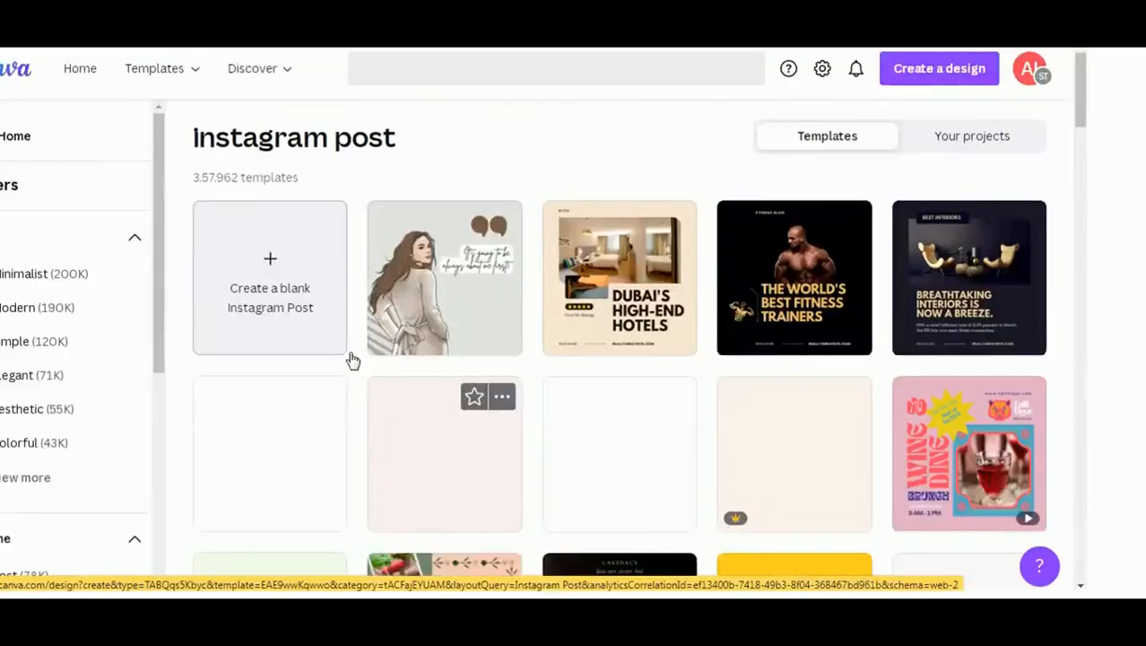
# Create a blank Instagram post and search the elements for grass
pyautogui.click(277, 294)
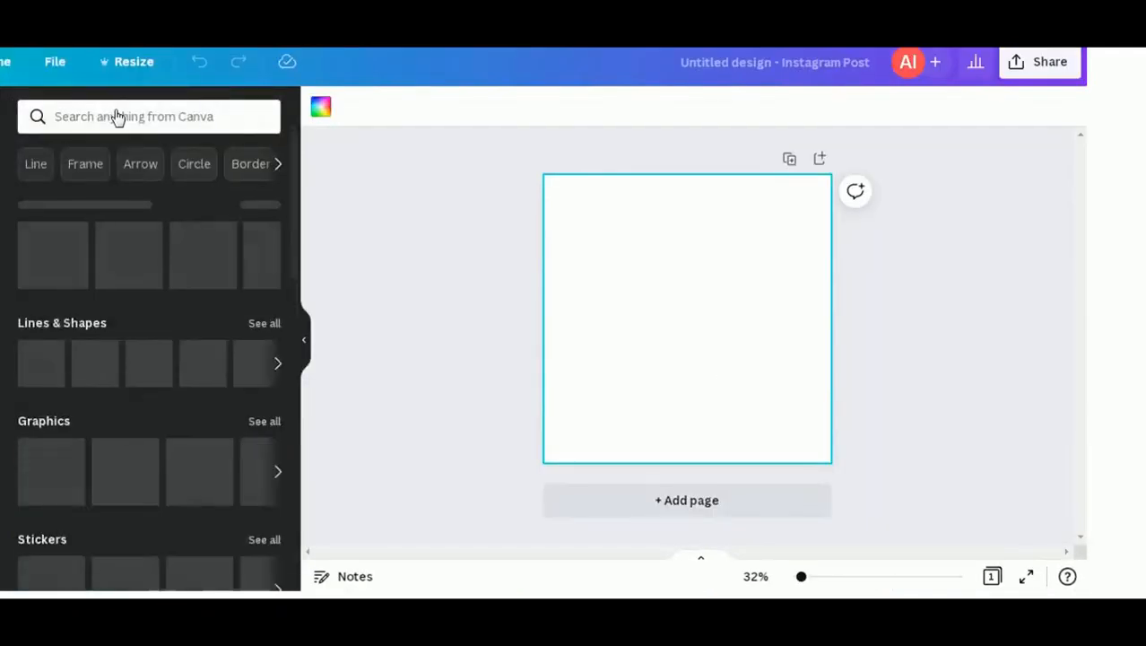
pyautogui.click(117, 116)
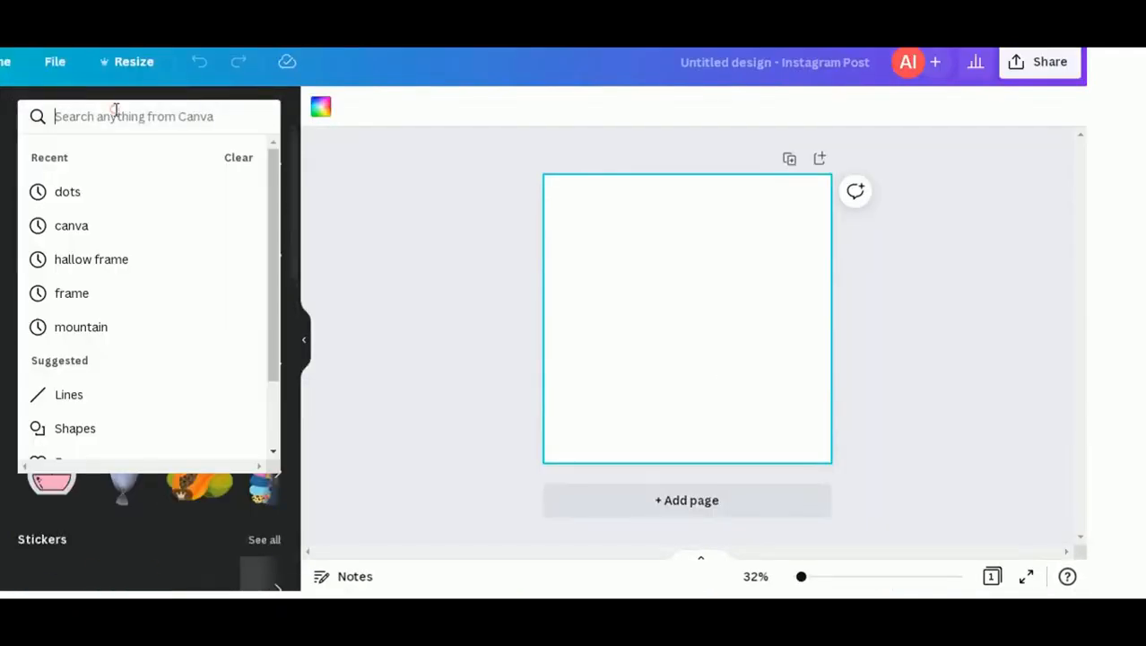
pyautogui.write('g')
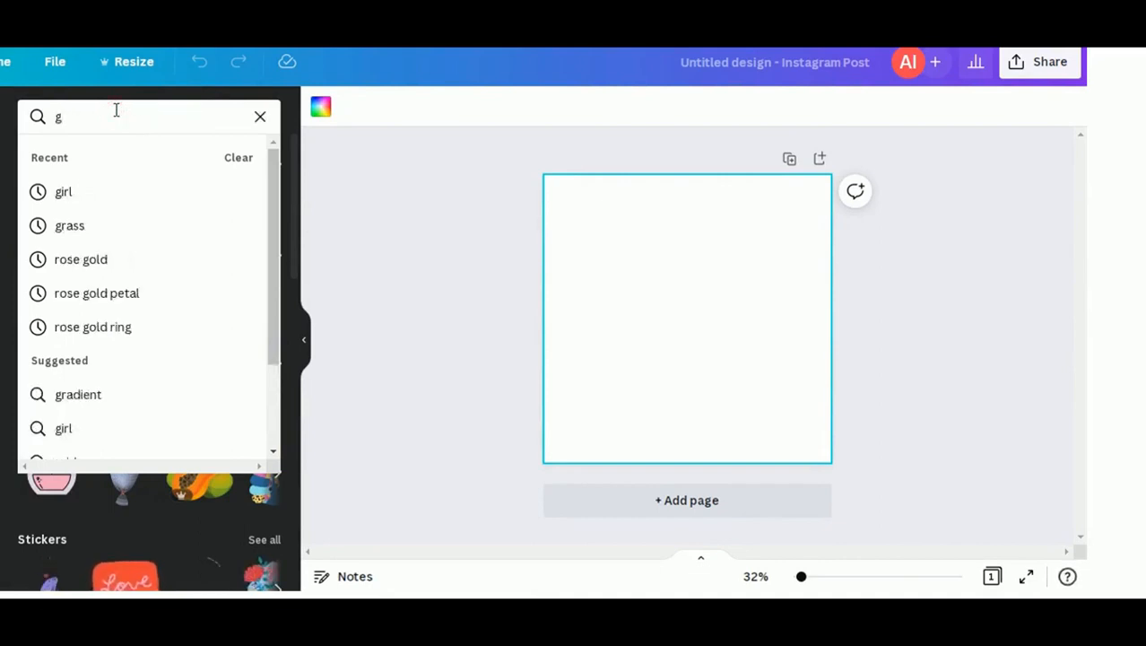
pyautogui.click(92, 225)
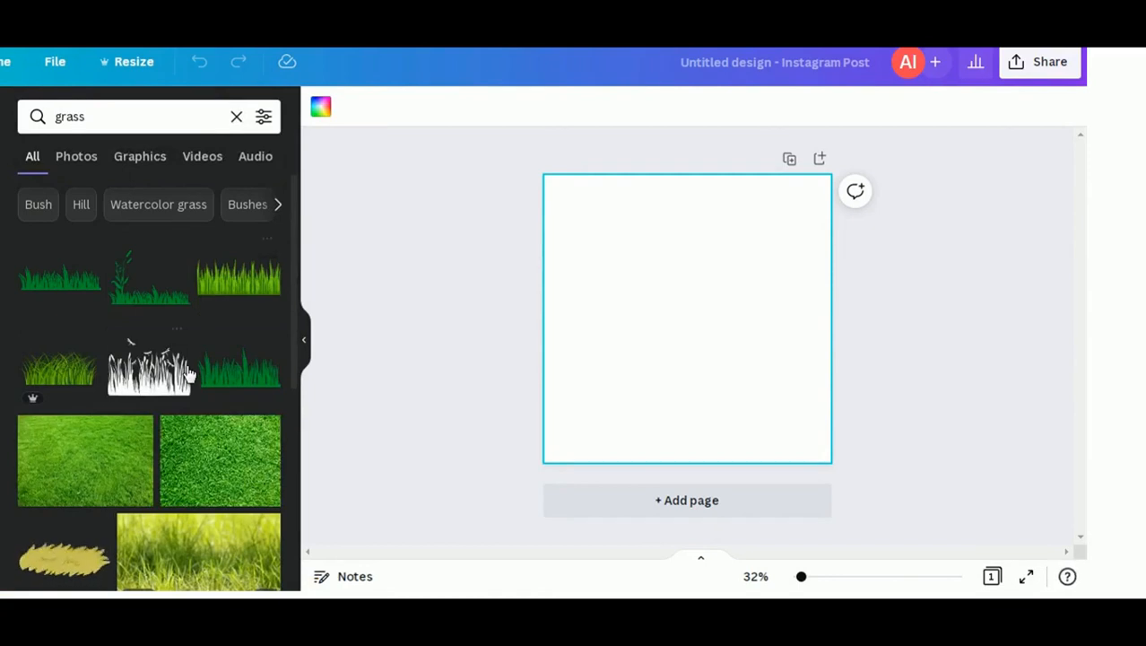
# Add the green grass graphic with tall reeds, place it in the page's lower-left corner and enlarge it to over half the page width
pyautogui.click(149, 297)
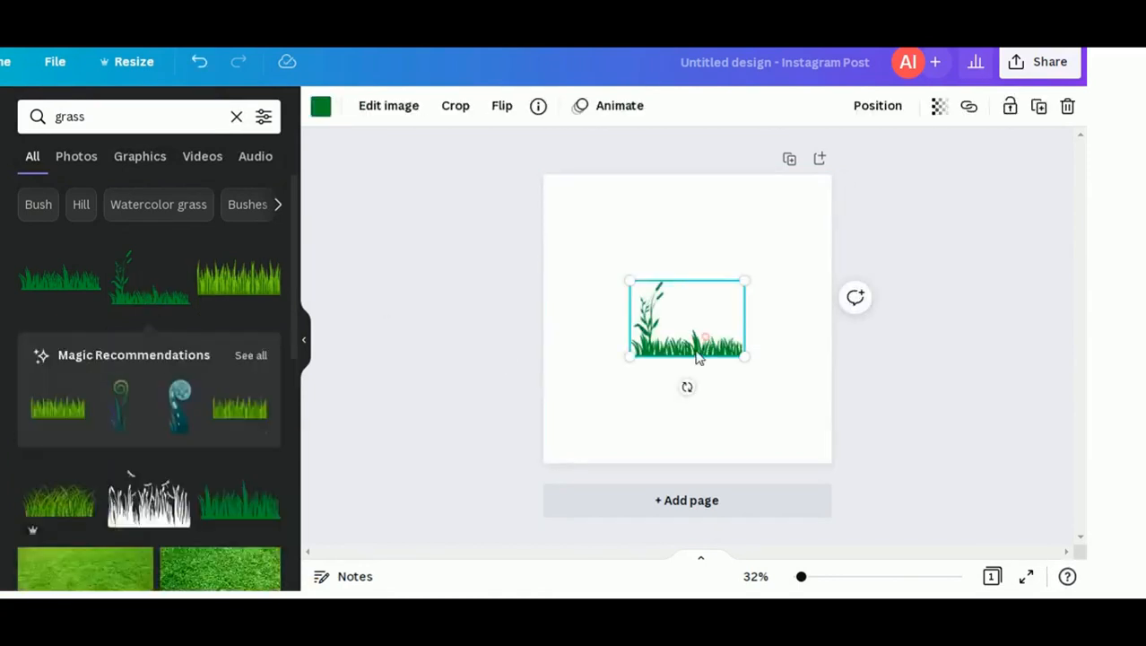
pyautogui.moveTo(699, 356); pyautogui.dragTo(620, 440)
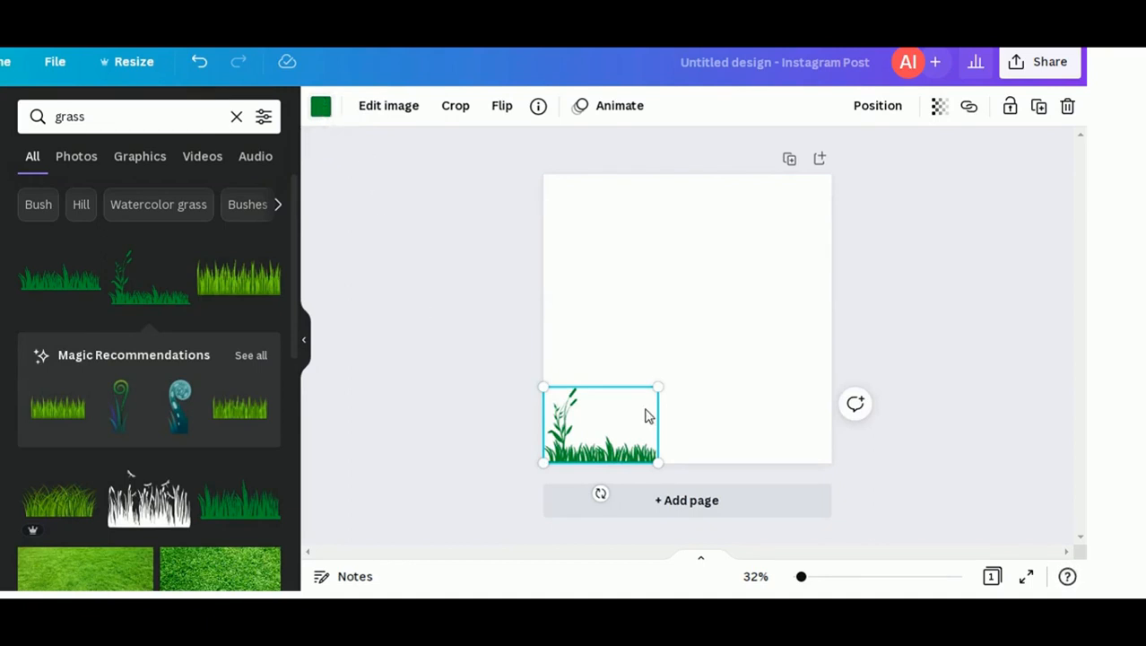
pyautogui.moveTo(657, 387); pyautogui.dragTo(718, 341)
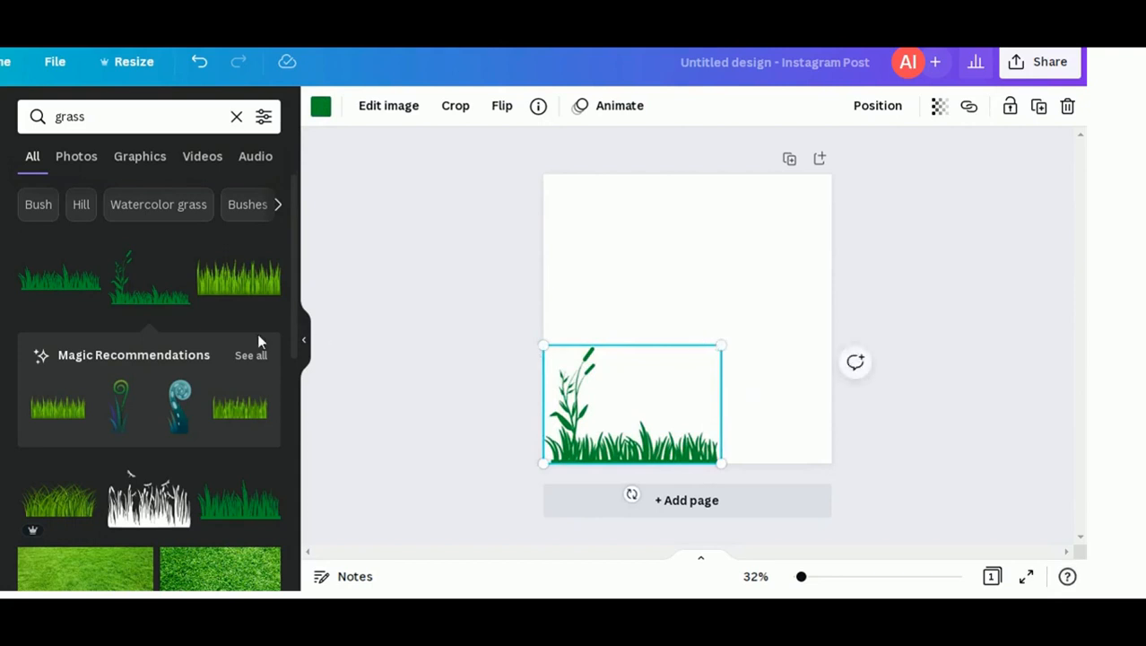
# Add a dark green and a light green grass graphic, filling the page's bottom edge with the dark one at the right corner
pyautogui.click(231, 417)
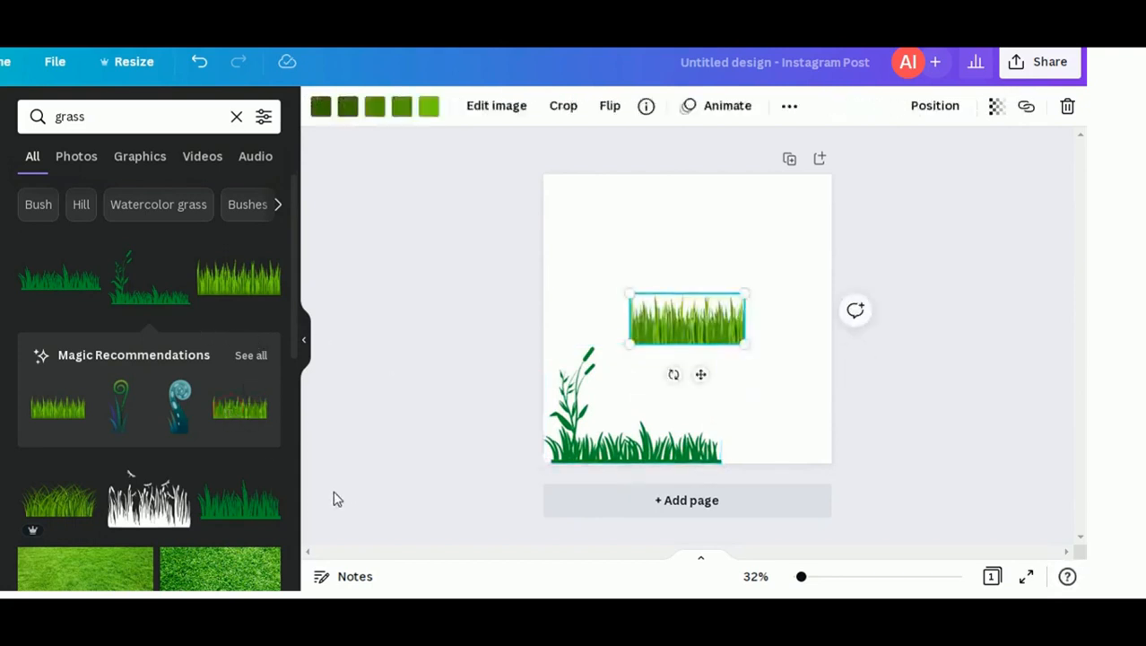
pyautogui.click(261, 504)
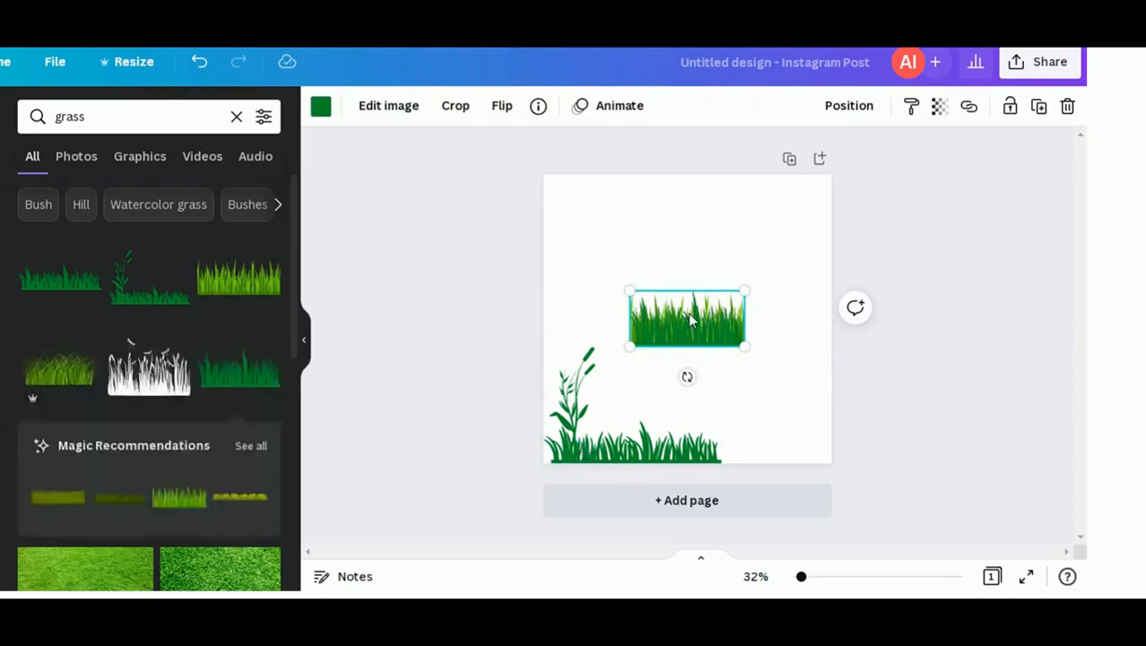
pyautogui.moveTo(690, 327); pyautogui.dragTo(776, 434)
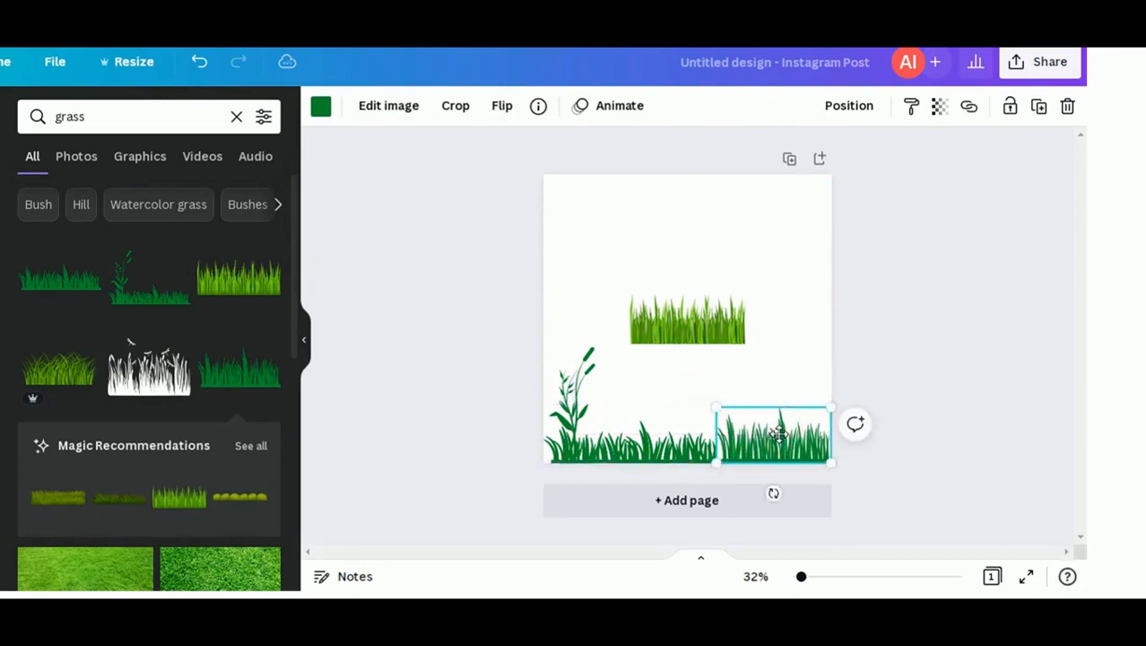
pyautogui.moveTo(677, 338); pyautogui.dragTo(663, 451)
pyautogui.click(903, 361)
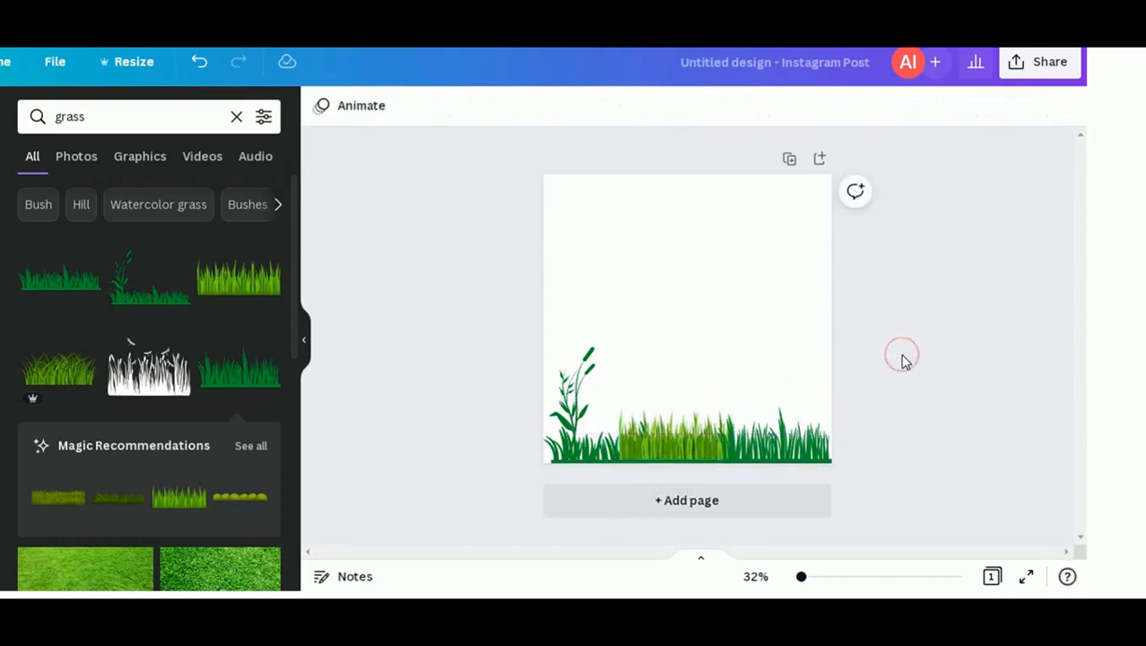
pyautogui.click(689, 442)
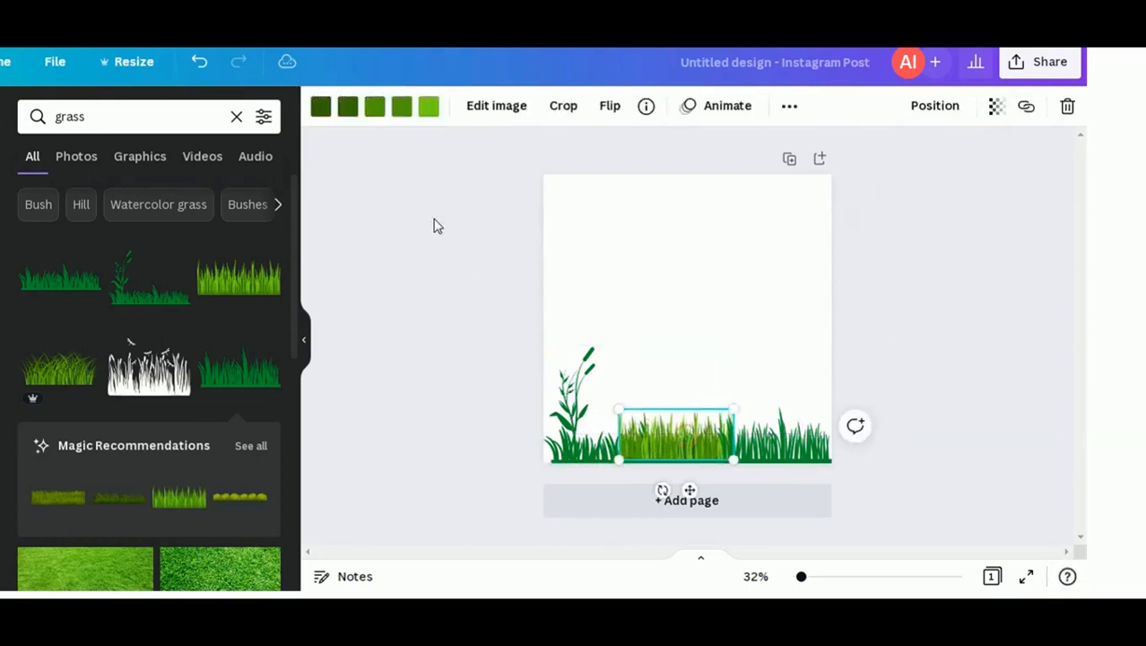
pyautogui.click(429, 109)
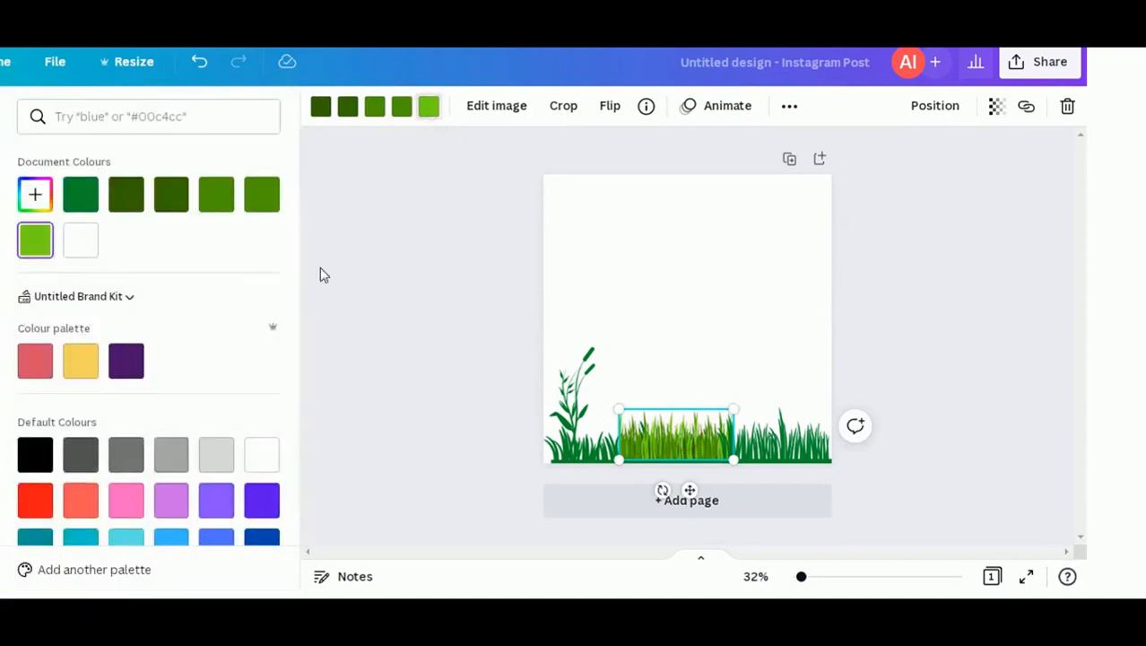
pyautogui.click(358, 253)
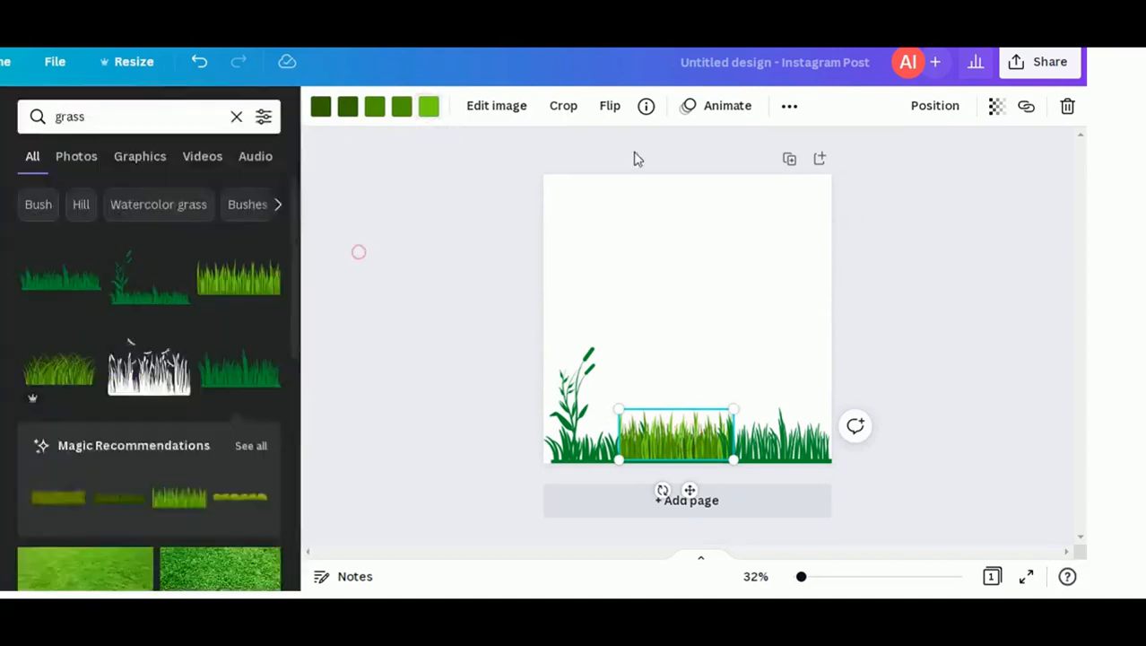
pyautogui.click(923, 310)
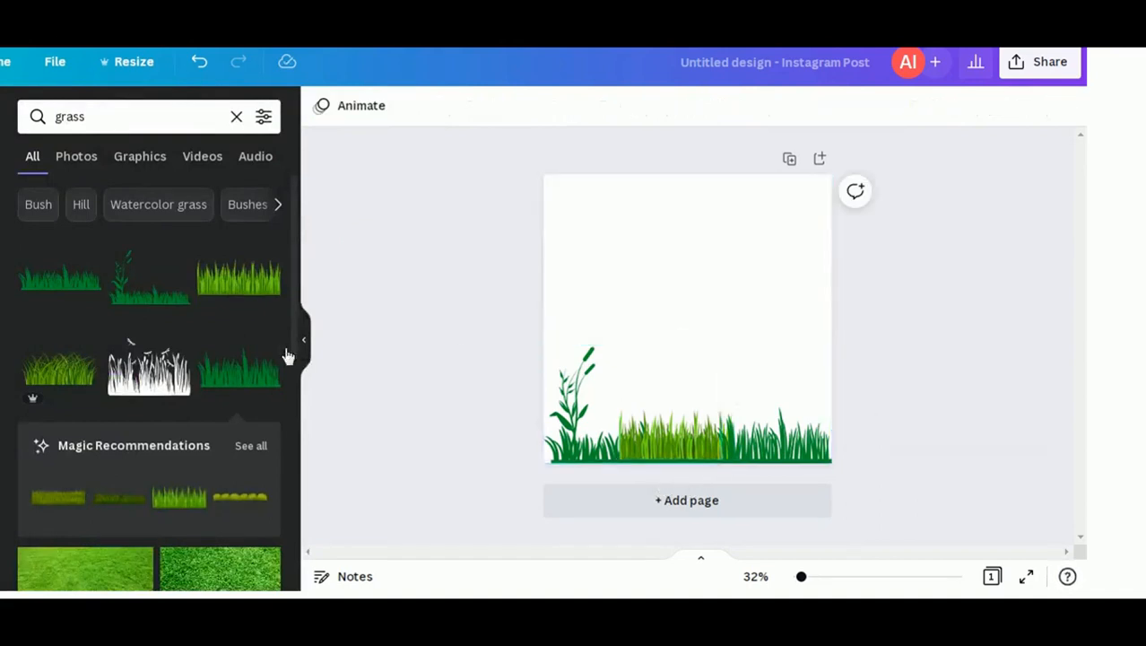
# Replace the grass search with a search for photographer
pyautogui.moveTo(294, 224); pyautogui.dragTo(279, 457)
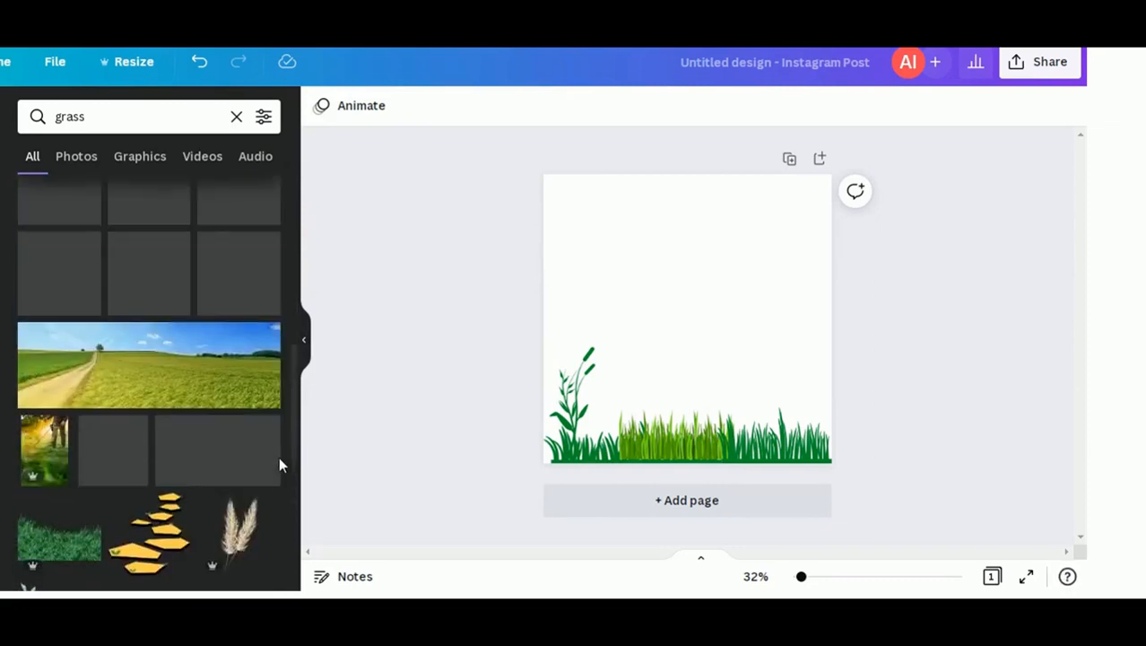
pyautogui.click(97, 112)
pyautogui.doubleClick(97, 112)
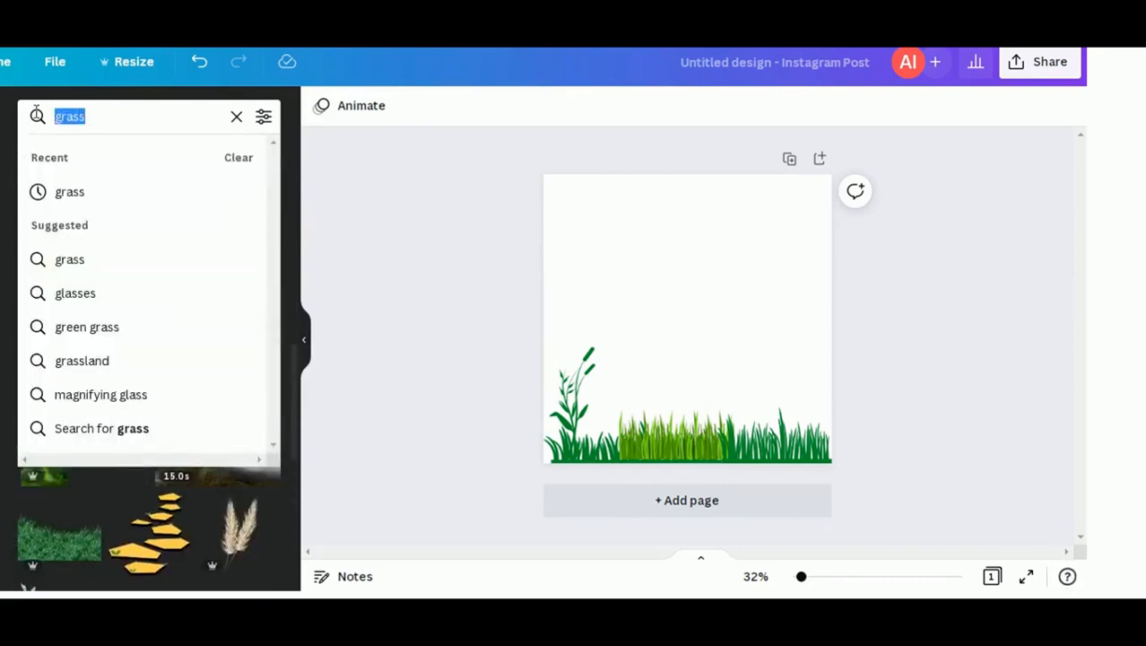
pyautogui.press('BackSpace')
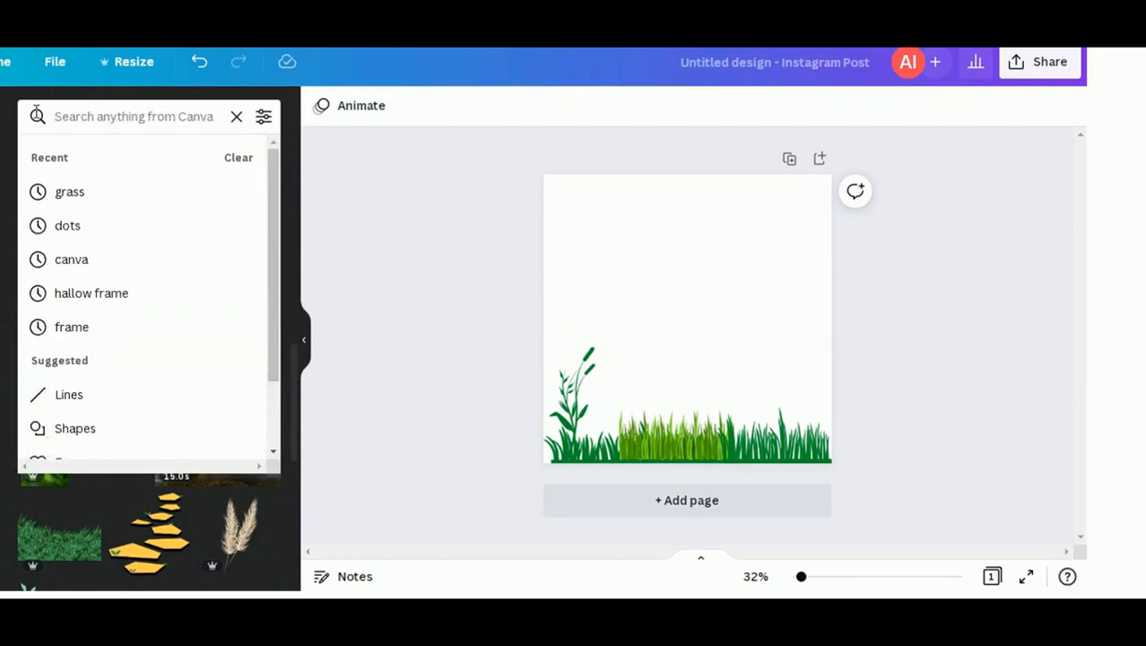
pyautogui.write('p')
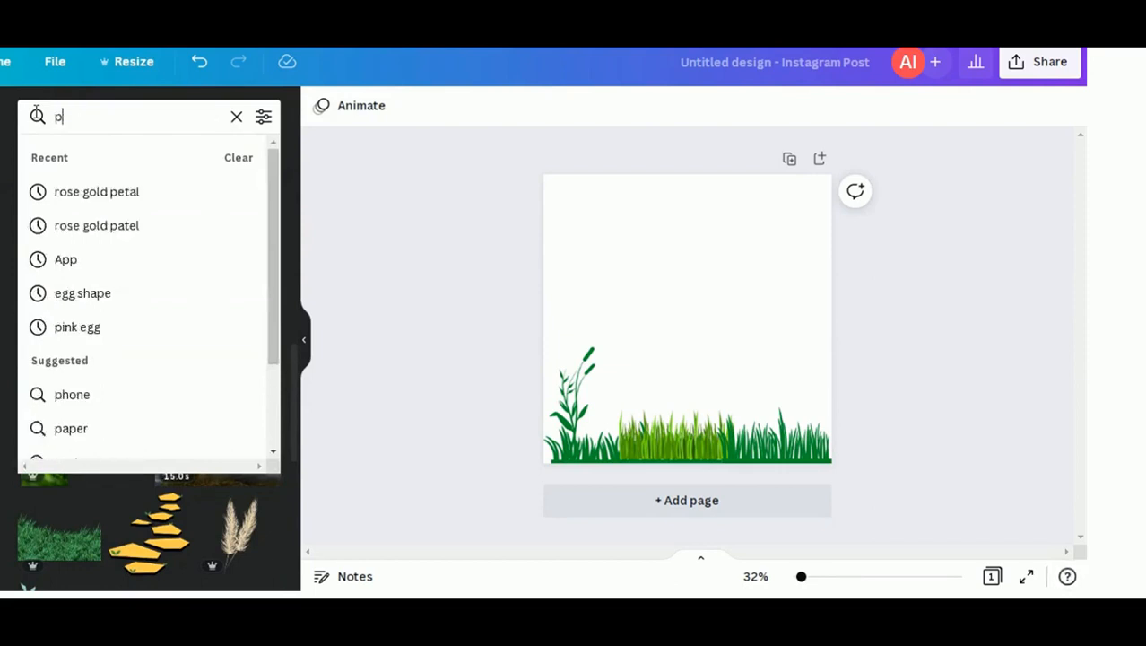
pyautogui.write('ho')
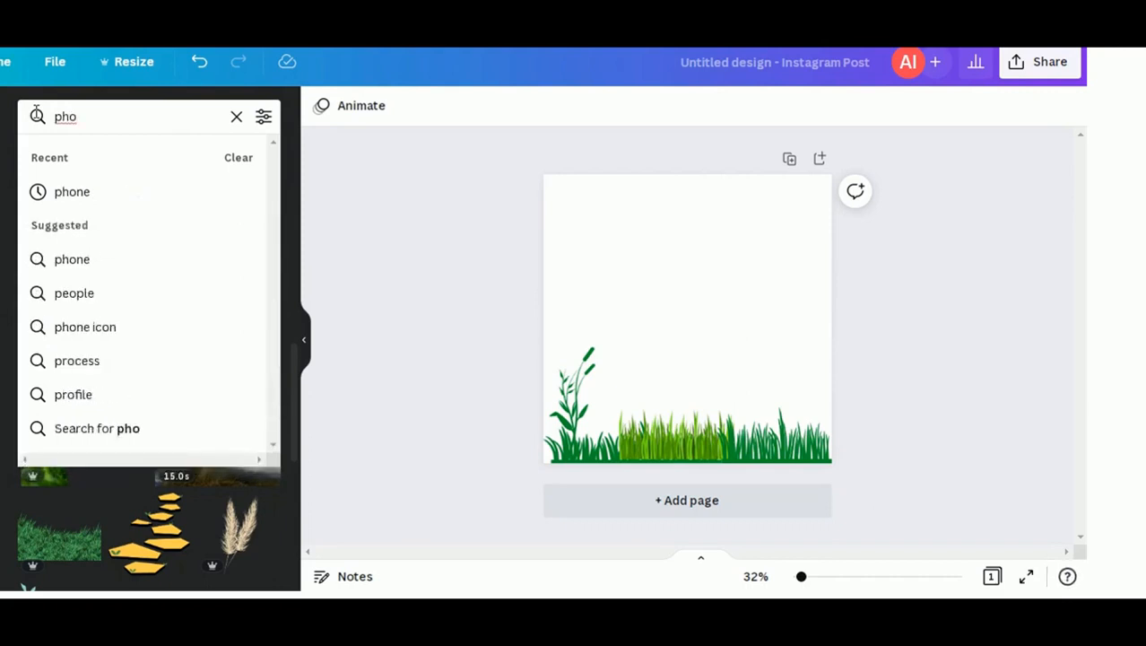
pyautogui.write('to')
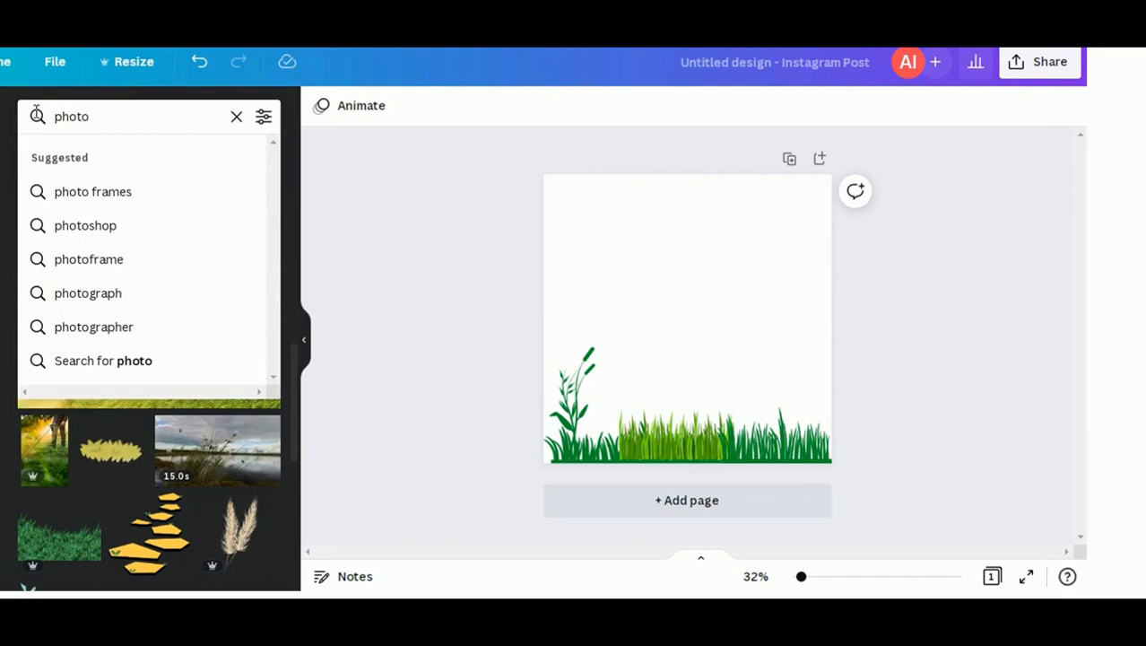
pyautogui.press('Down')
pyautogui.press('Down')
pyautogui.press('Down')
pyautogui.press('Down')
pyautogui.press('Down')
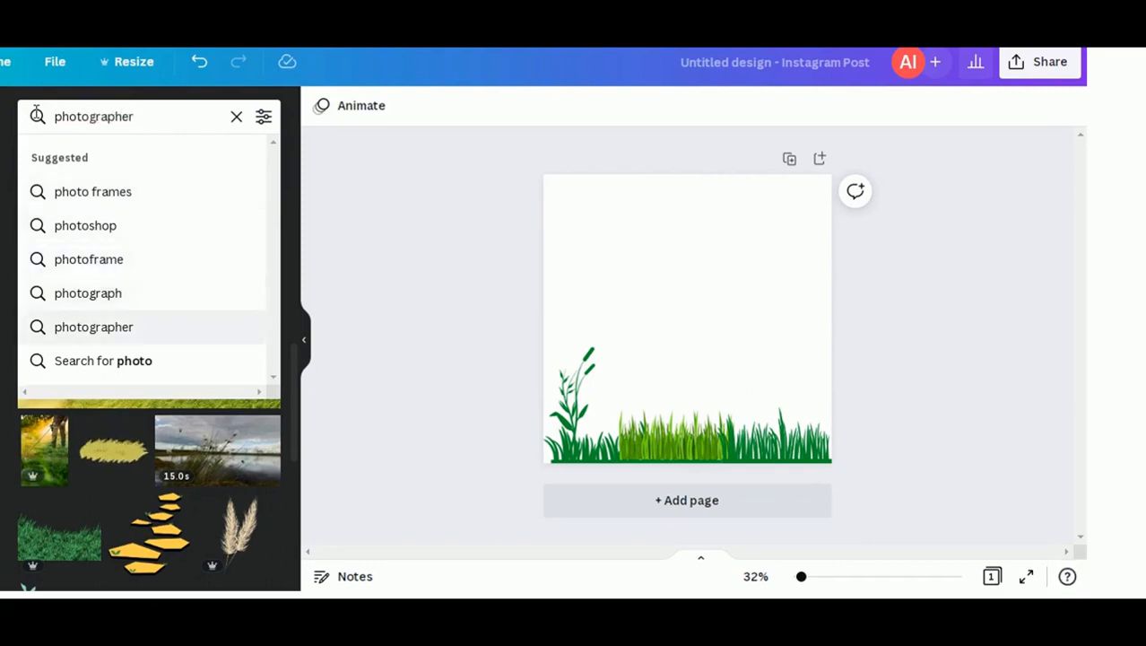
pyautogui.press('Return')
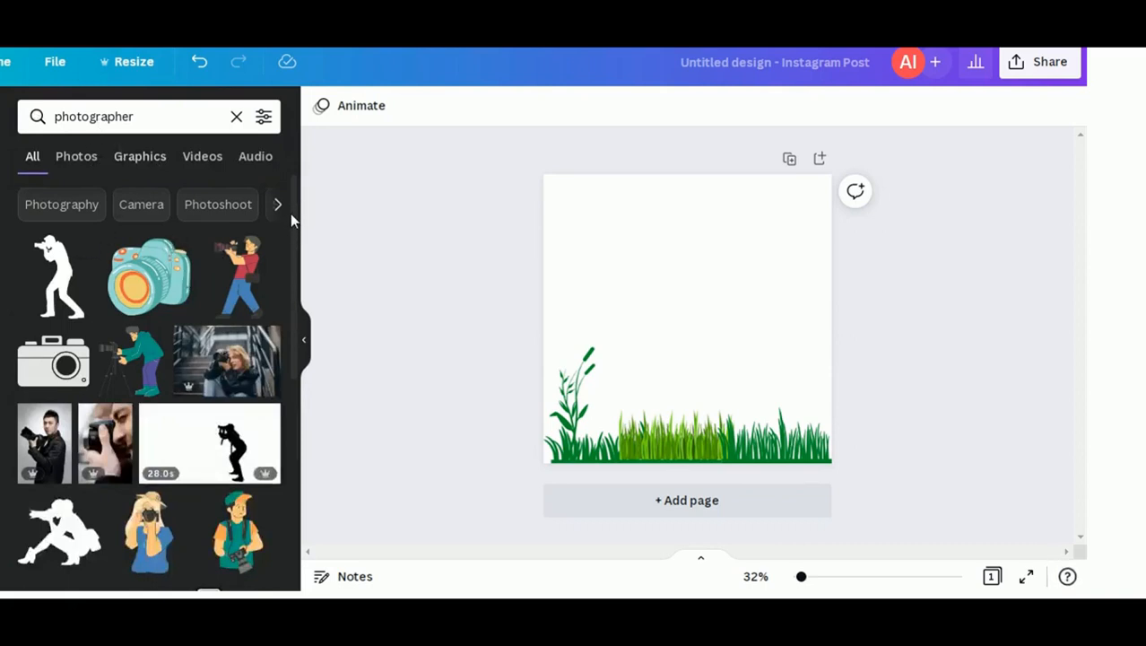
# Browse the photographer results, narrowed to graphics, for a suitable figure
pyautogui.scroll(-5, 287, 269)
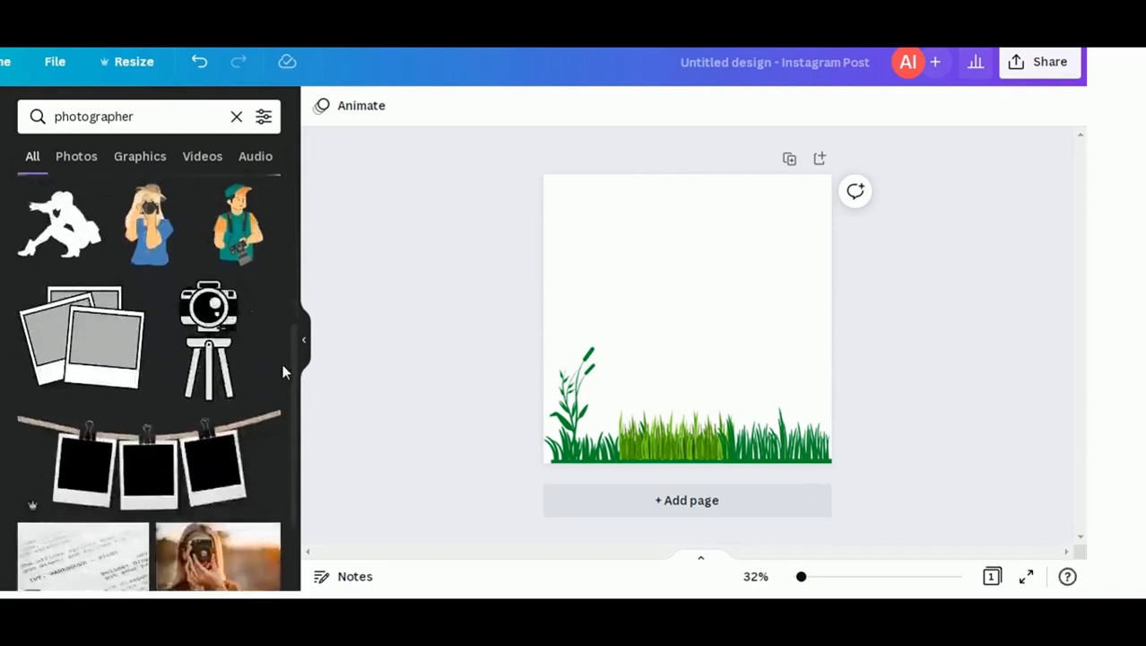
pyautogui.scroll(-3, 285, 422)
pyautogui.scroll(4, 286, 413)
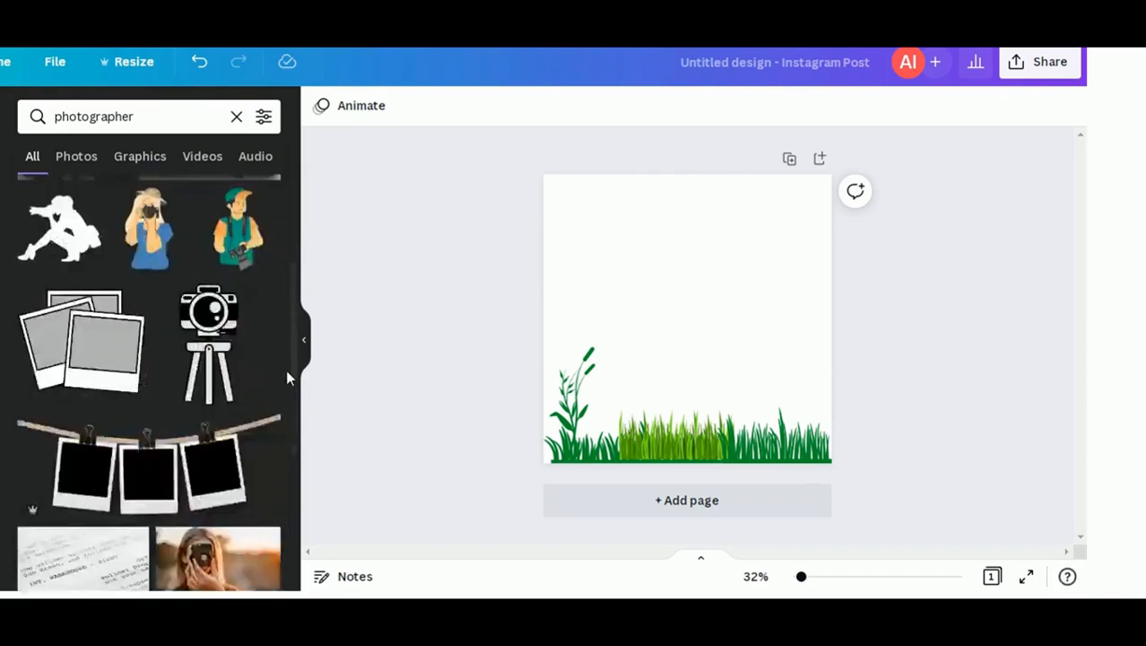
pyautogui.click(134, 165)
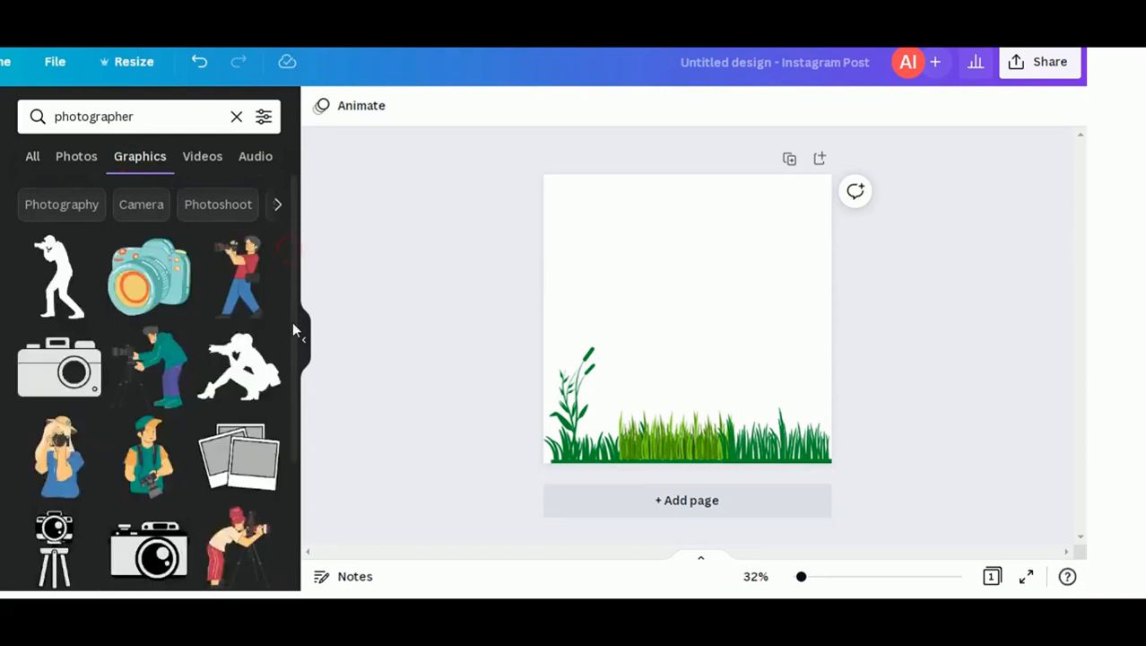
pyautogui.scroll(-2, 283, 314)
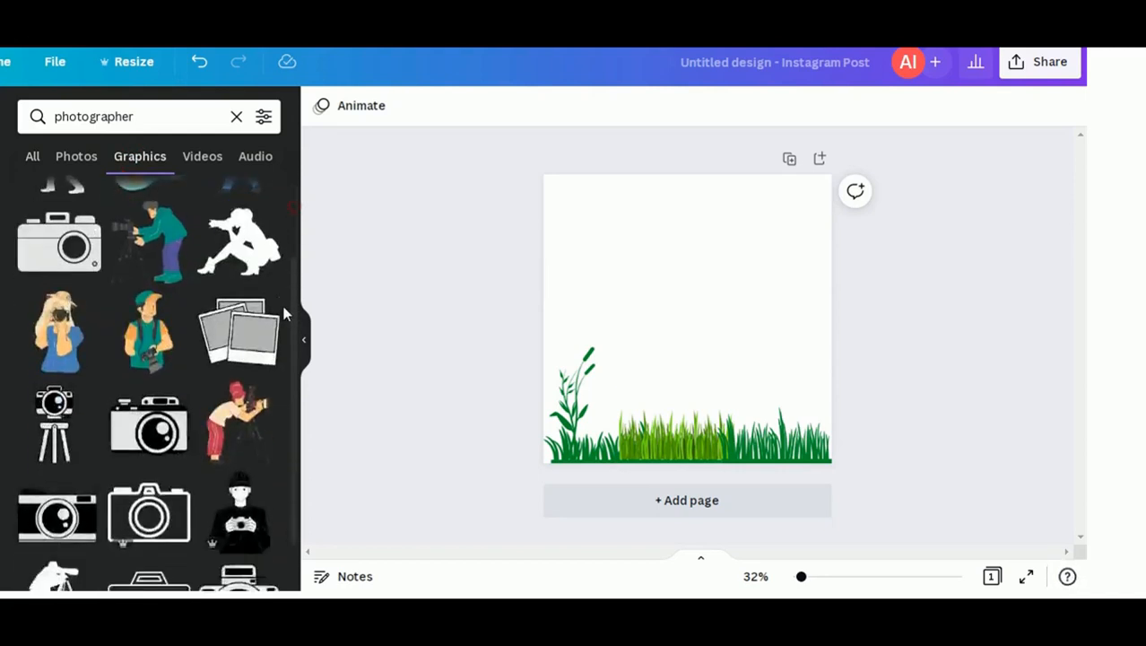
pyautogui.scroll(-4, 283, 377)
pyautogui.scroll(-1, 287, 404)
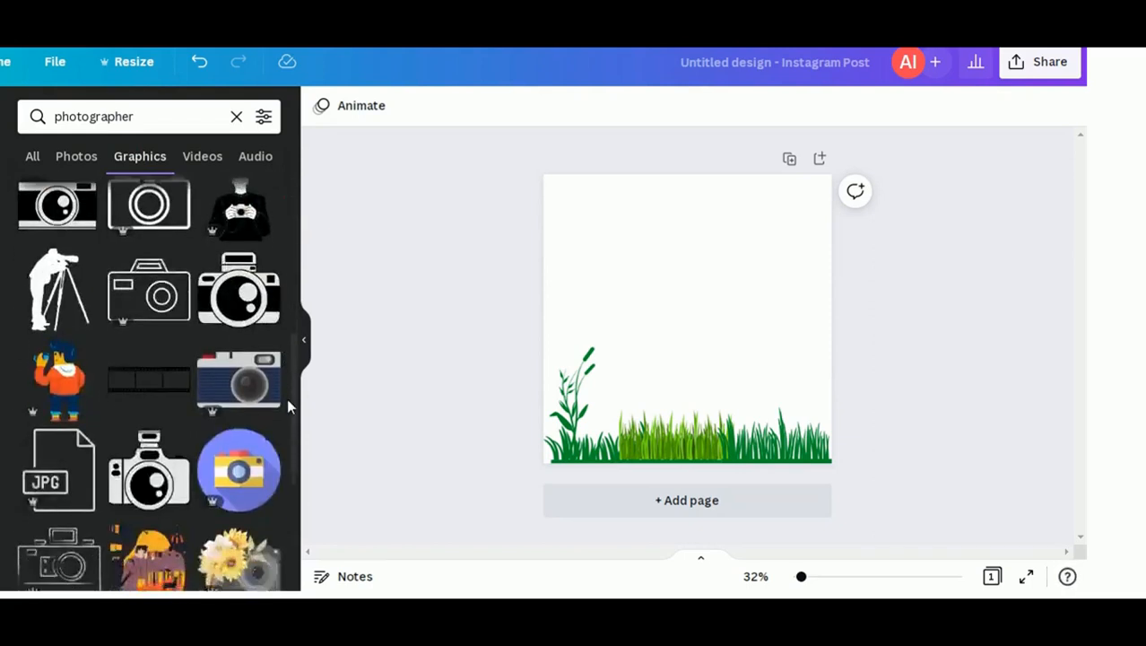
pyautogui.scroll(-3, 294, 426)
pyautogui.scroll(-2, 305, 470)
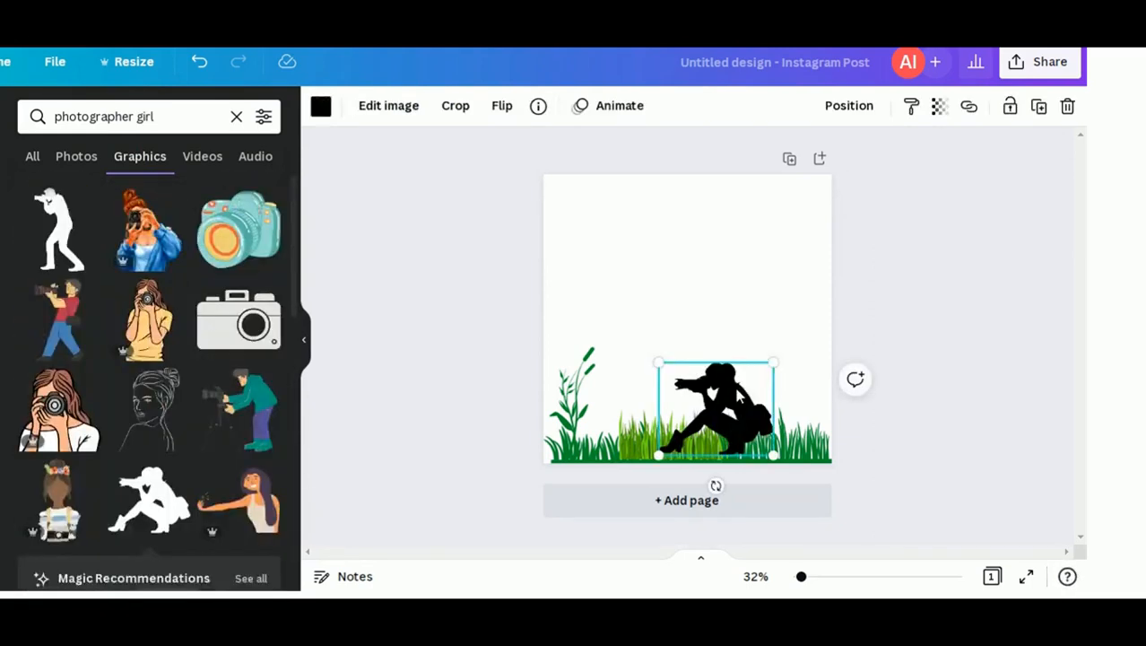
# Enlarge the black photographer silhouette on the right side of the page and send it backward two layers behind the grass
pyautogui.moveTo(774, 363); pyautogui.dragTo(812, 285)
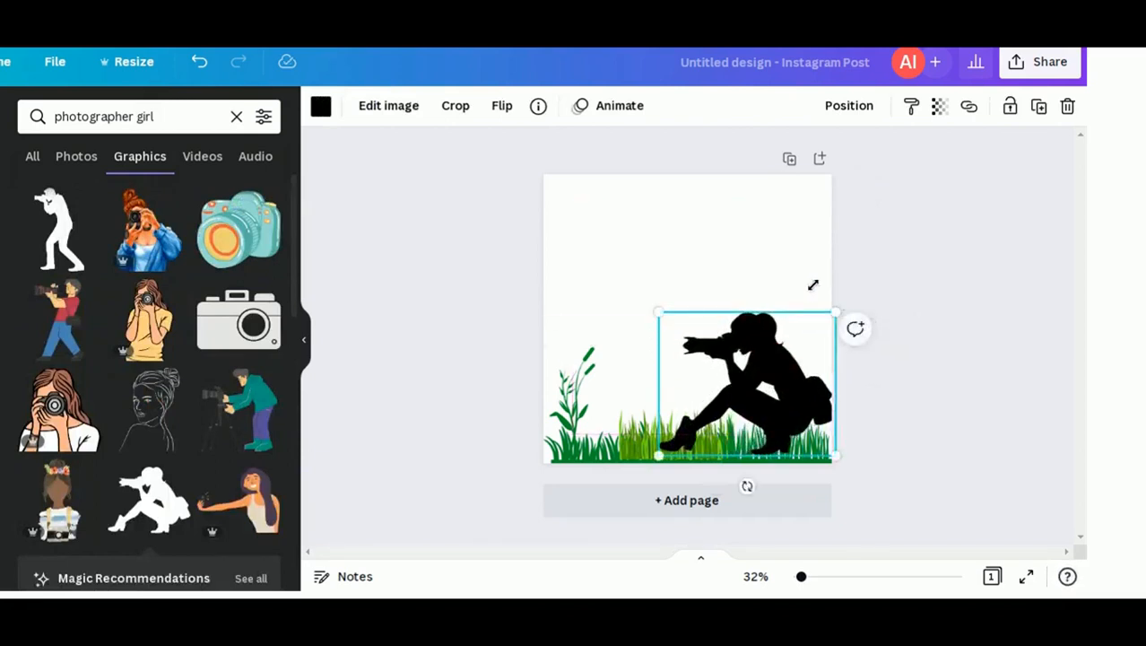
pyautogui.click(844, 111)
pyautogui.click(775, 166)
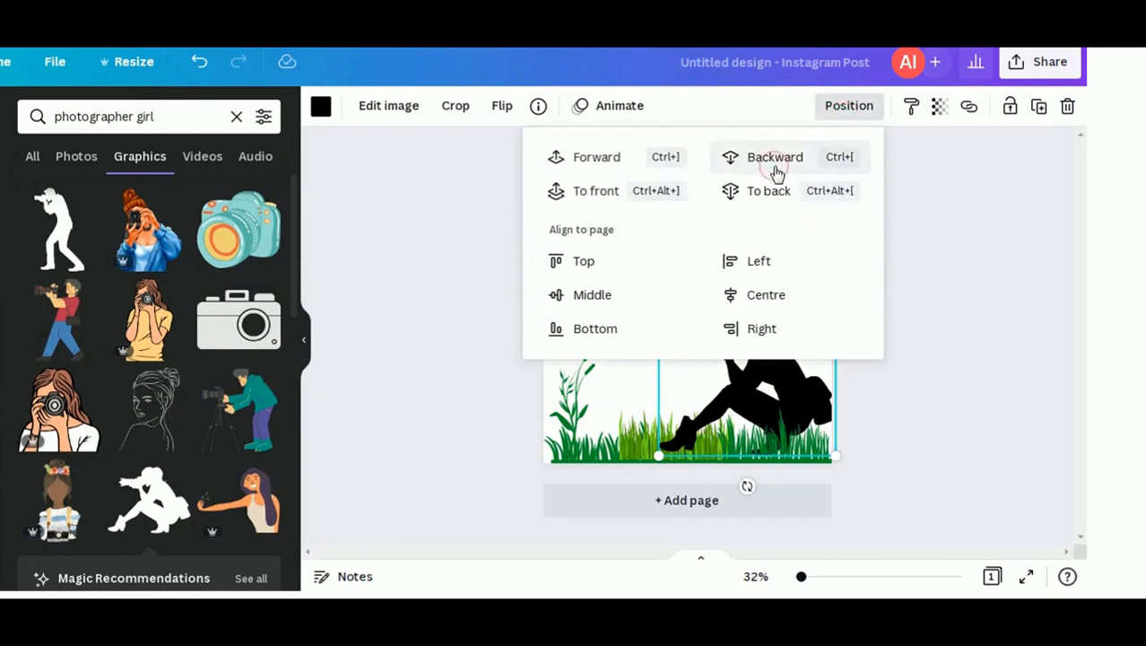
pyautogui.click(775, 168)
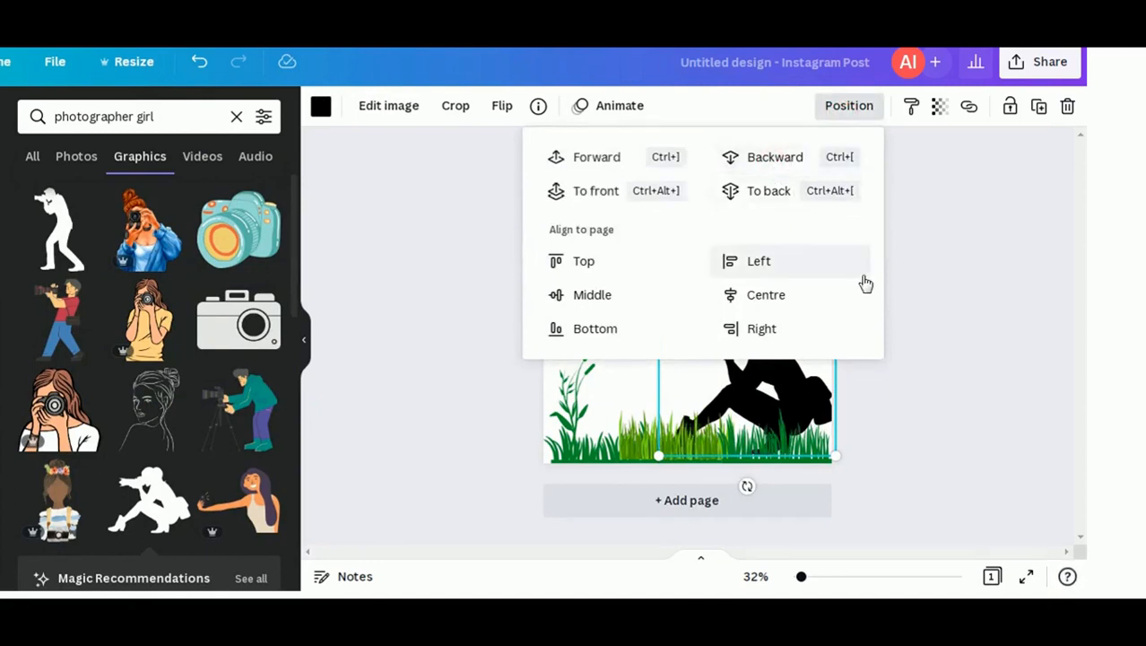
pyautogui.click(970, 317)
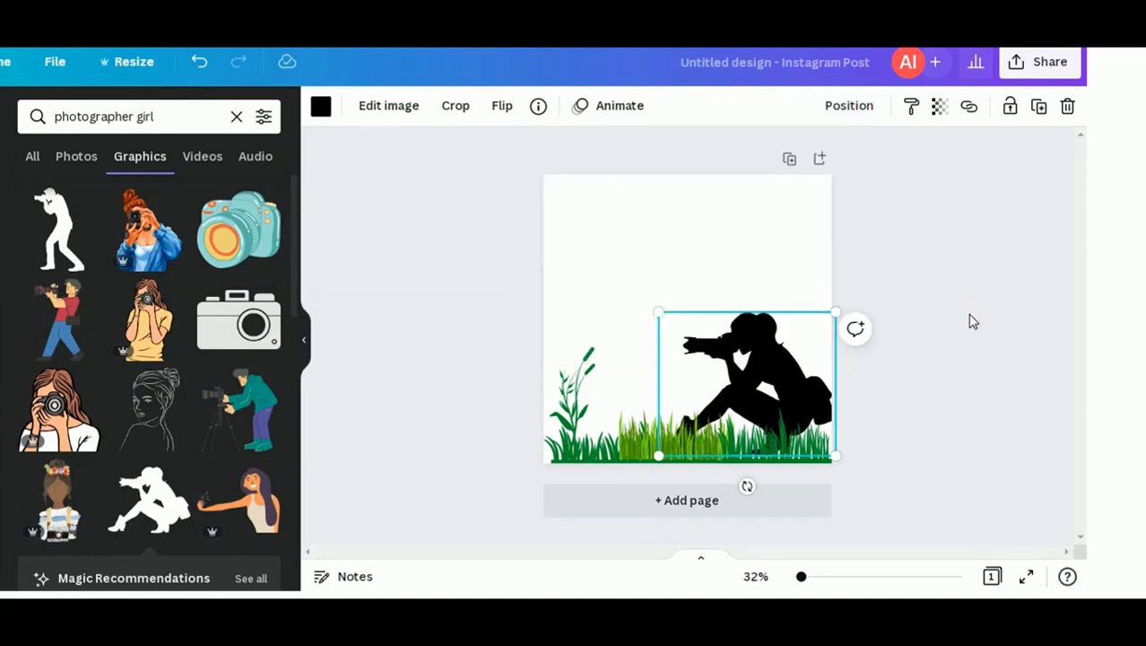
# Replace the photographer girl search with a search for mountain
pyautogui.click(236, 119)
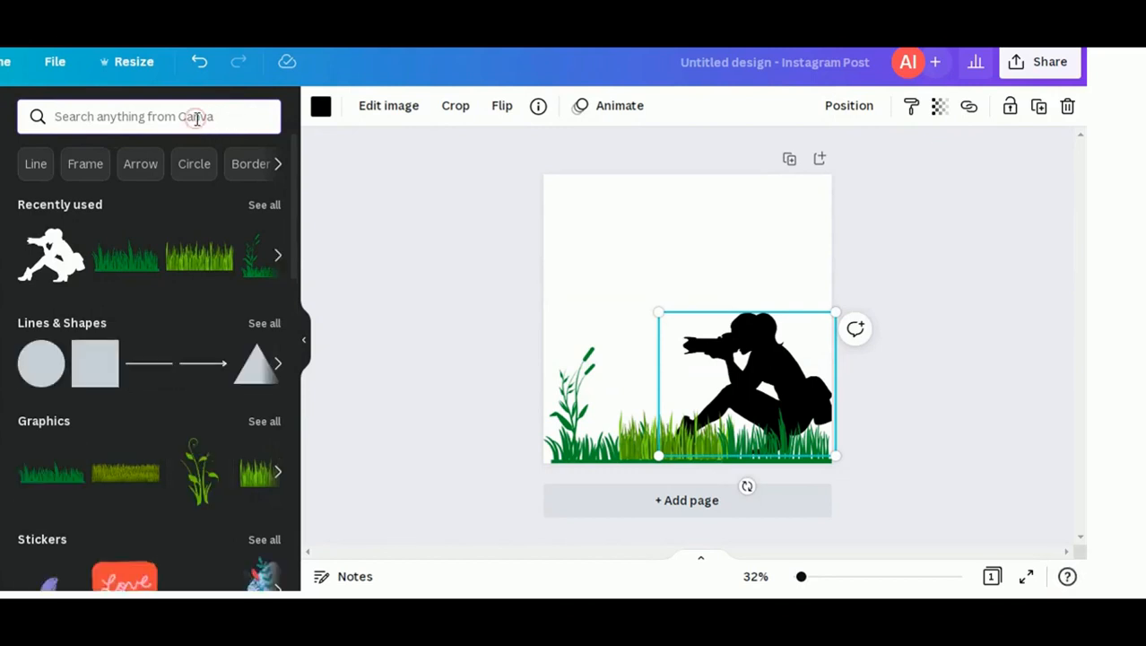
pyautogui.click(197, 118)
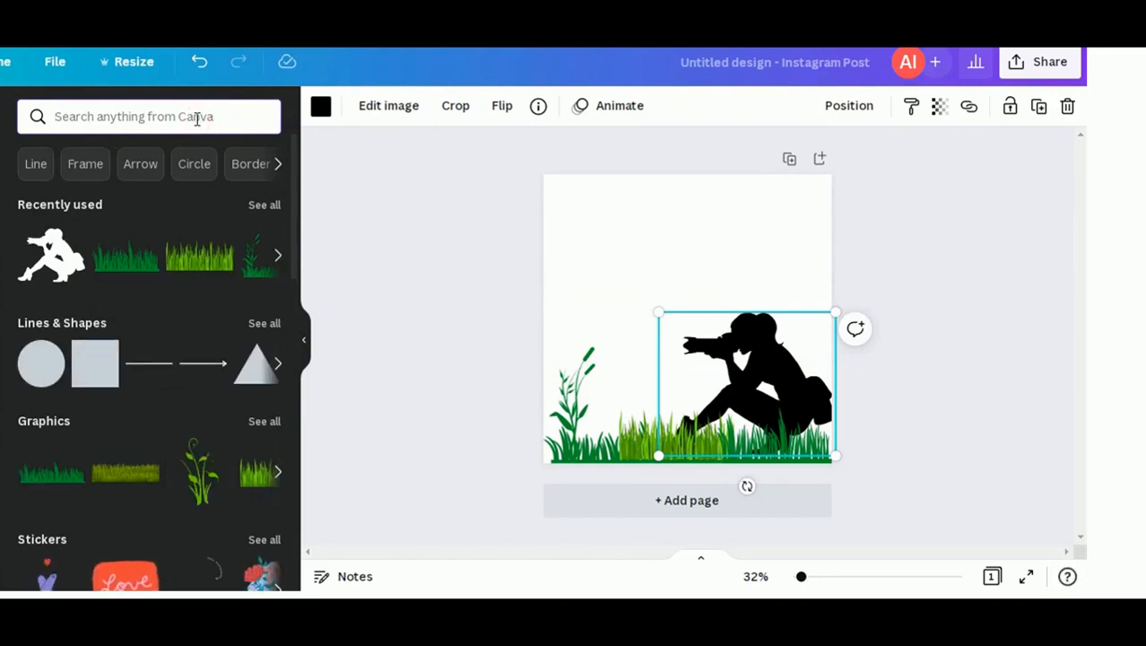
pyautogui.write('mou')
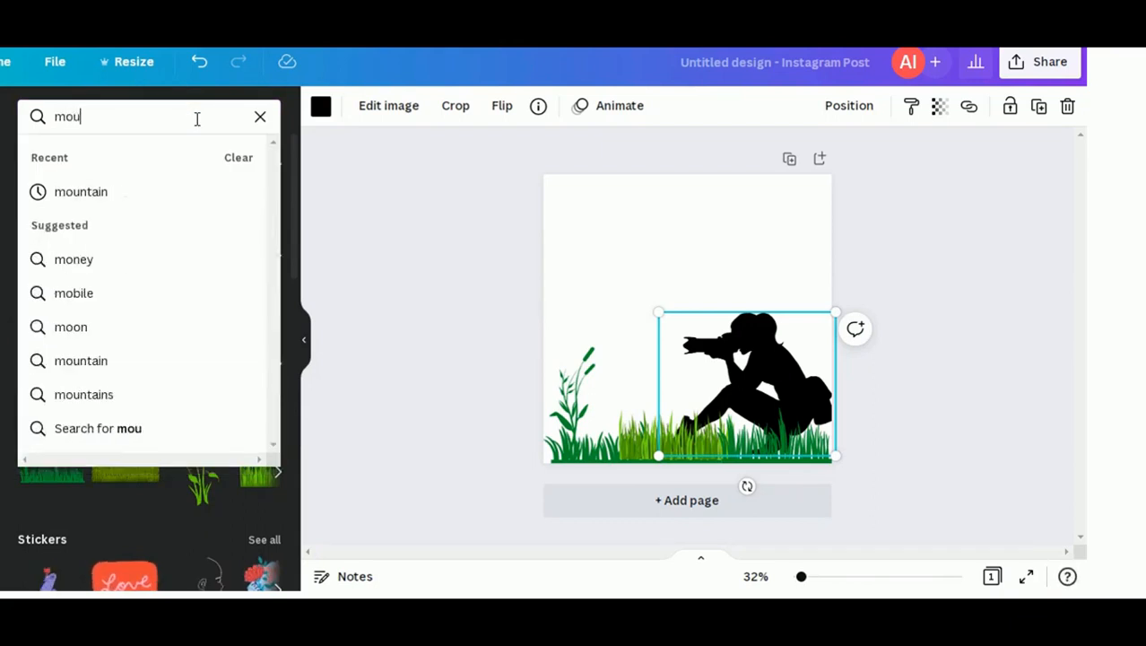
pyautogui.press('Down')
pyautogui.press('Return')
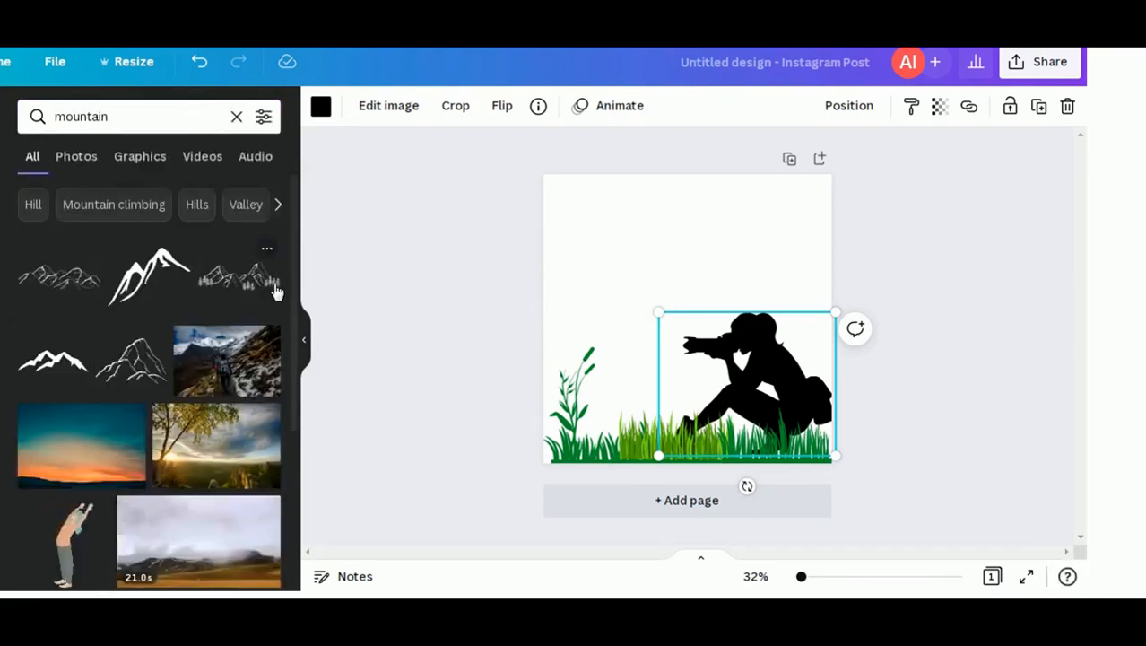
# Add the line-drawn mountain range graphic, enlarged to the full page width and placed along the page's top edge
pyautogui.scroll(-4, 287, 330)
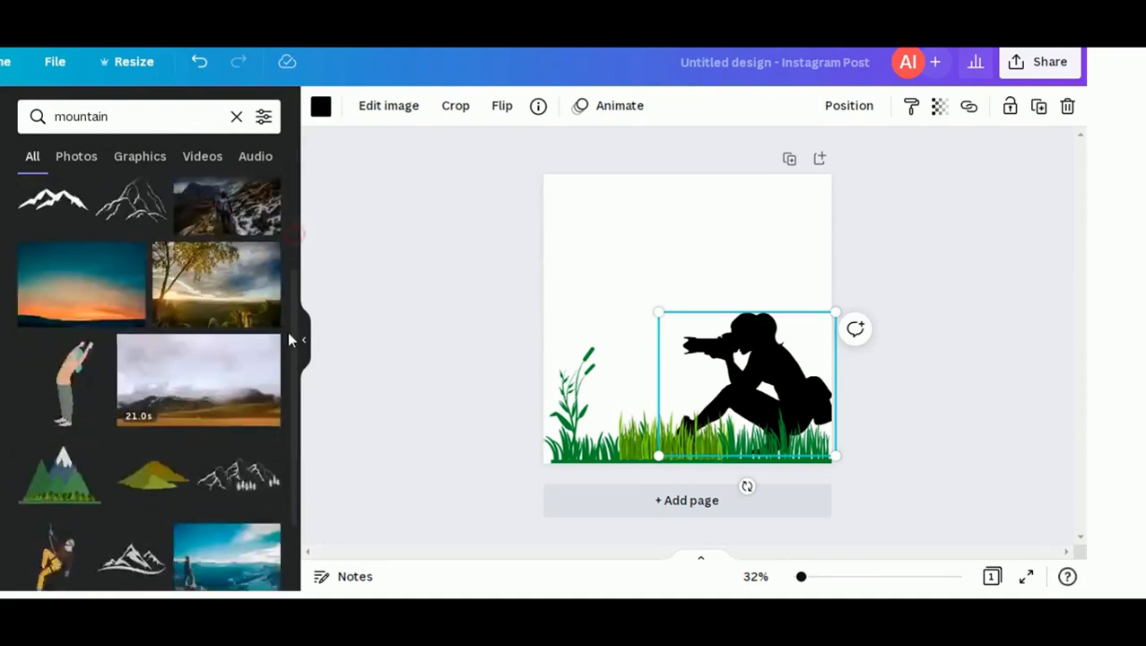
pyautogui.scroll(4, 288, 297)
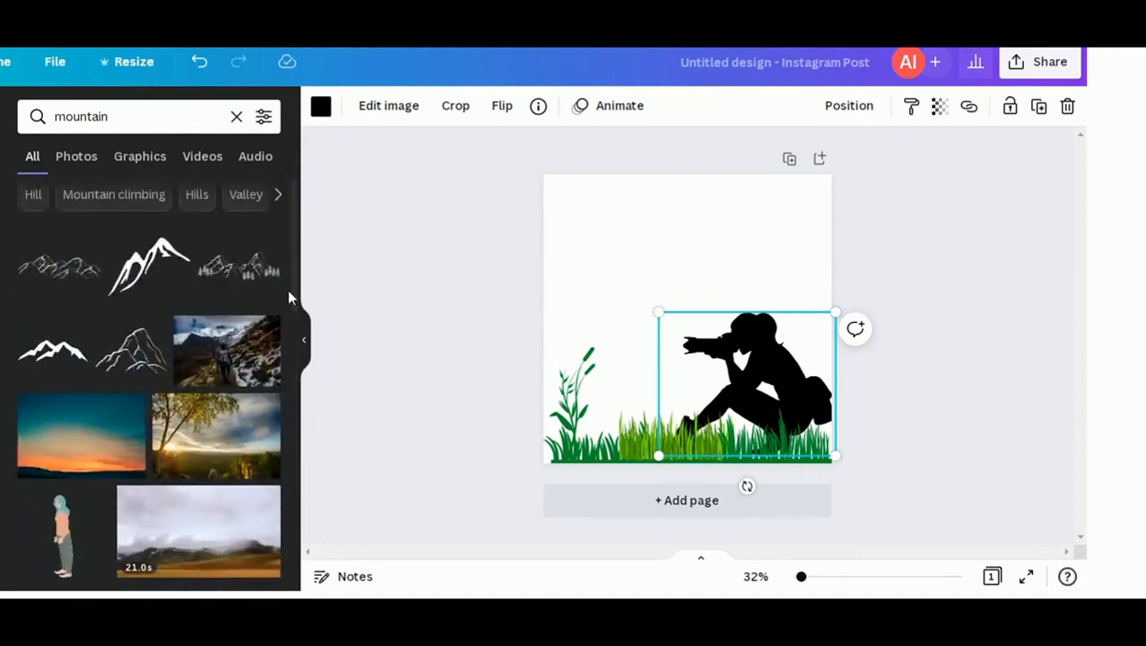
pyautogui.click(63, 278)
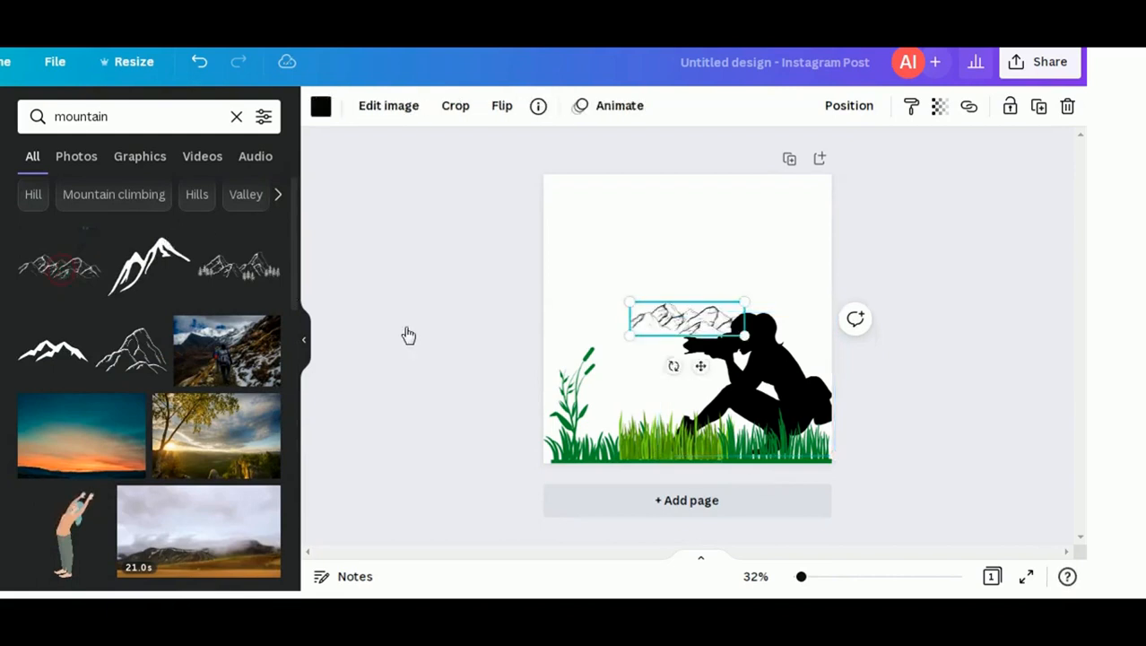
pyautogui.moveTo(667, 314); pyautogui.dragTo(583, 231)
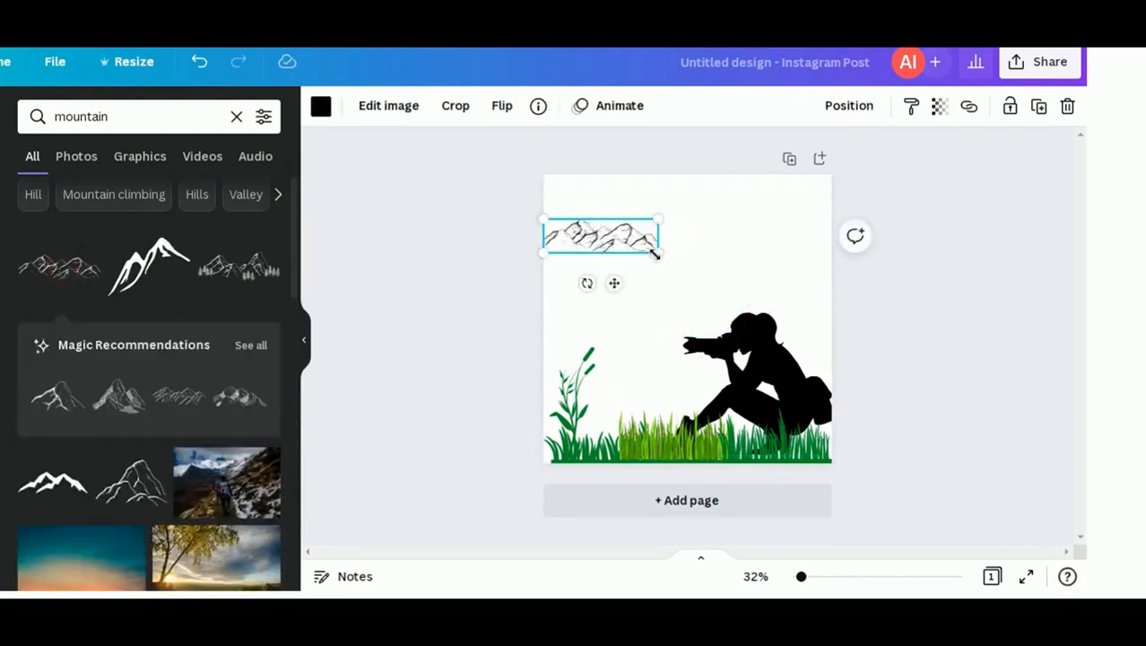
pyautogui.moveTo(654, 254); pyautogui.dragTo(837, 254)
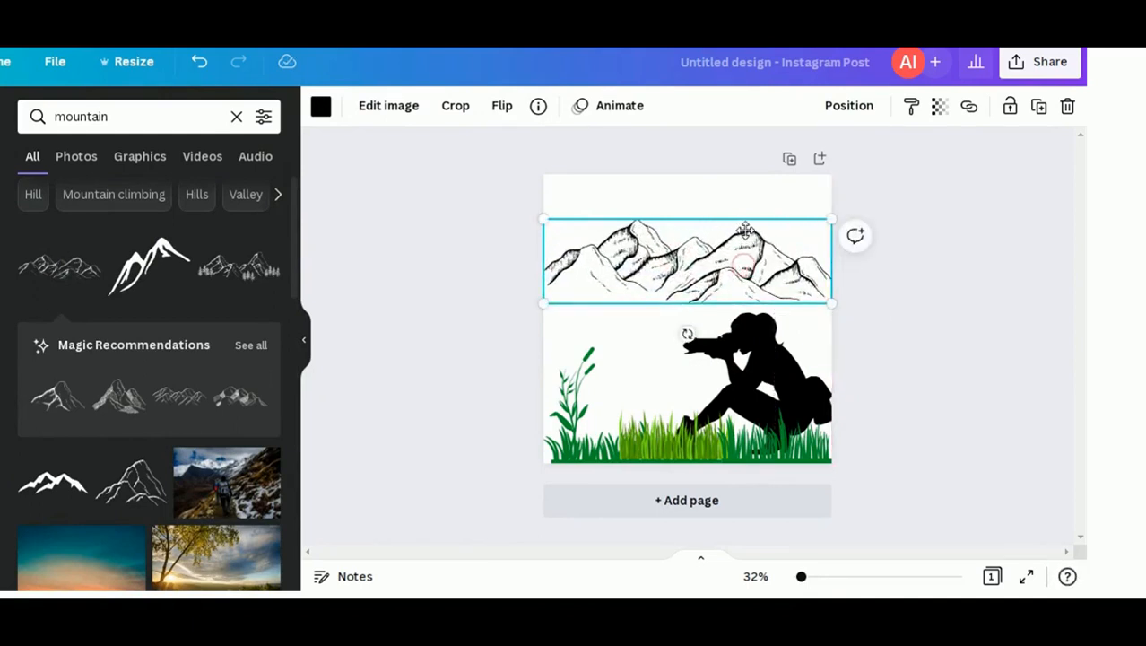
pyautogui.moveTo(743, 264); pyautogui.dragTo(745, 229)
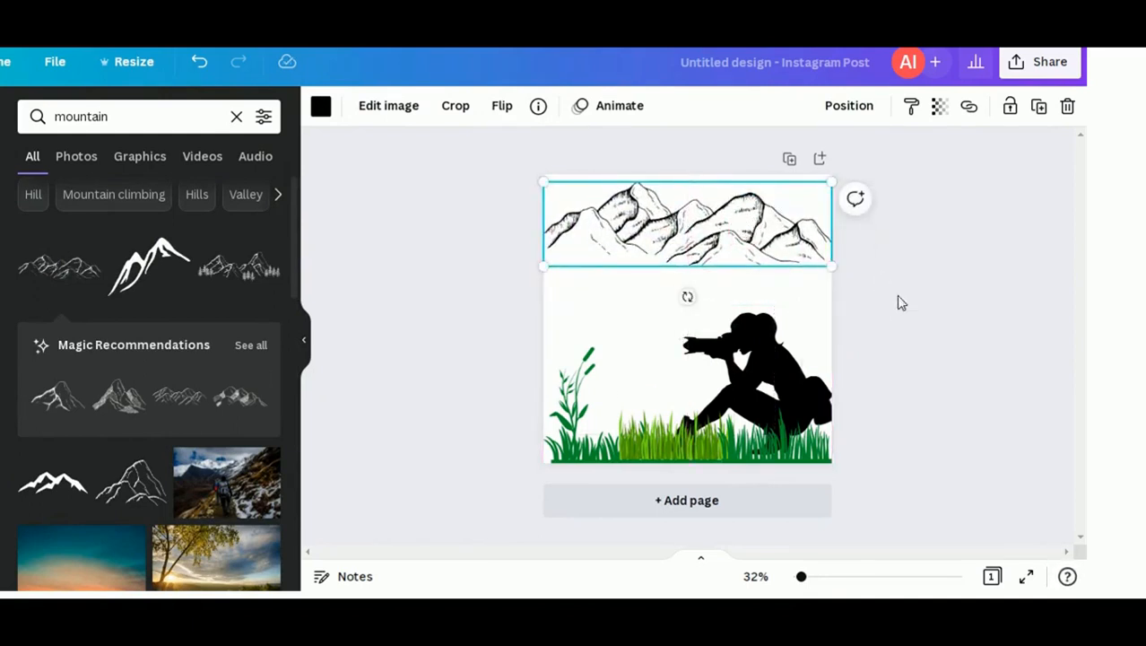
pyautogui.click(896, 299)
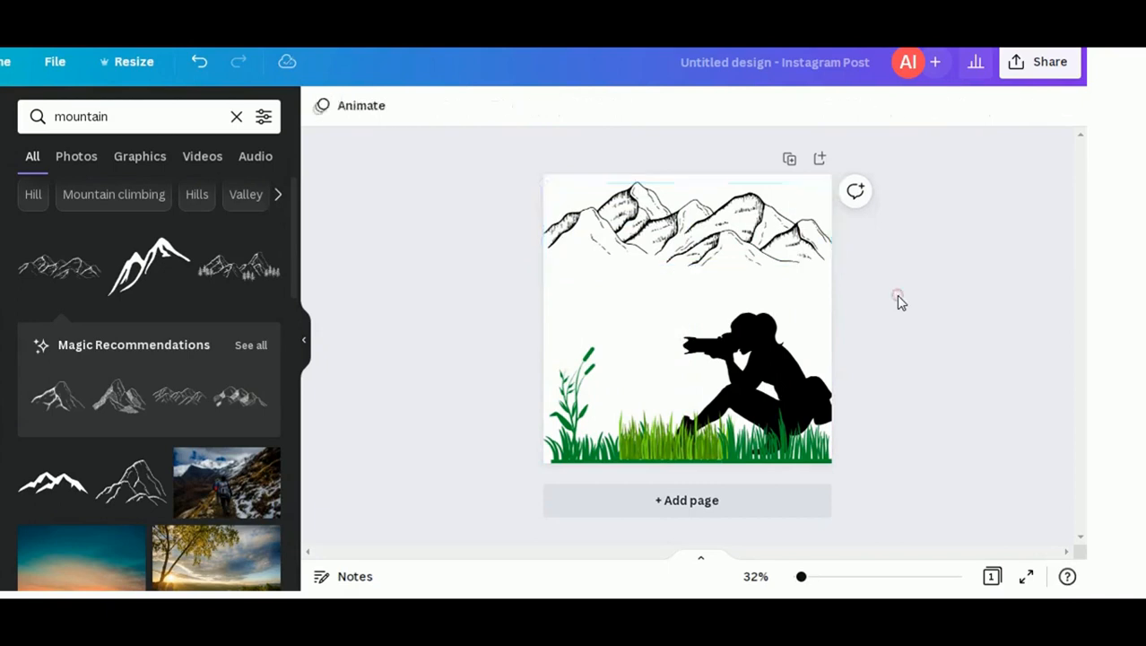
# Recolour the reed and grass graphic at the page's lower left black
pyautogui.click(582, 408)
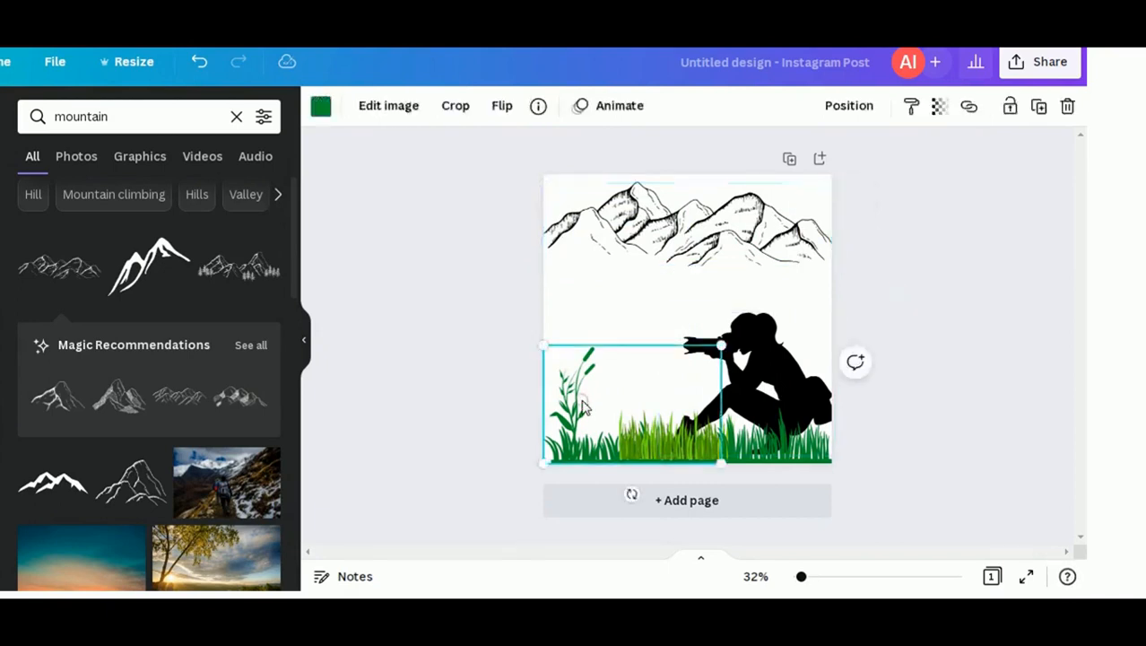
pyautogui.click(322, 109)
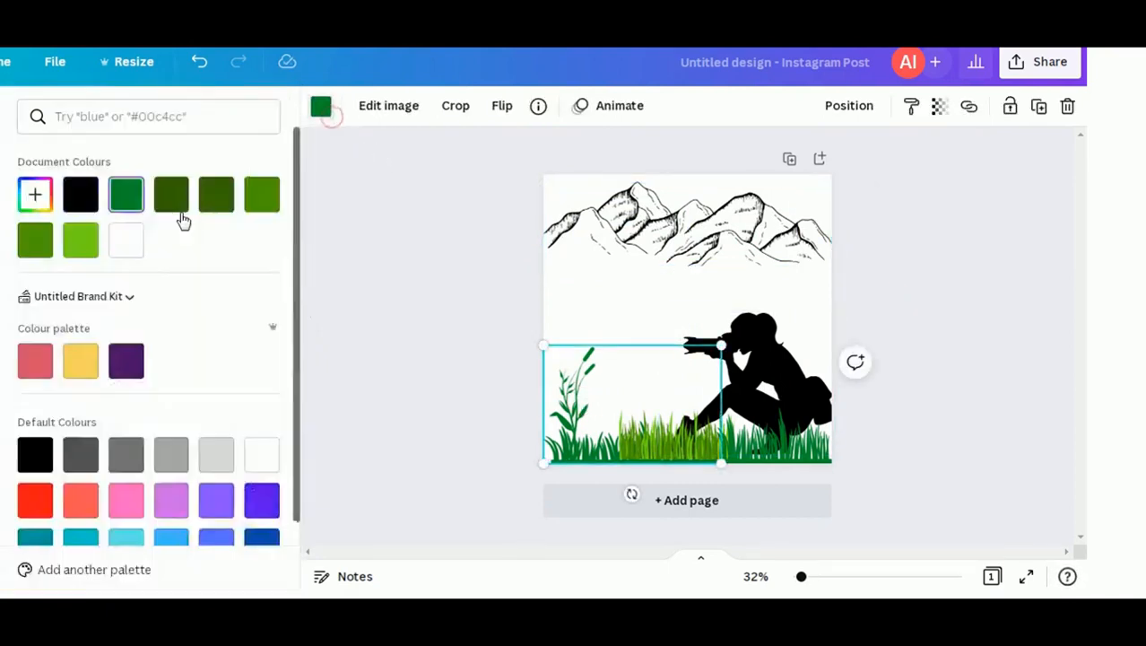
pyautogui.click(81, 199)
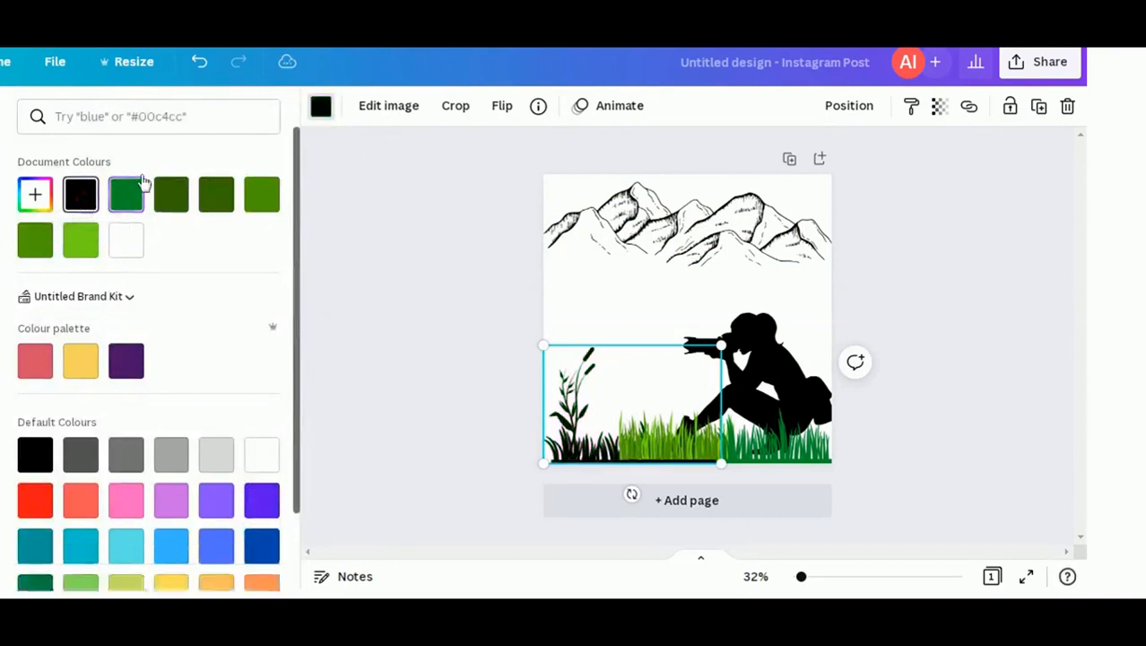
# Change all five green shades of the middle grass graphic to black
pyautogui.click(678, 443)
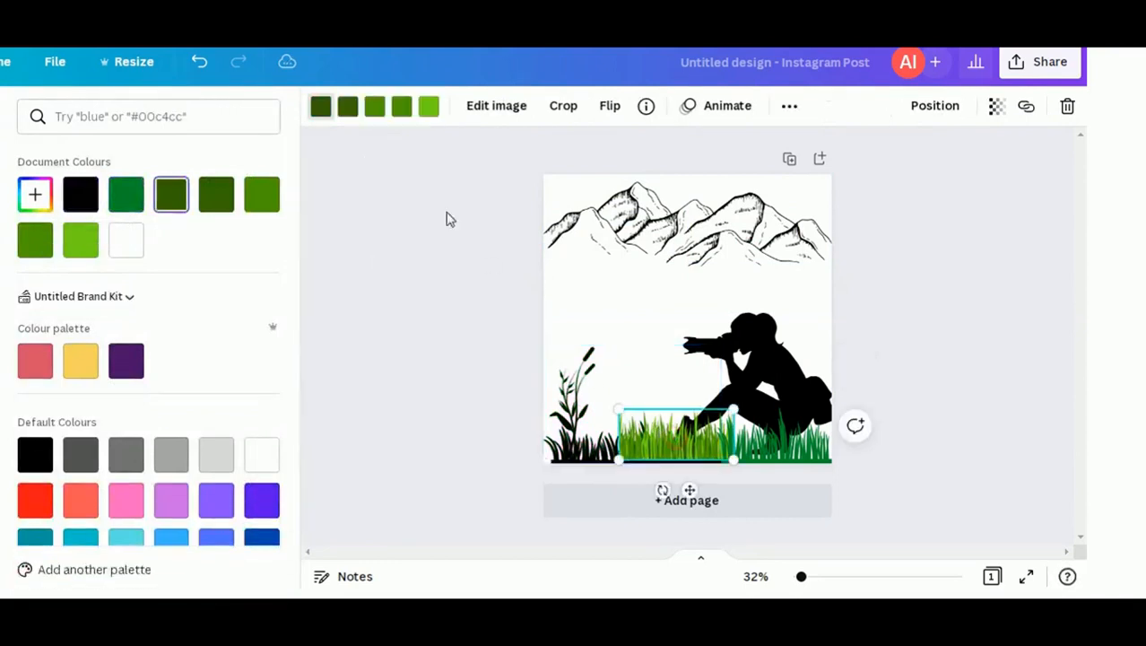
pyautogui.click(81, 199)
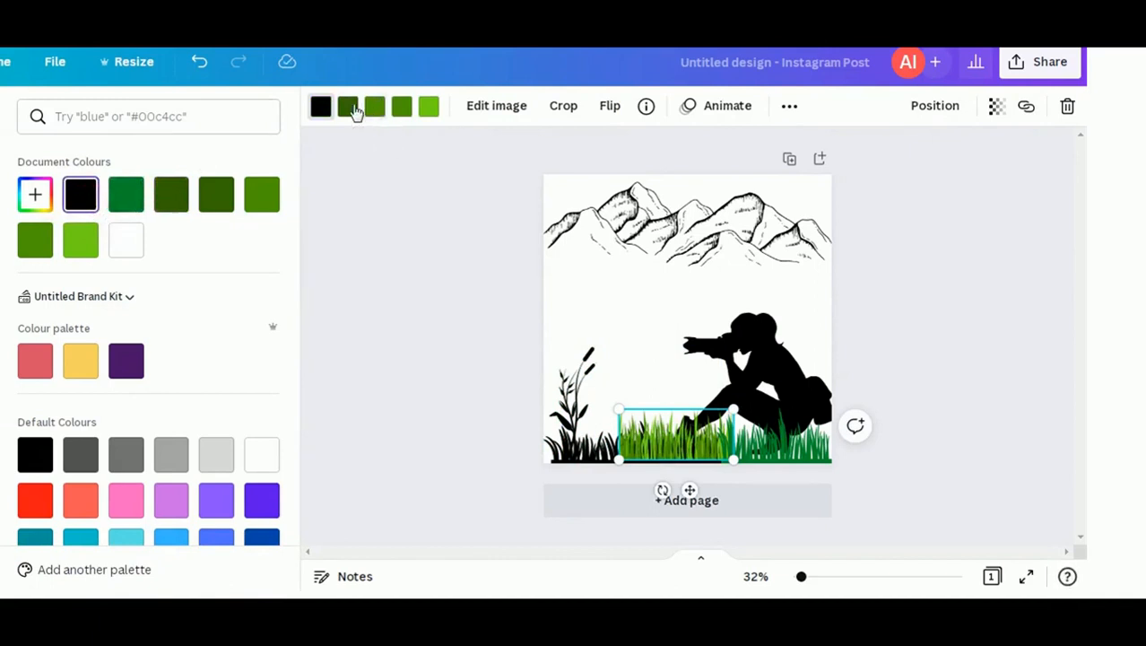
pyautogui.click(349, 107)
pyautogui.click(80, 195)
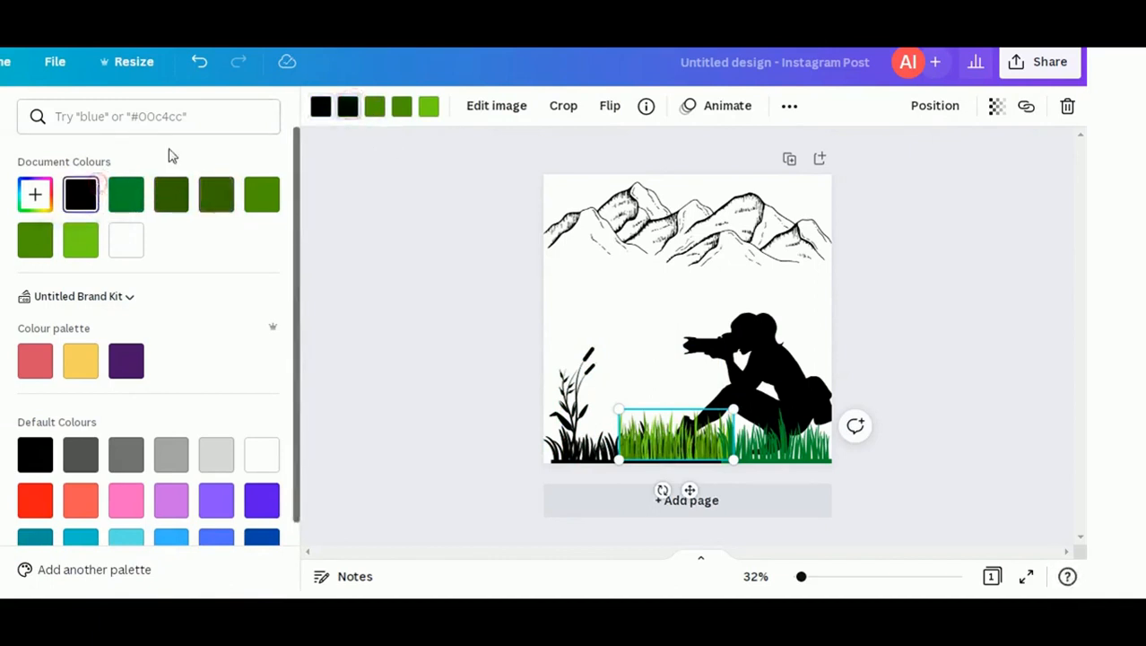
pyautogui.click(373, 109)
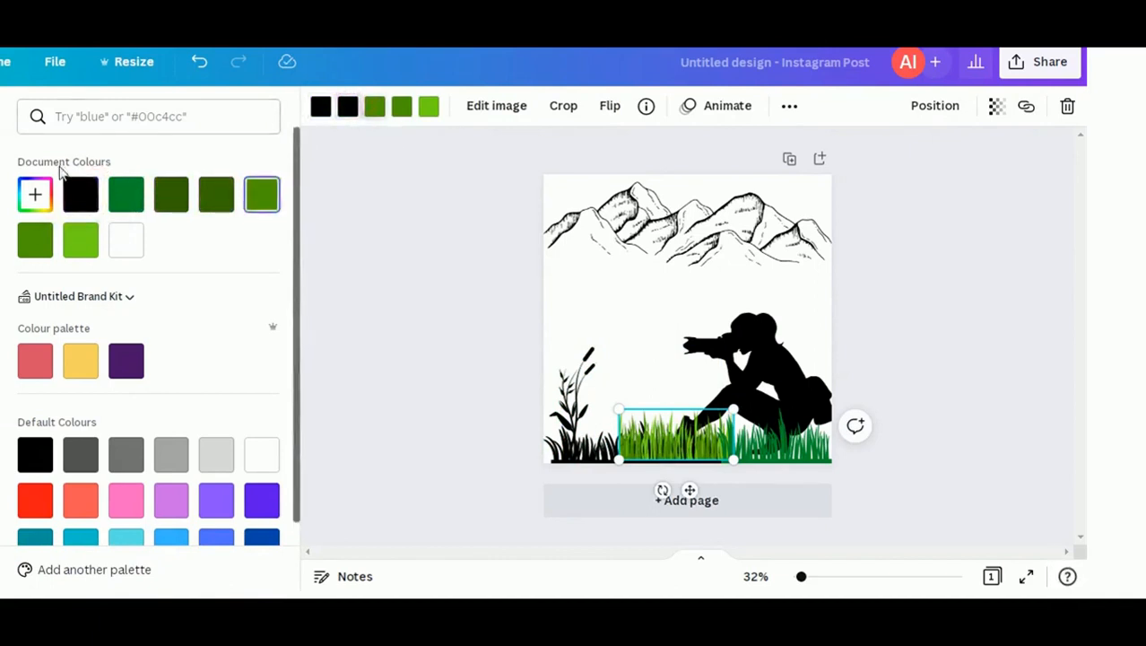
pyautogui.click(81, 194)
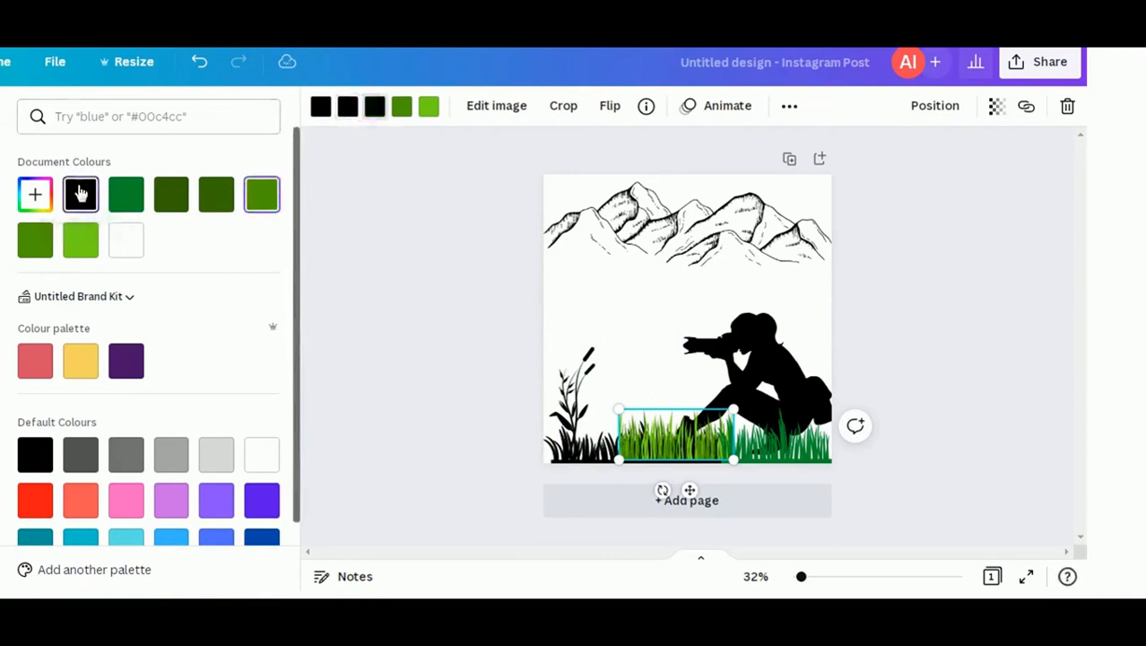
pyautogui.click(405, 111)
pyautogui.click(81, 194)
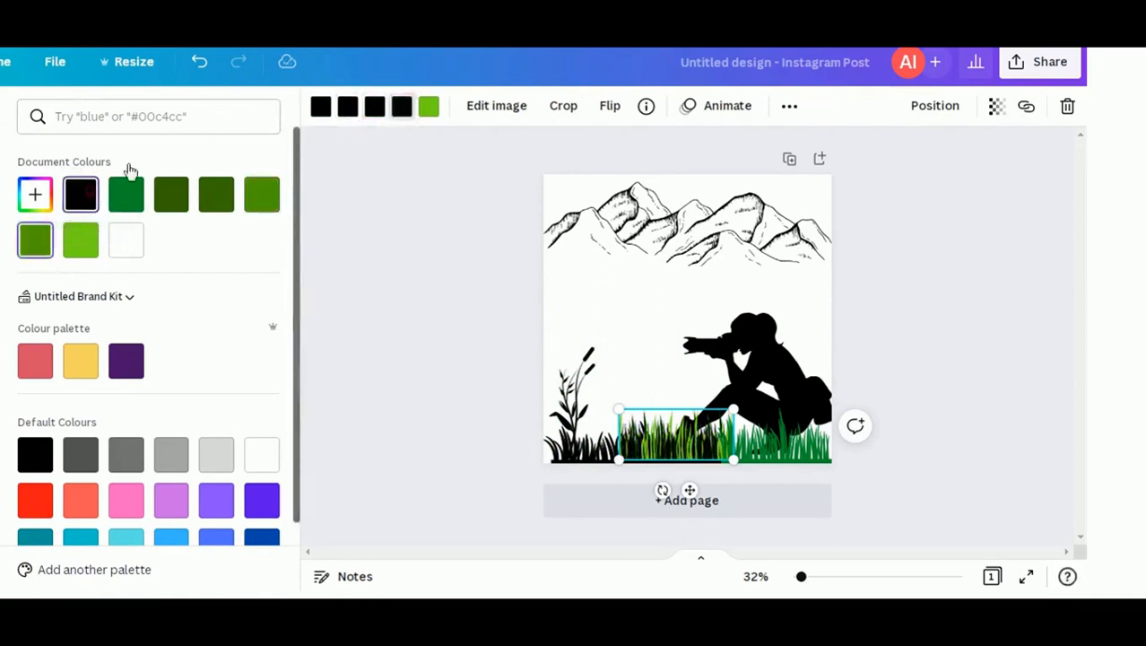
pyautogui.click(430, 110)
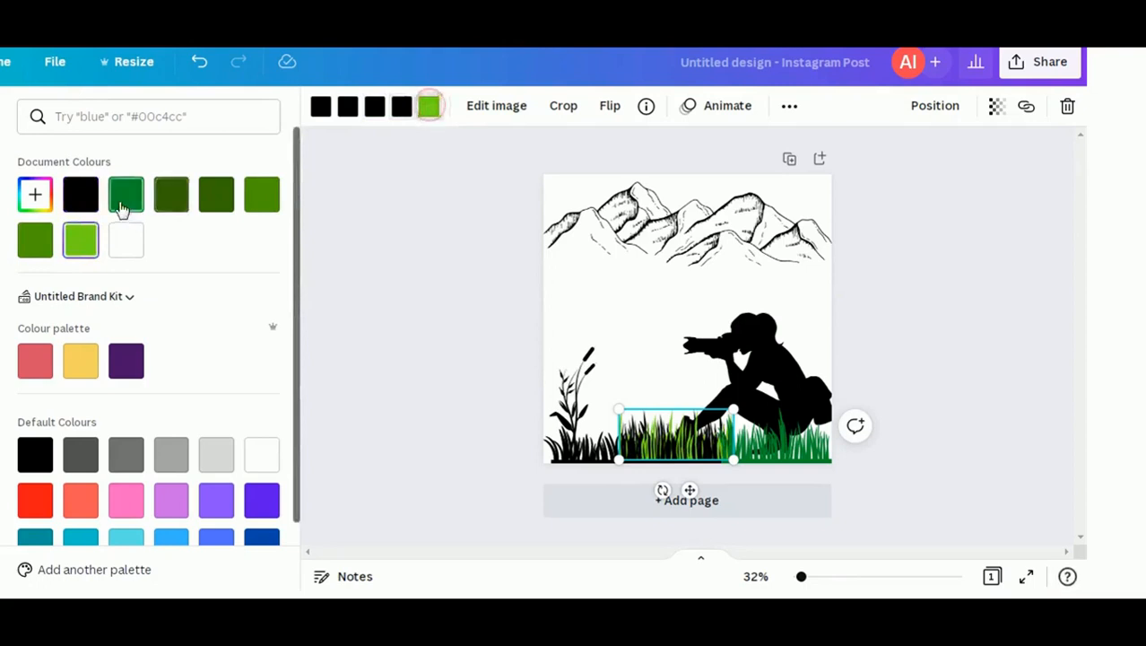
pyautogui.click(83, 199)
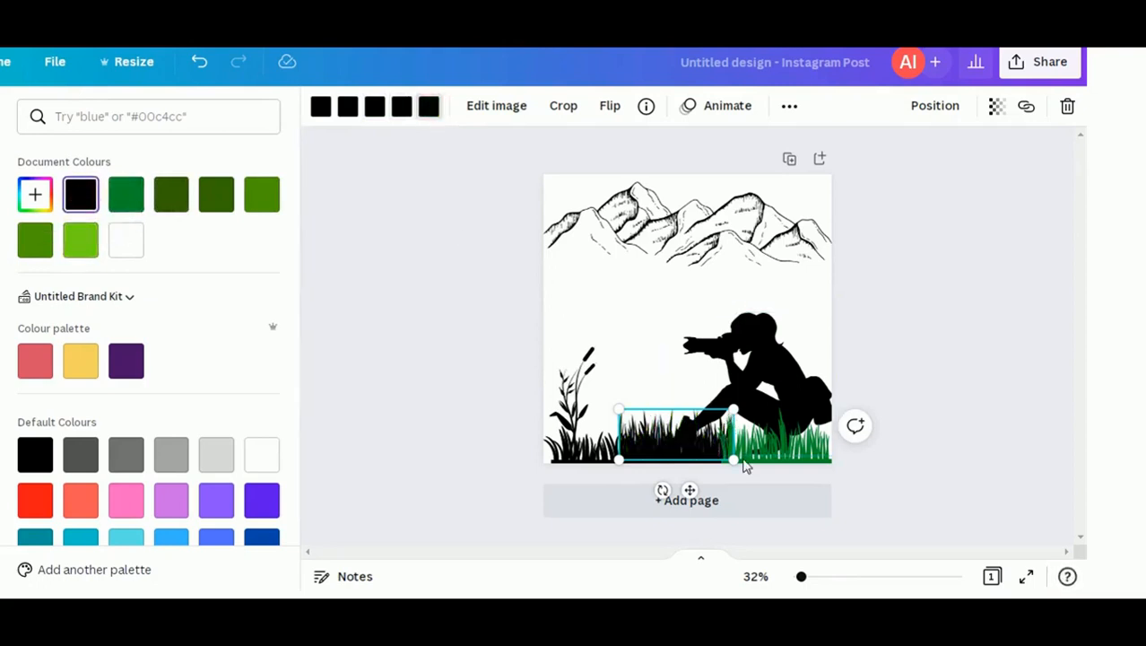
# Recolour the dark green grass graphic at the page's lower right corner black
pyautogui.click(769, 456)
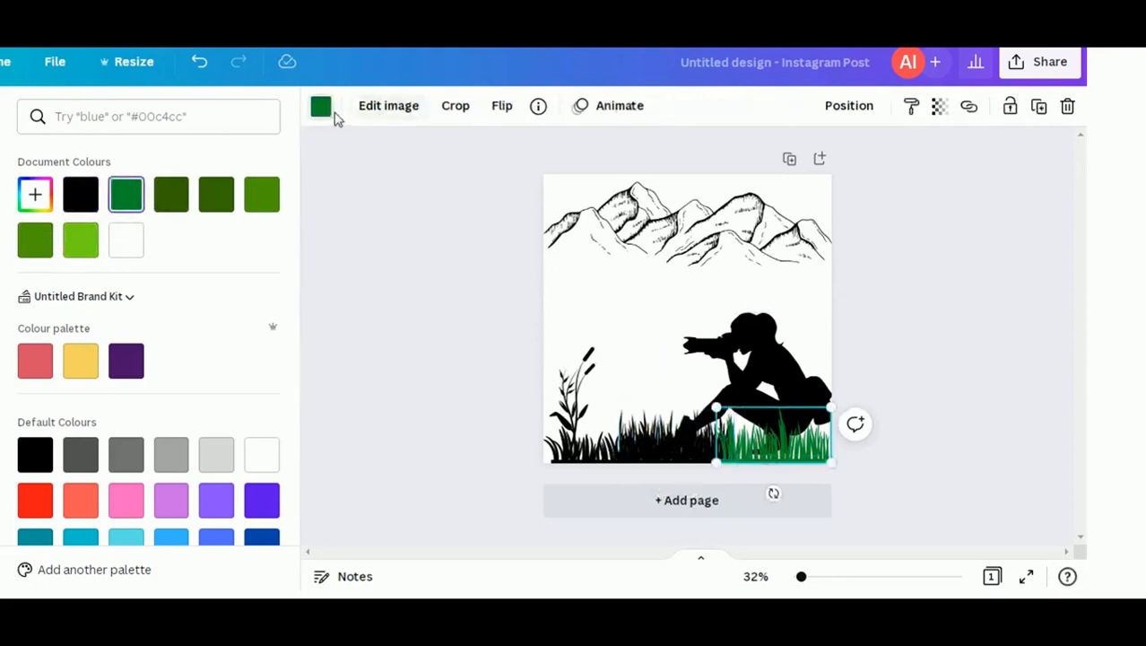
pyautogui.click(81, 192)
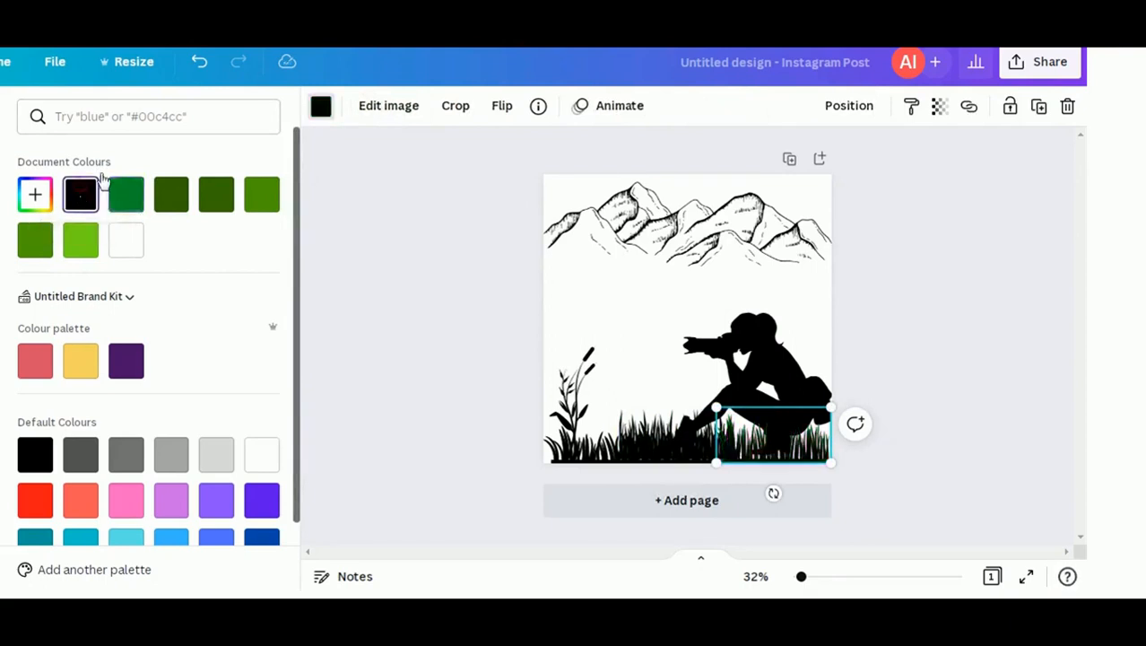
pyautogui.click(897, 319)
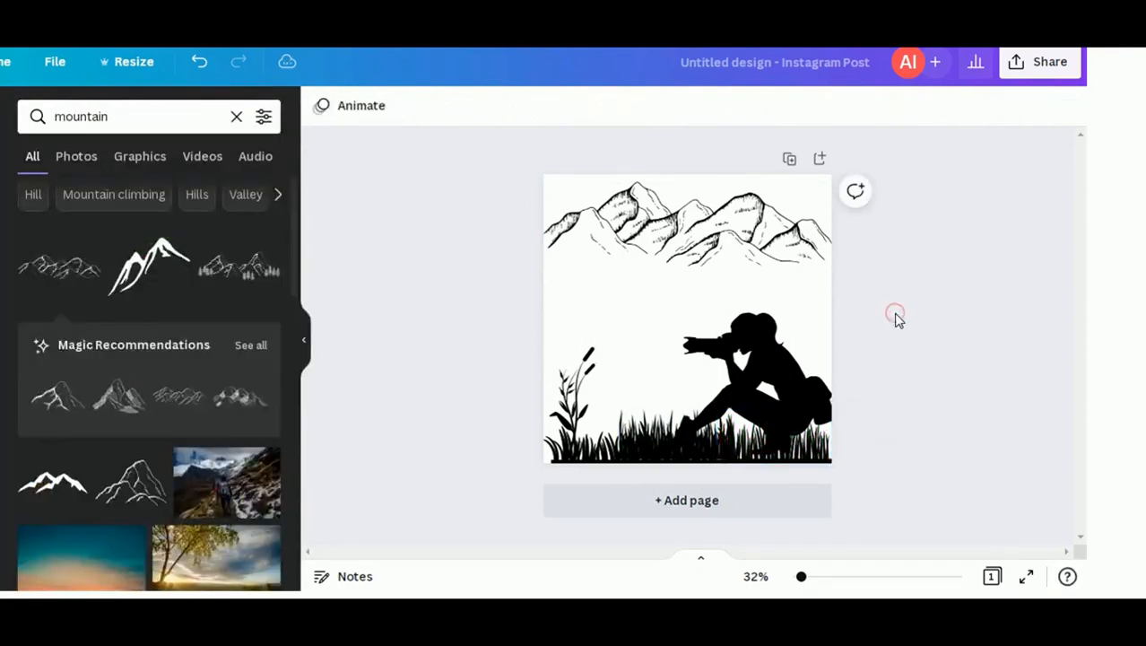
# Enlarge the black reed and grass graphic past the page's left edge and across most of the page's width
pyautogui.click(613, 410)
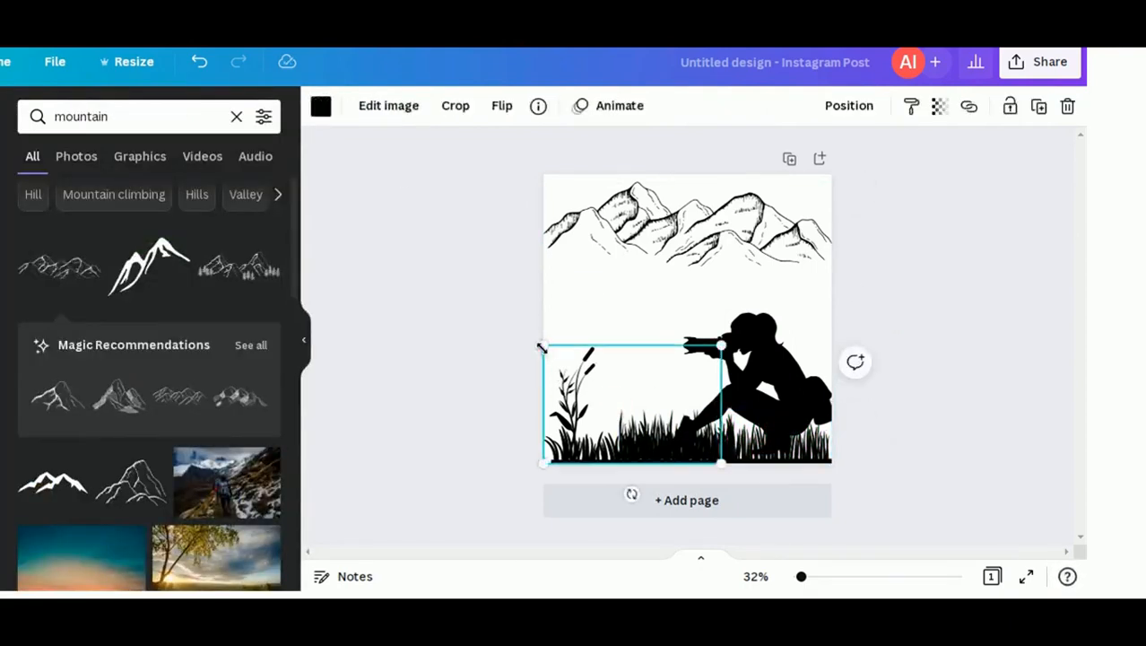
pyautogui.moveTo(539, 342); pyautogui.dragTo(519, 328)
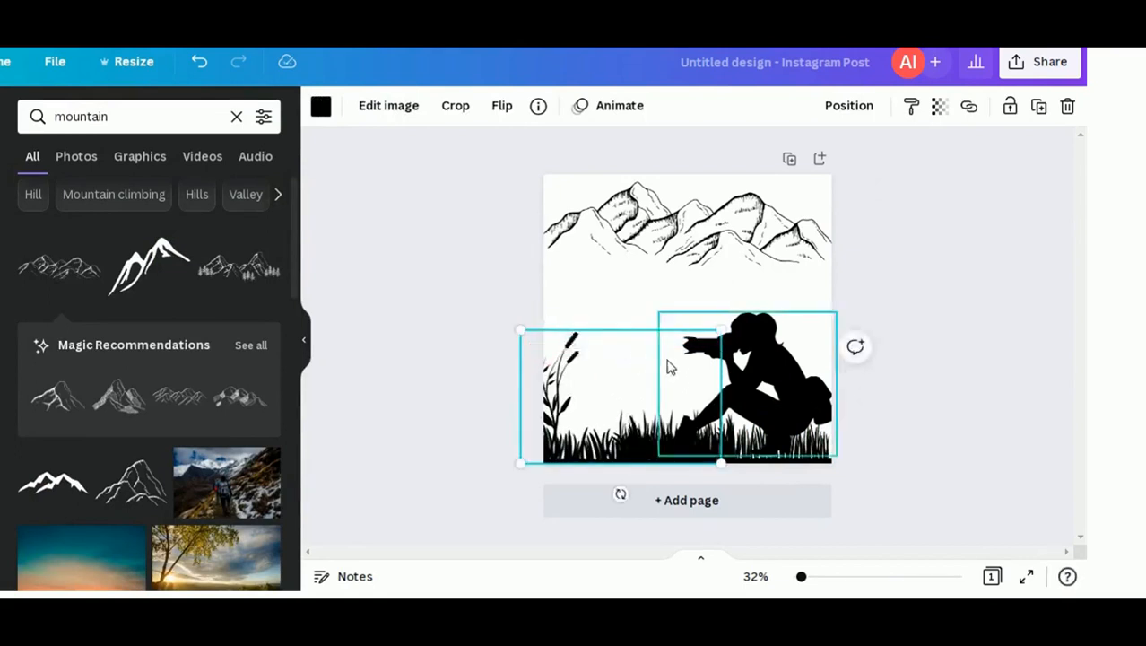
pyautogui.moveTo(721, 331); pyautogui.dragTo(814, 328)
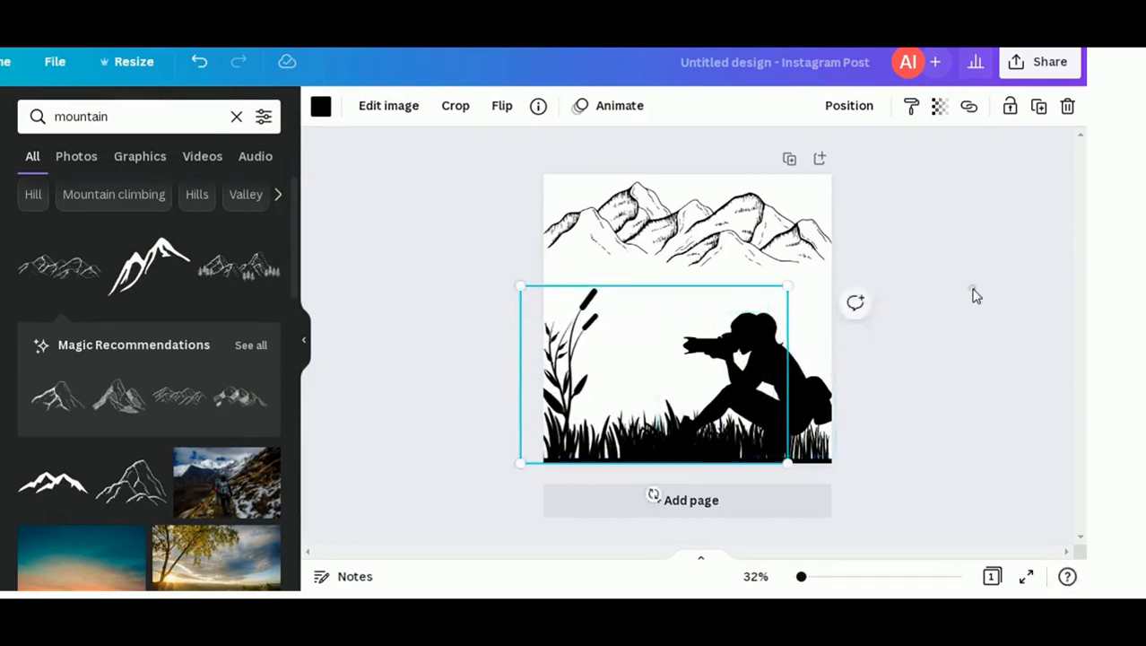
pyautogui.click(976, 296)
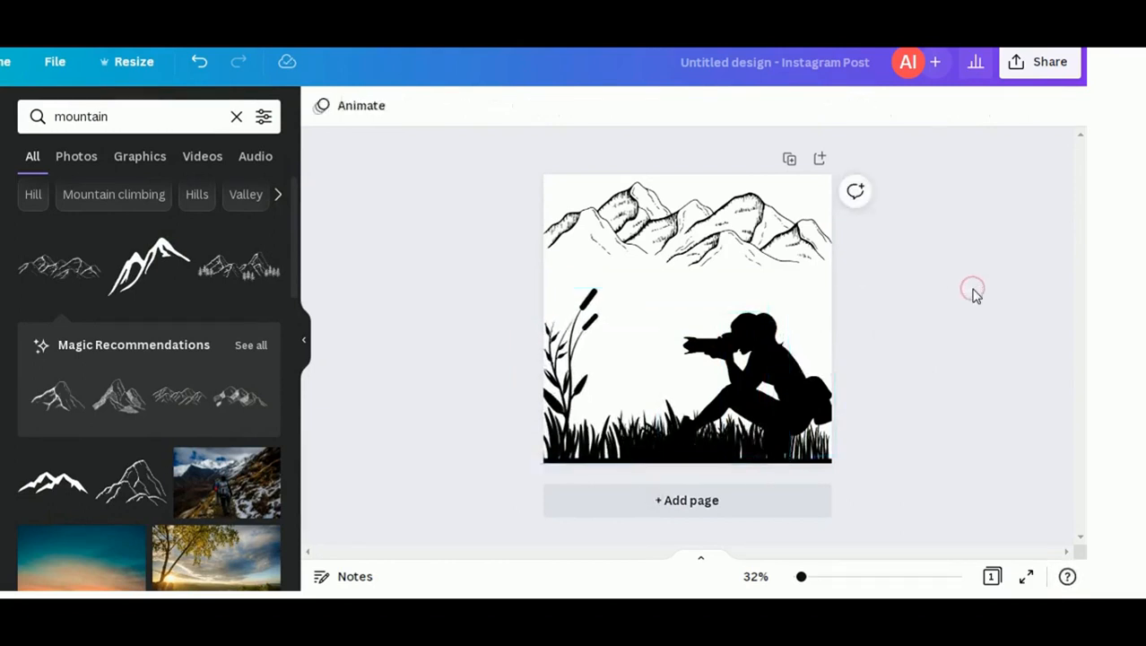
# Replace the mountain search with a search for frame
pyautogui.click(236, 117)
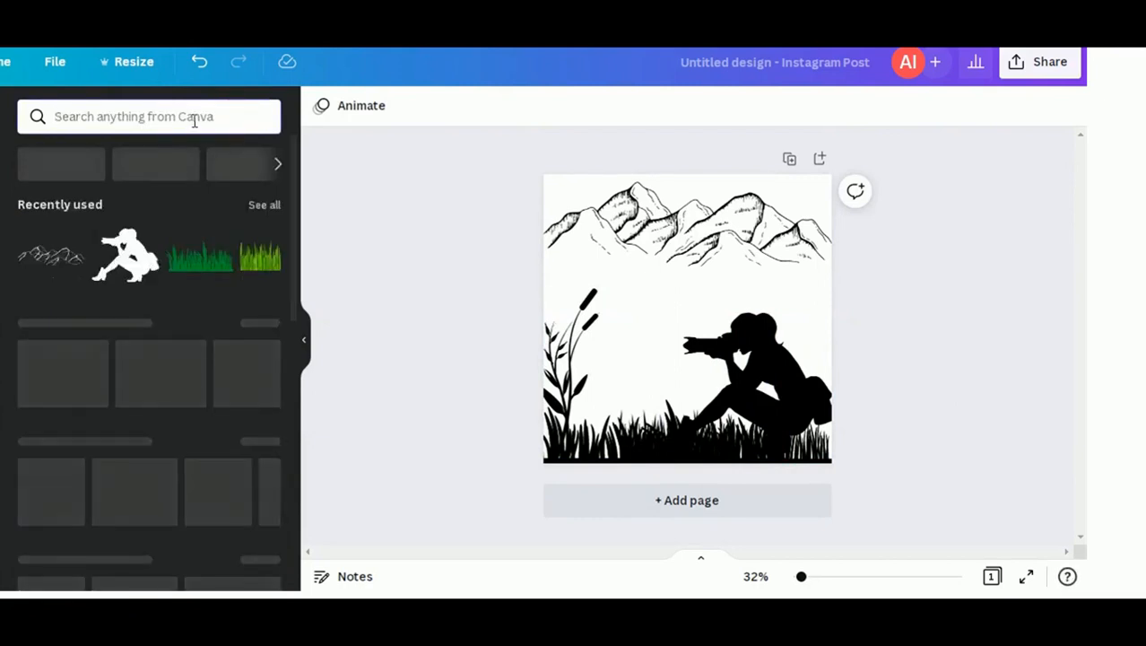
pyautogui.click(193, 121)
pyautogui.click(194, 120)
pyautogui.write('f')
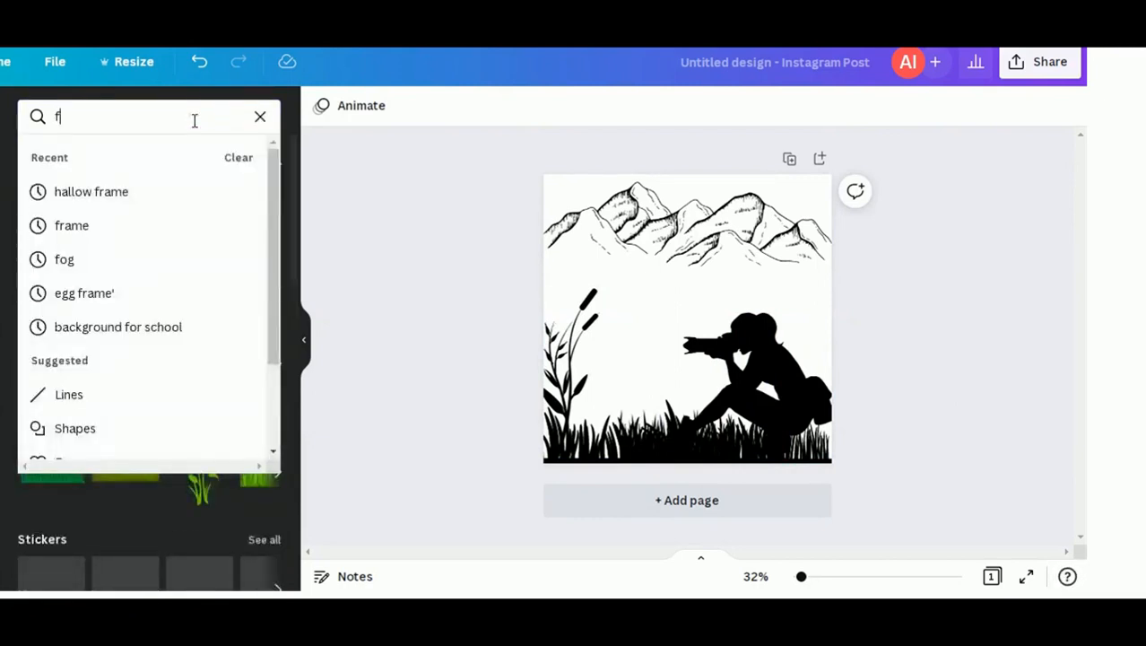
pyautogui.write('rame')
pyautogui.press('Return')
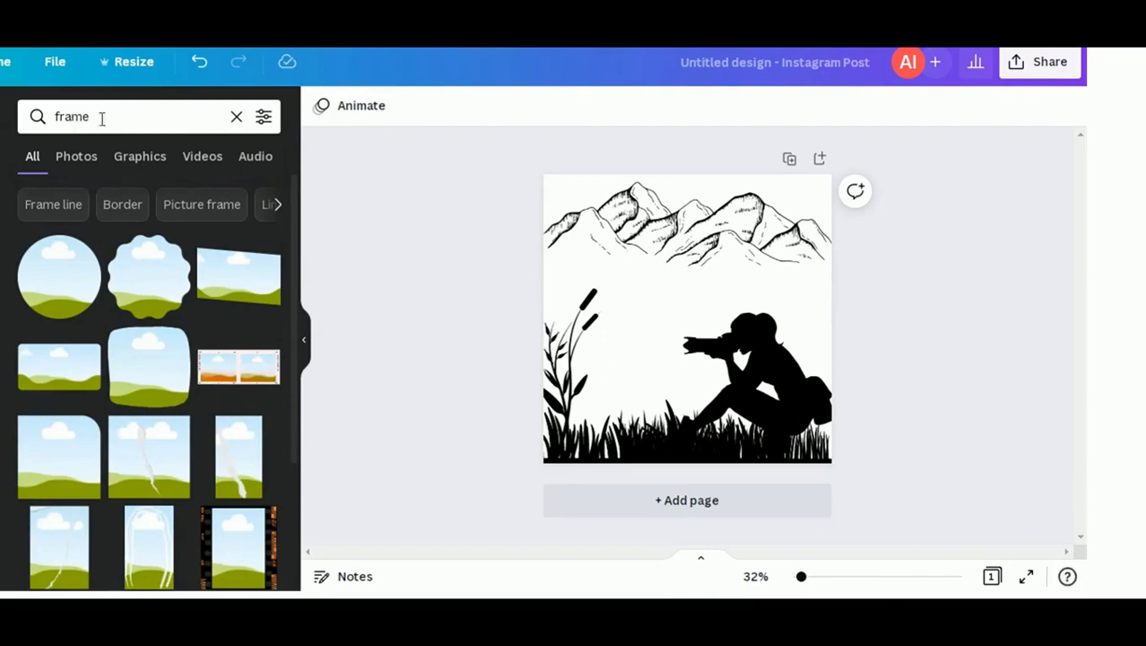
# Add the plain square outline frame from the frame graphics and enlarge it to border the whole page
pyautogui.click(140, 158)
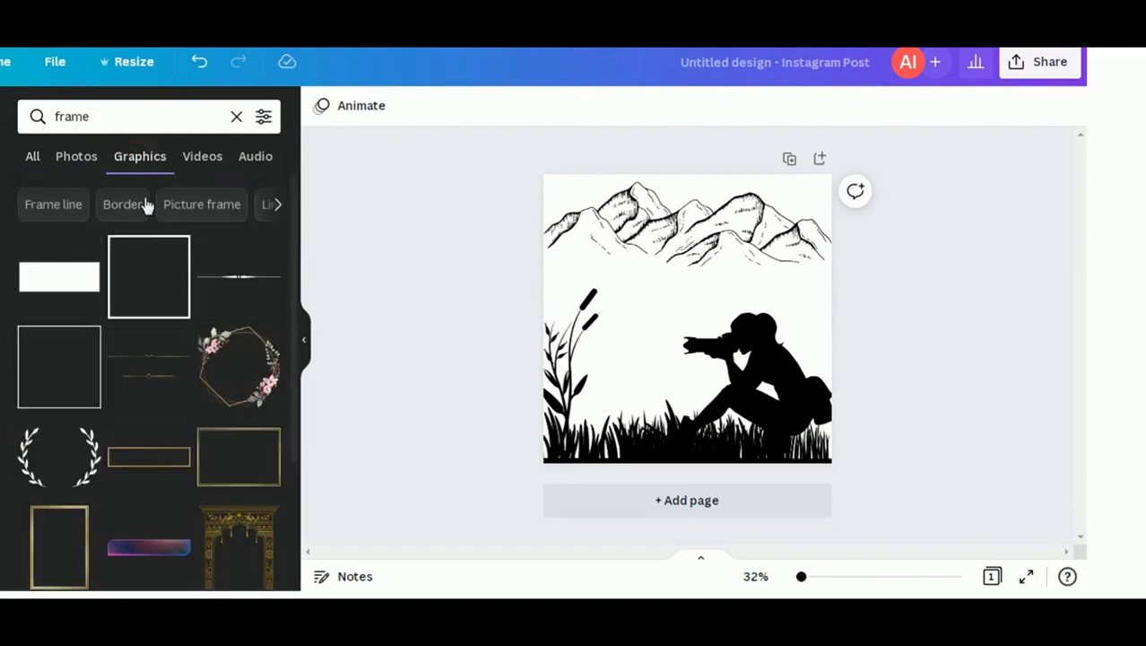
pyautogui.click(148, 279)
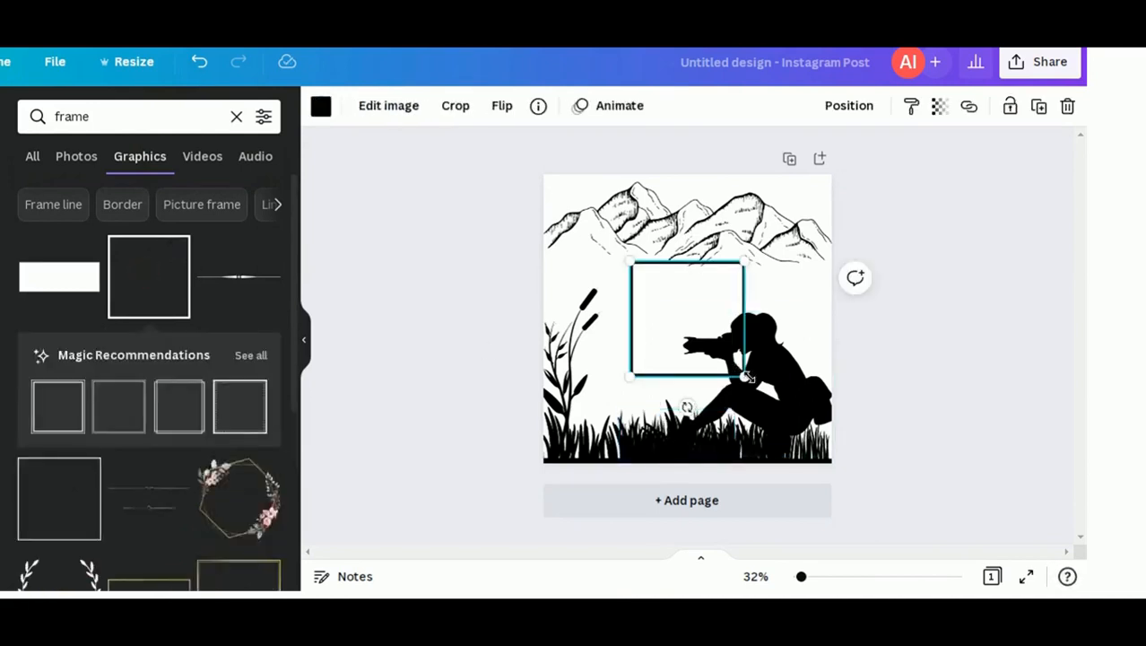
pyautogui.moveTo(747, 377); pyautogui.dragTo(847, 454)
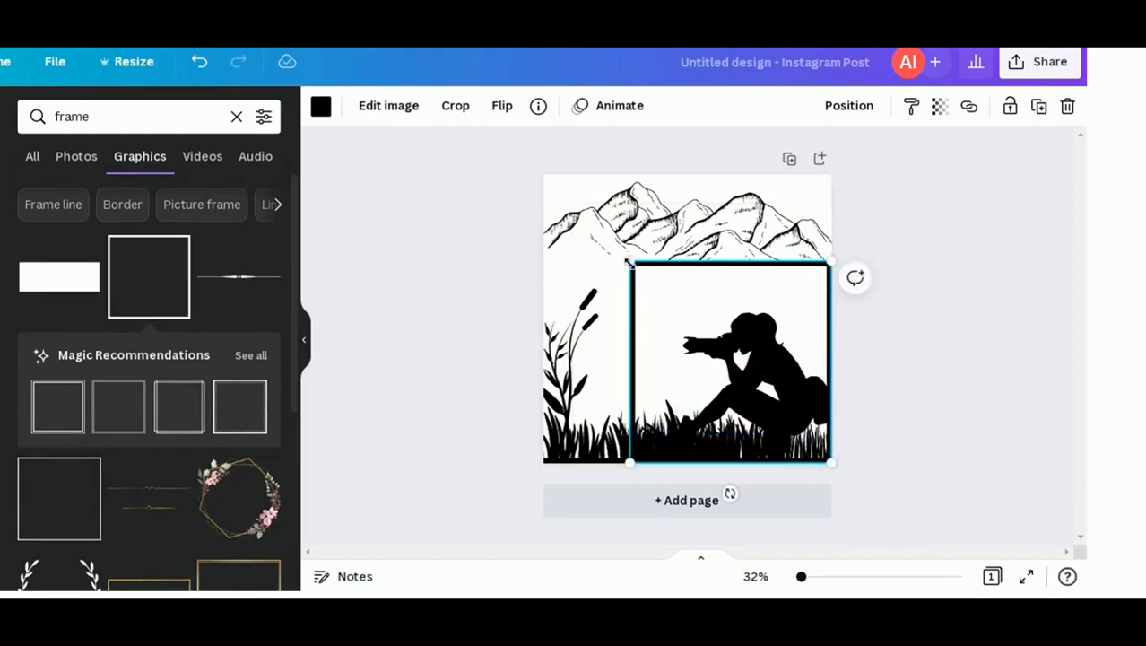
pyautogui.moveTo(631, 262); pyautogui.dragTo(532, 189)
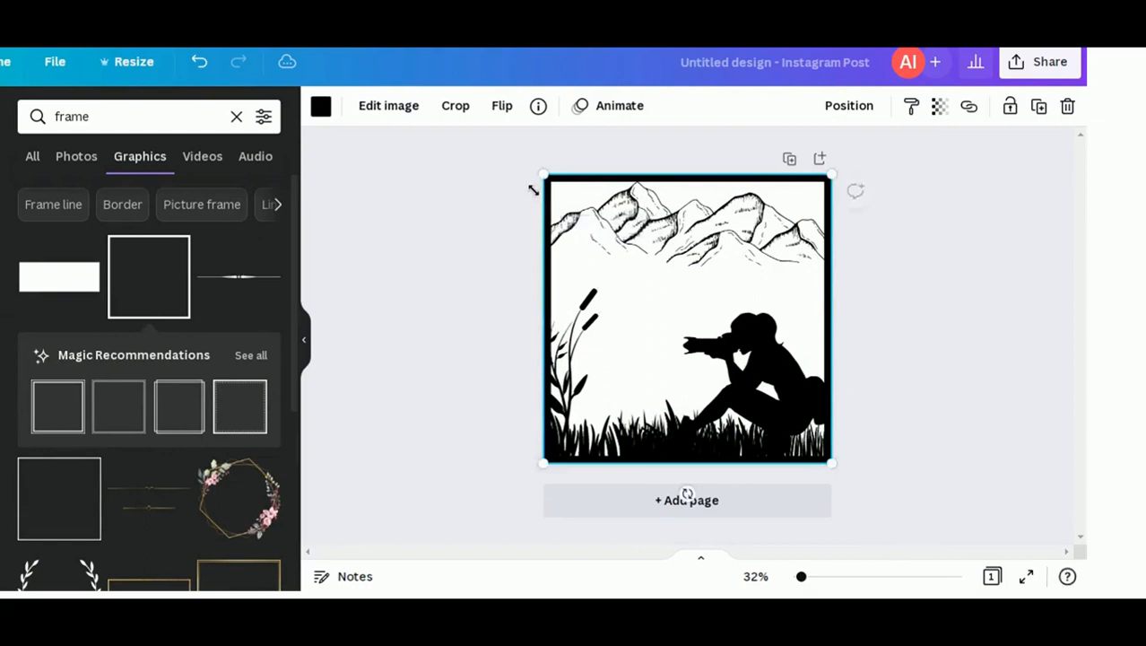
pyautogui.click(877, 312)
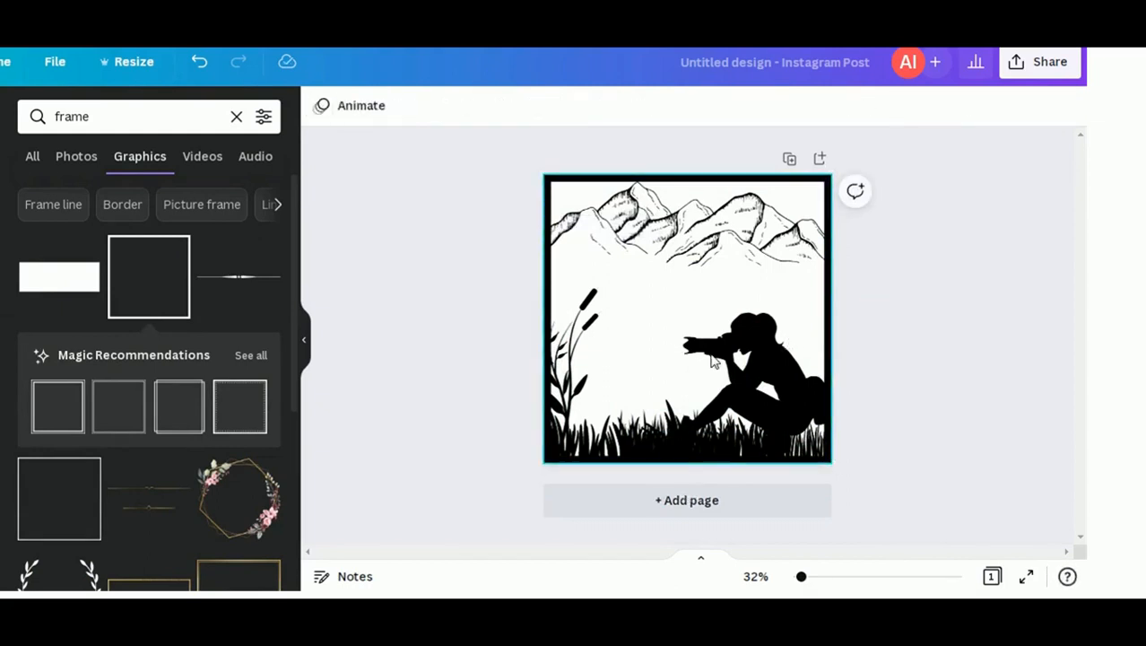
pyautogui.moveTo(753, 374)
pyautogui.mouseDown()
pyautogui.moveTo(745, 364)
pyautogui.moveTo(754, 367)
pyautogui.mouseUp()
pyautogui.click(913, 369)
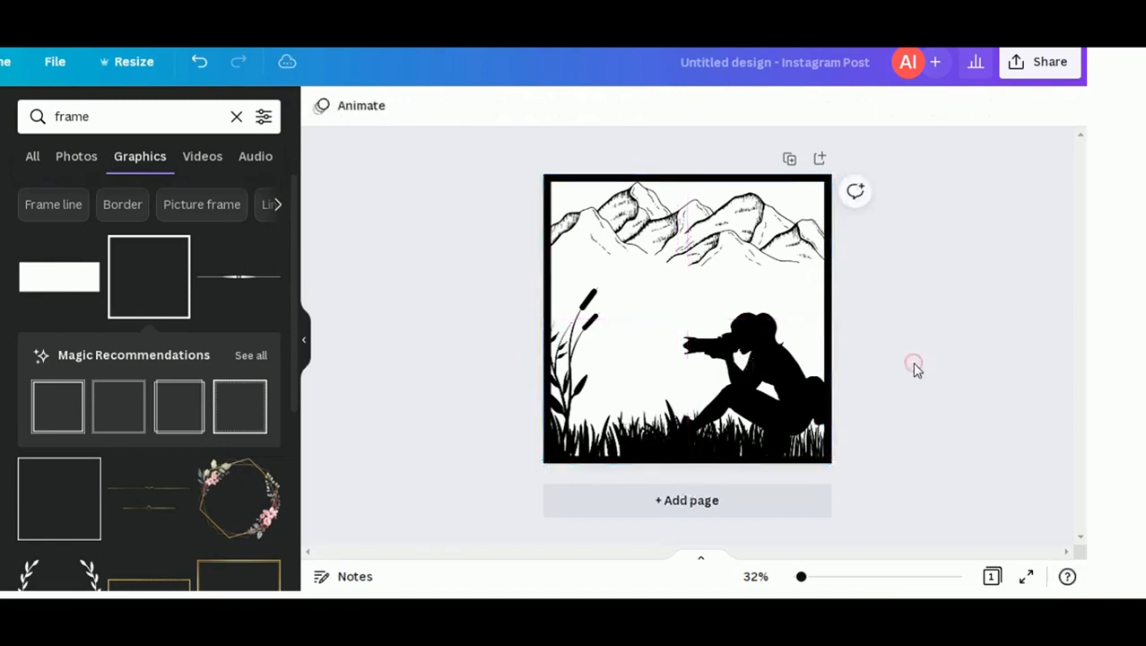
# Add a blank second page and replace the frame search with a search for sun
pyautogui.click(740, 511)
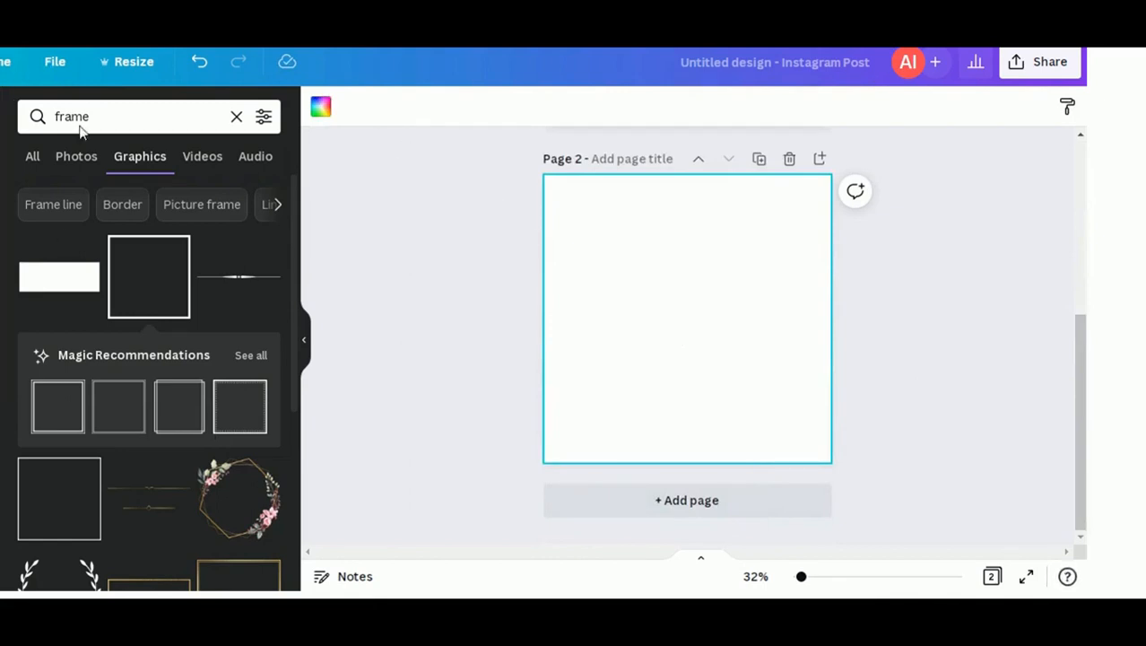
pyautogui.click(237, 118)
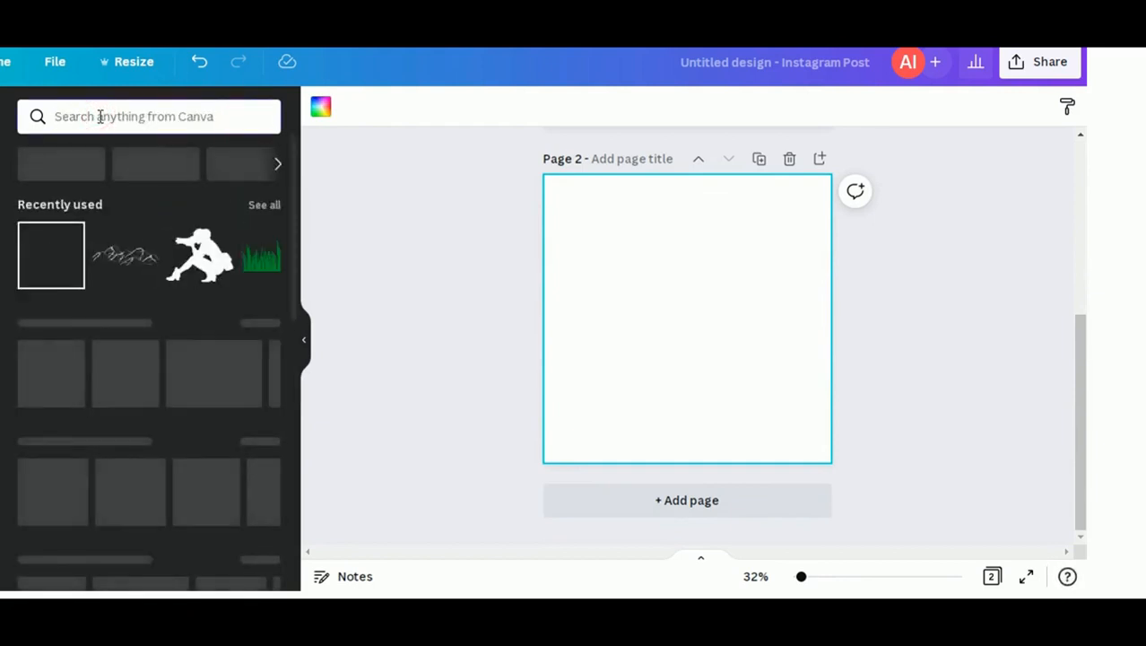
pyautogui.click(101, 117)
pyautogui.write('su')
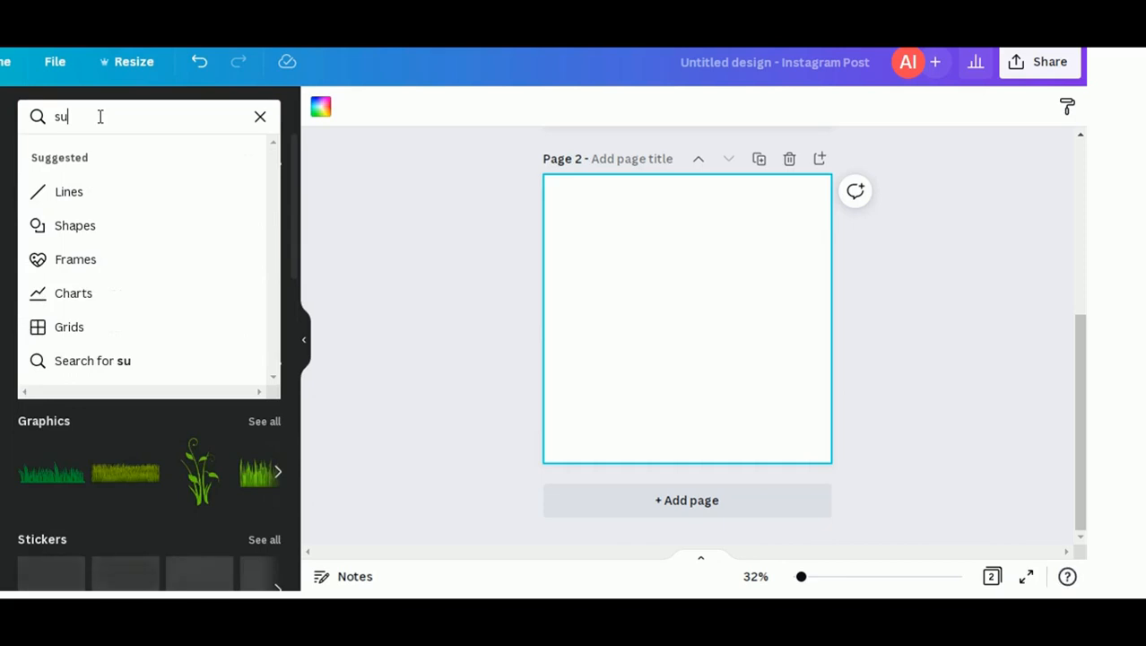
pyautogui.write('n')
pyautogui.press('Return')
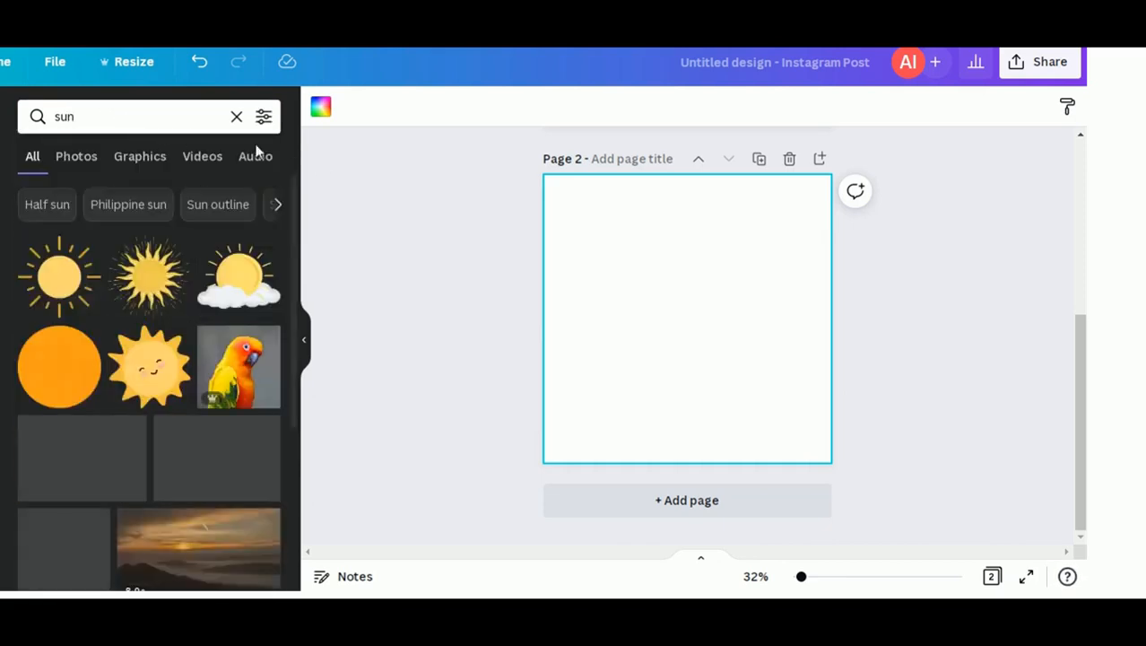
# Limit the sun results to graphics and place the orange sun with two flying birds in page 2's upper right area
pyautogui.scroll(-2, 180, 503)
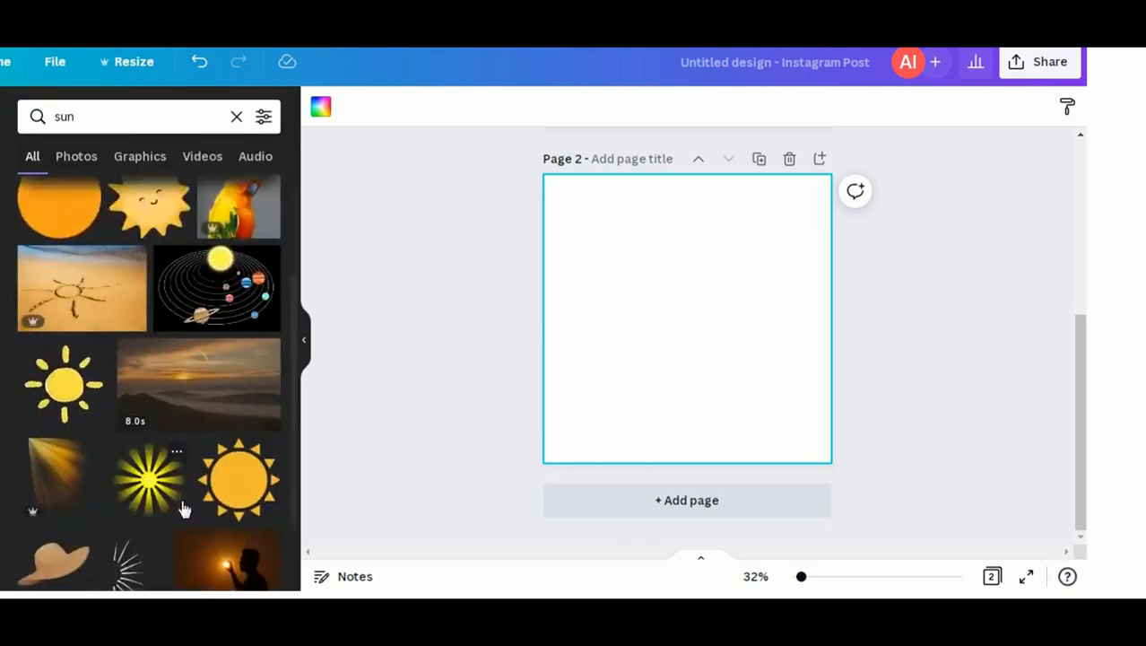
pyautogui.scroll(-2, 182, 504)
pyautogui.scroll(3, 149, 468)
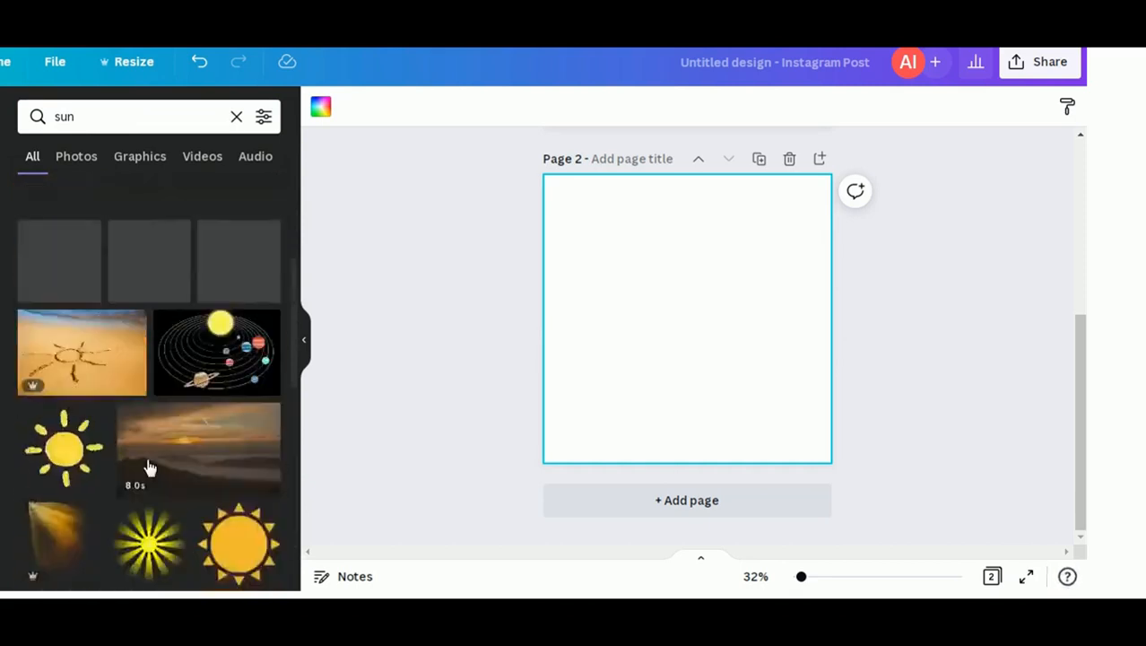
pyautogui.scroll(2, 149, 468)
pyautogui.click(146, 157)
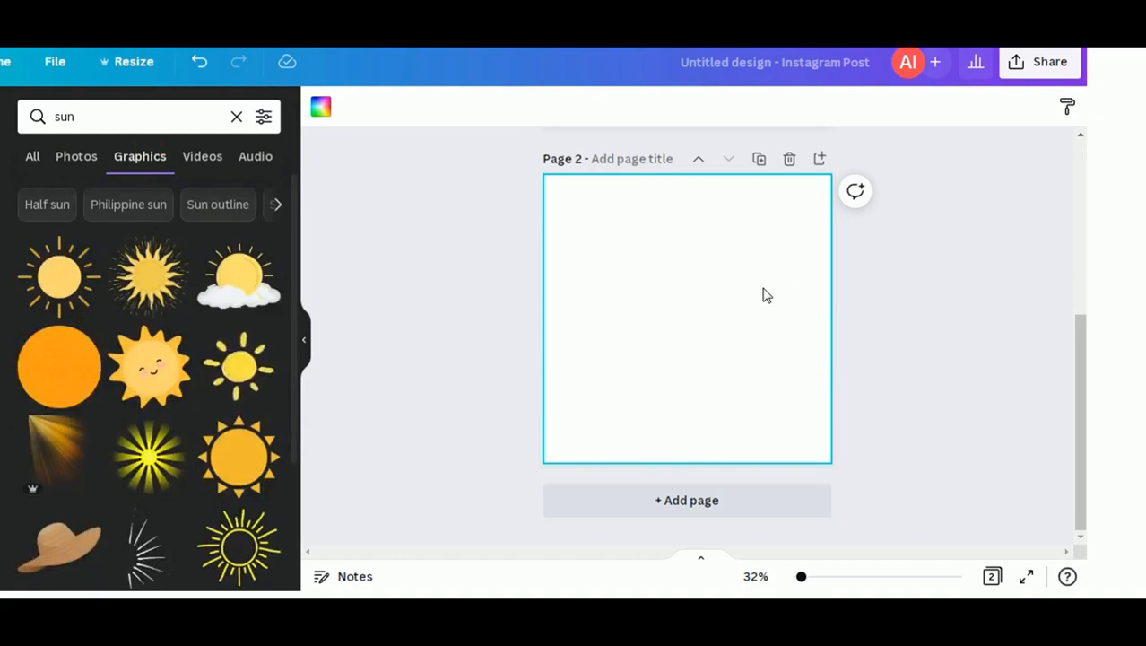
pyautogui.scroll(-2, 141, 395)
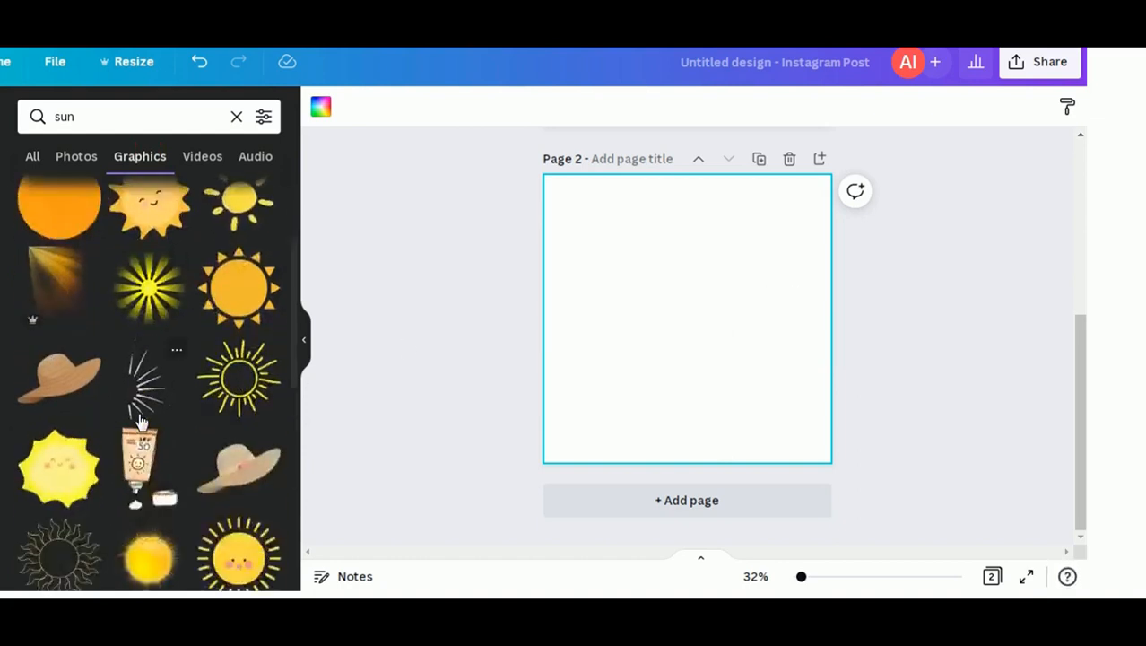
pyautogui.scroll(-2, 141, 420)
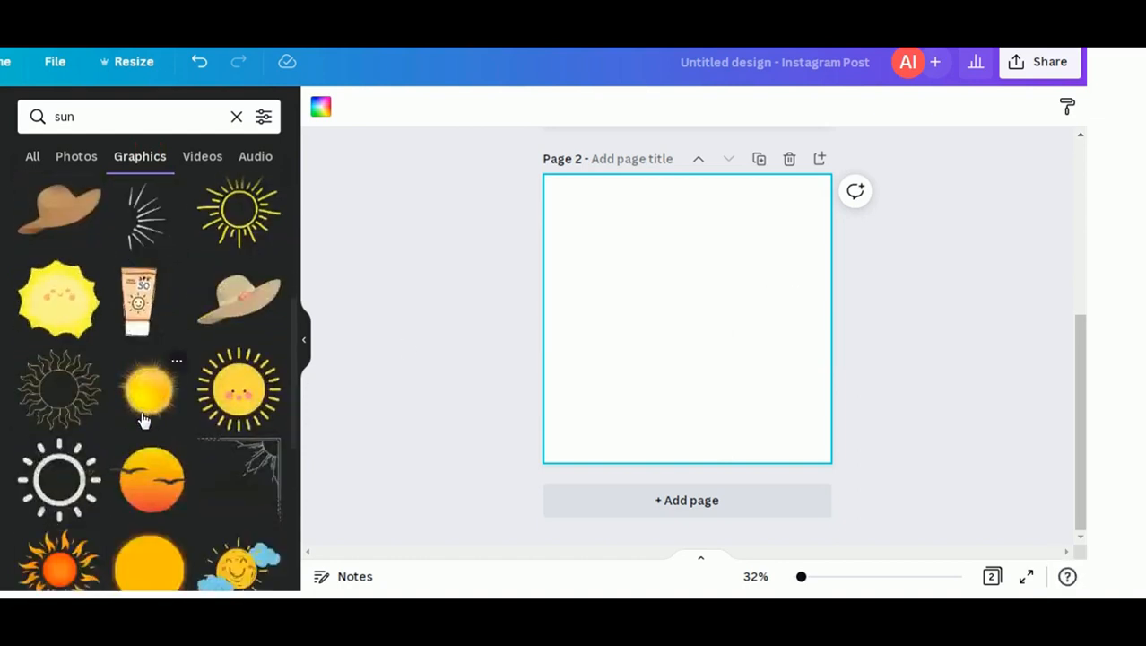
pyautogui.scroll(-1, 148, 417)
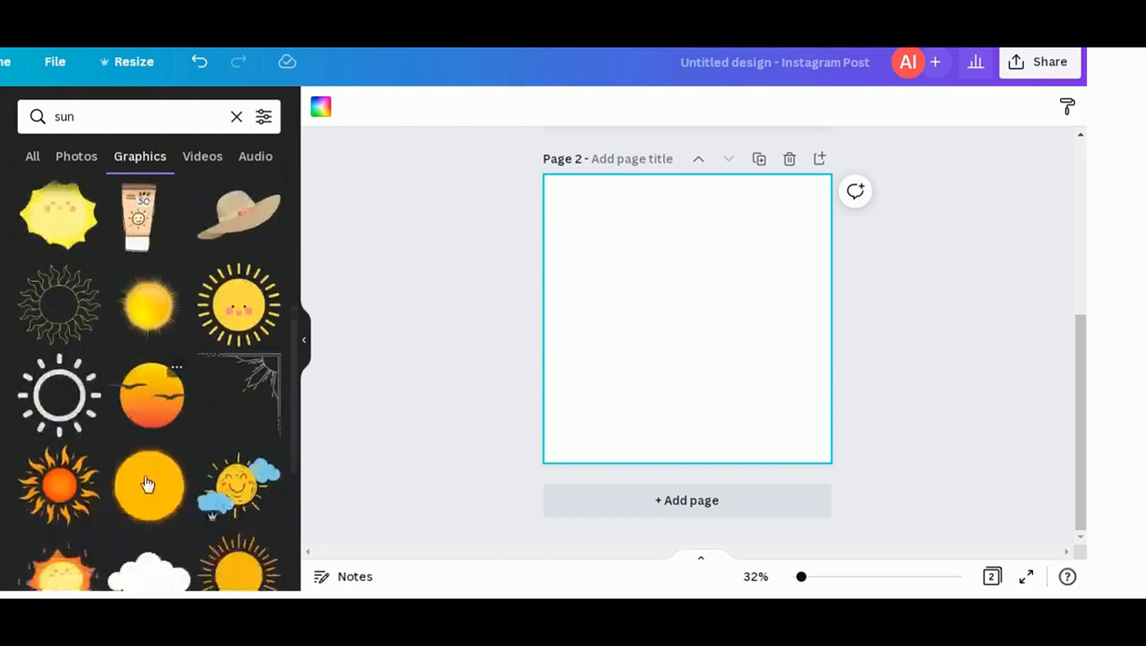
pyautogui.click(152, 410)
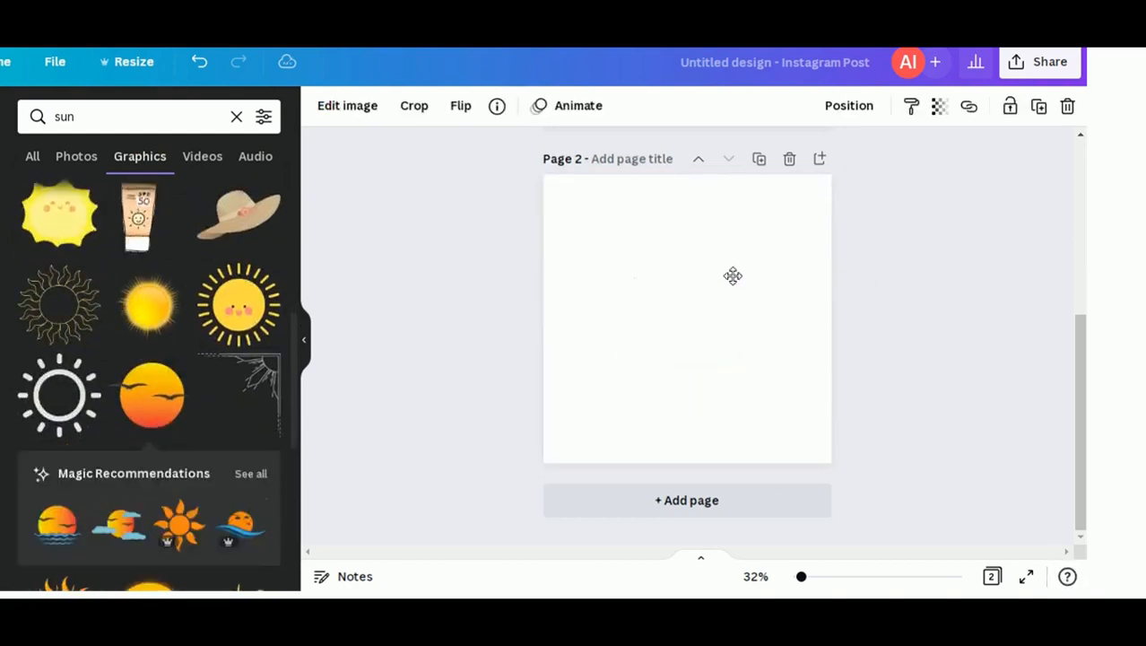
pyautogui.scroll(-2, 168, 451)
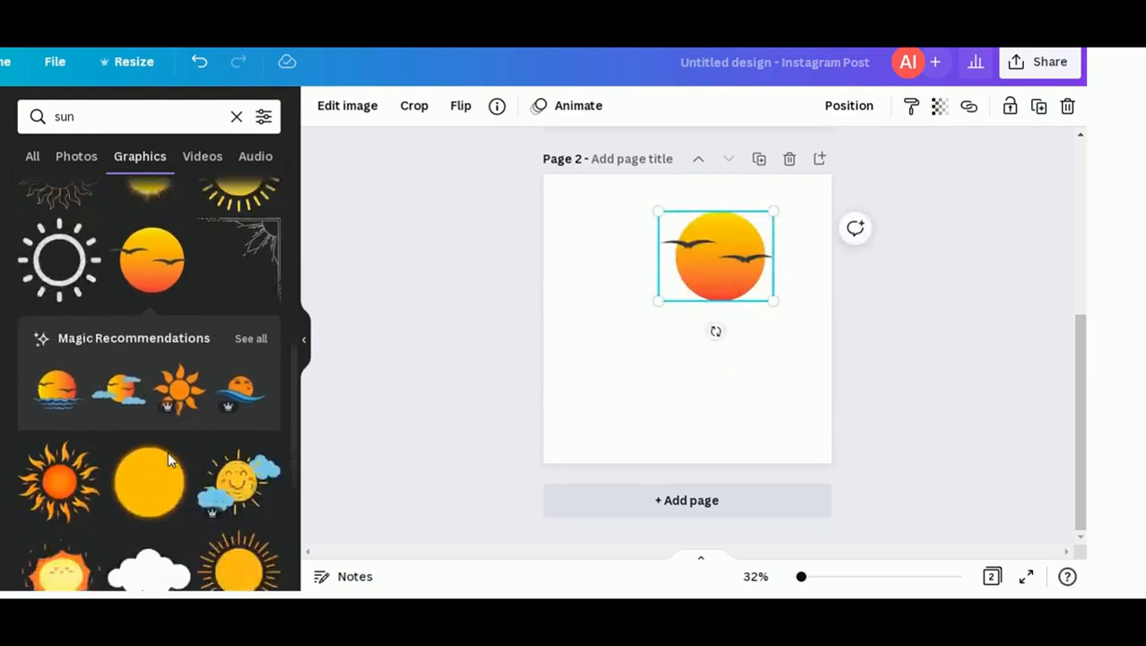
pyautogui.scroll(-5, 168, 451)
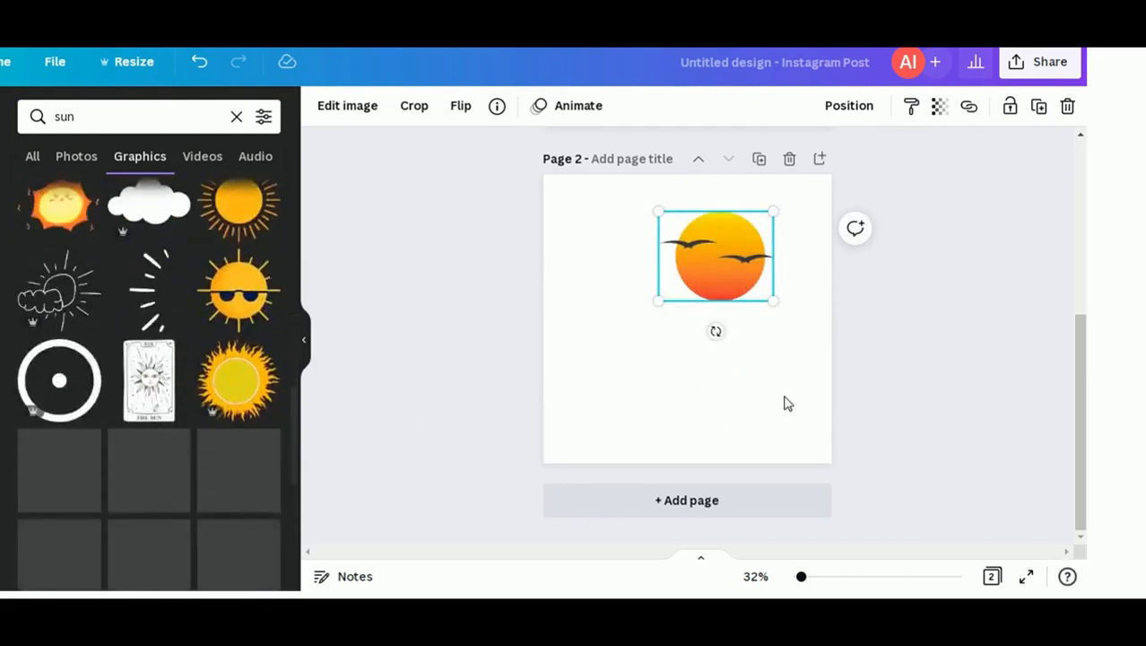
# Search for animal, limit the results to graphics, and switch to the suggested search wild animals
pyautogui.click(236, 116)
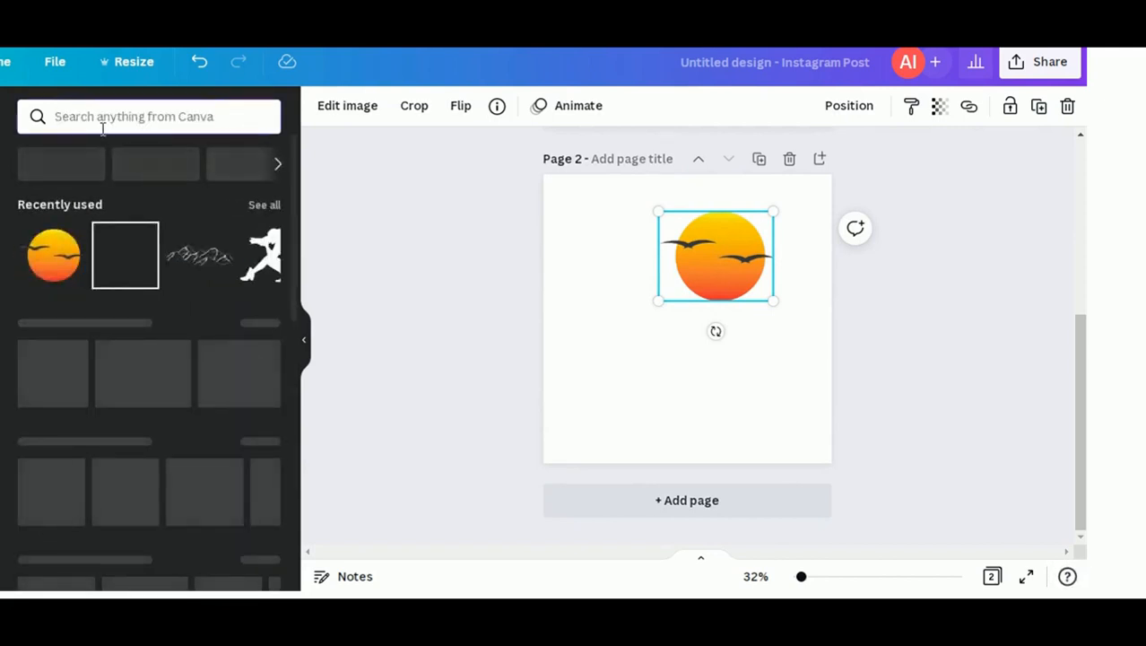
pyautogui.click(103, 128)
pyautogui.write('animal')
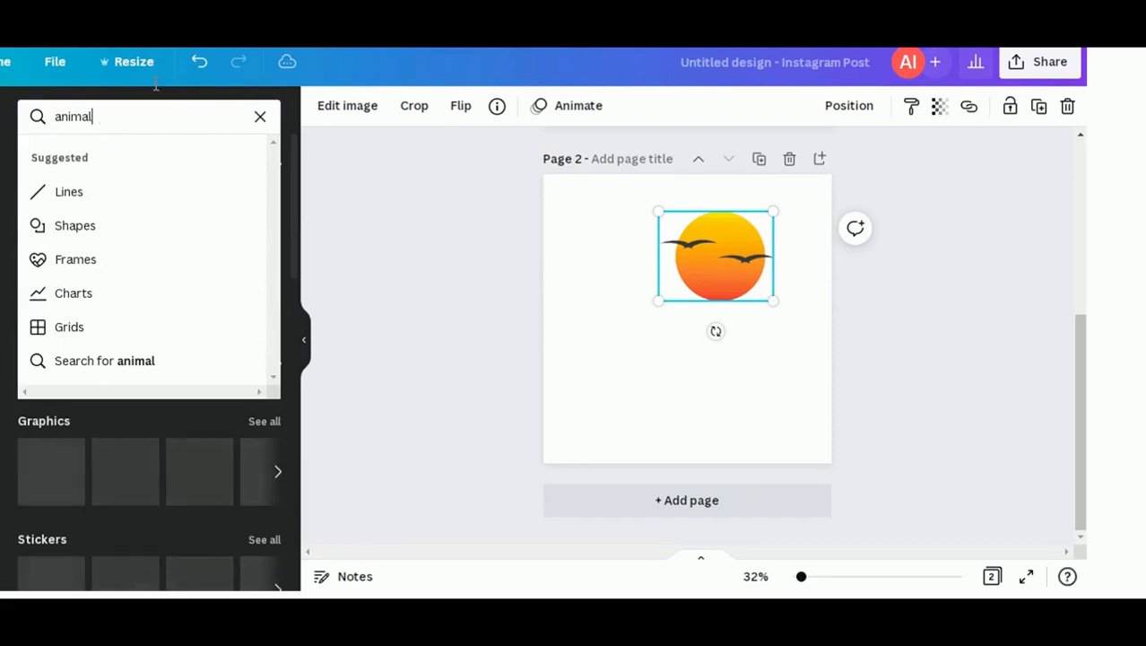
pyautogui.press('Return')
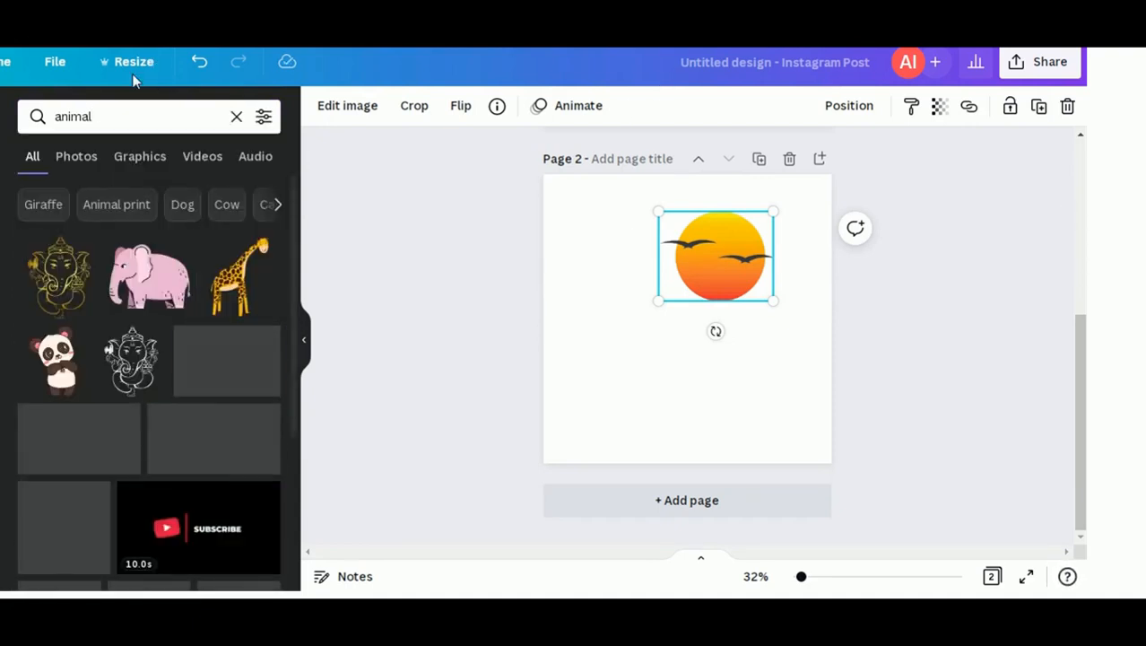
pyautogui.click(143, 158)
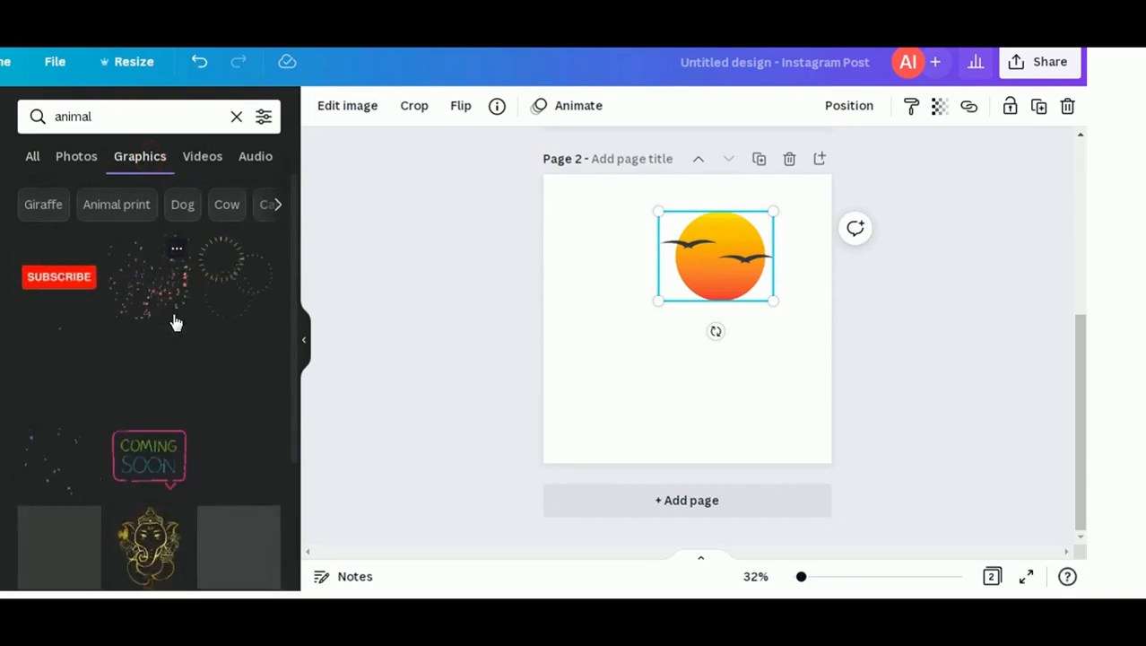
pyautogui.click(75, 114)
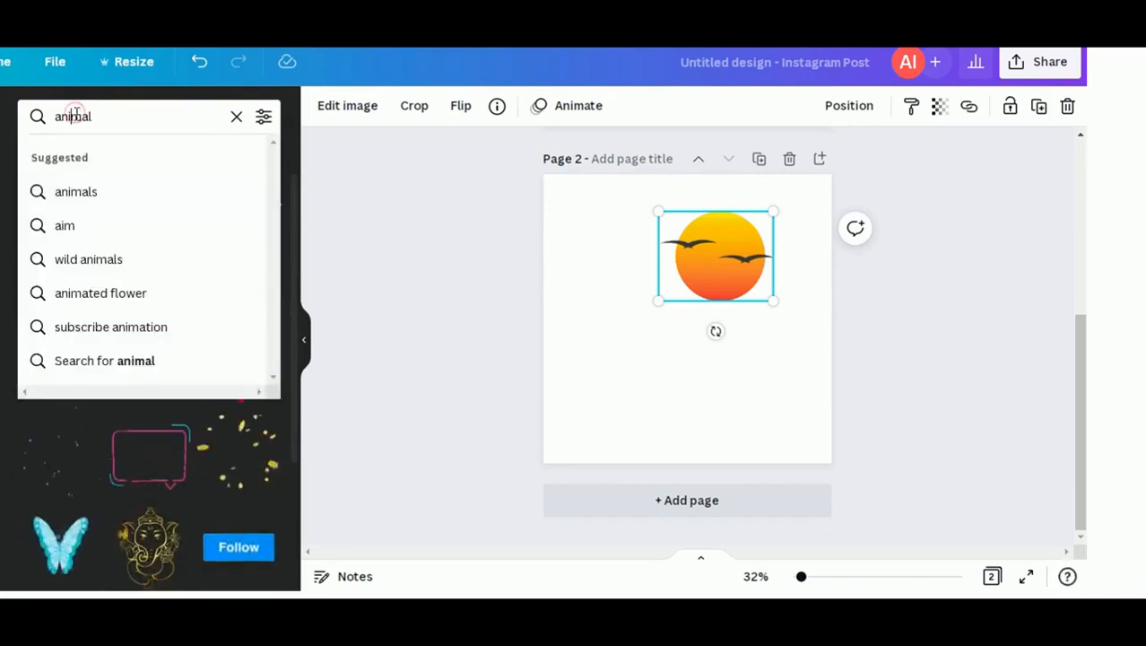
pyautogui.click(105, 259)
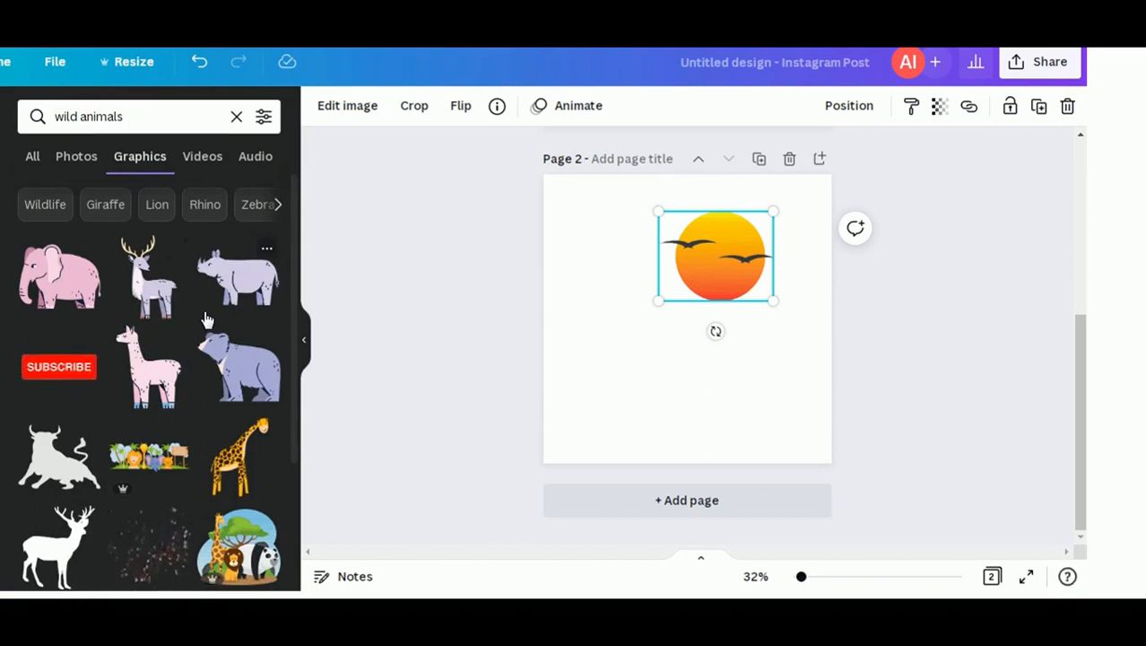
# Add the standing antlered deer silhouette and place it in the lower left area of page 2
pyautogui.scroll(-2, 85, 386)
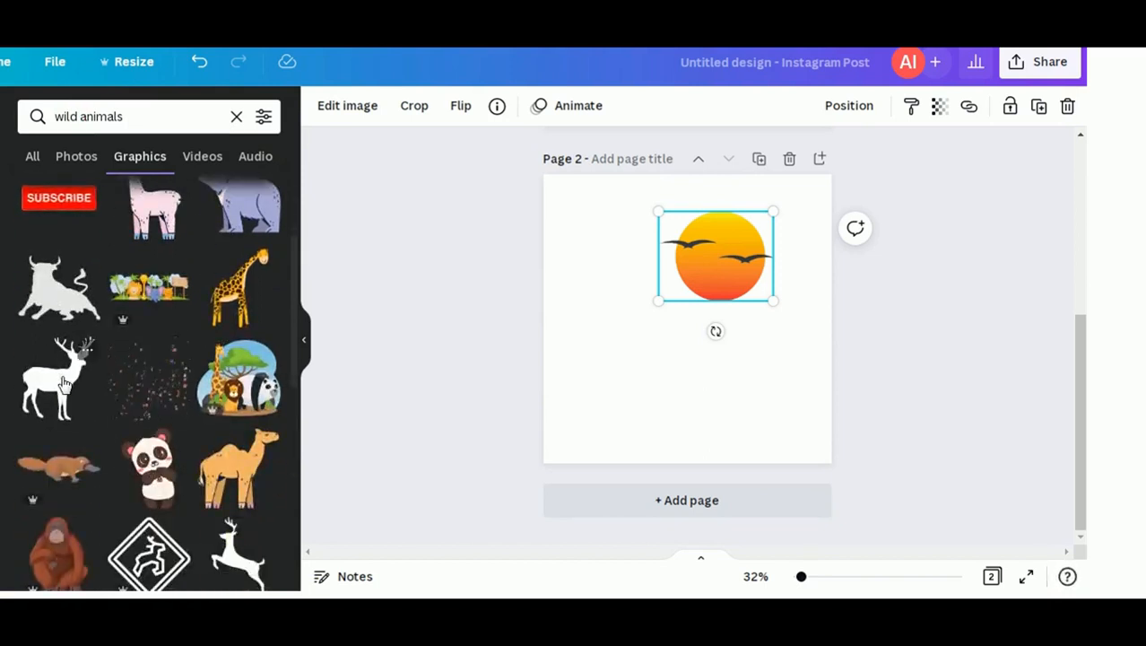
pyautogui.click(94, 363)
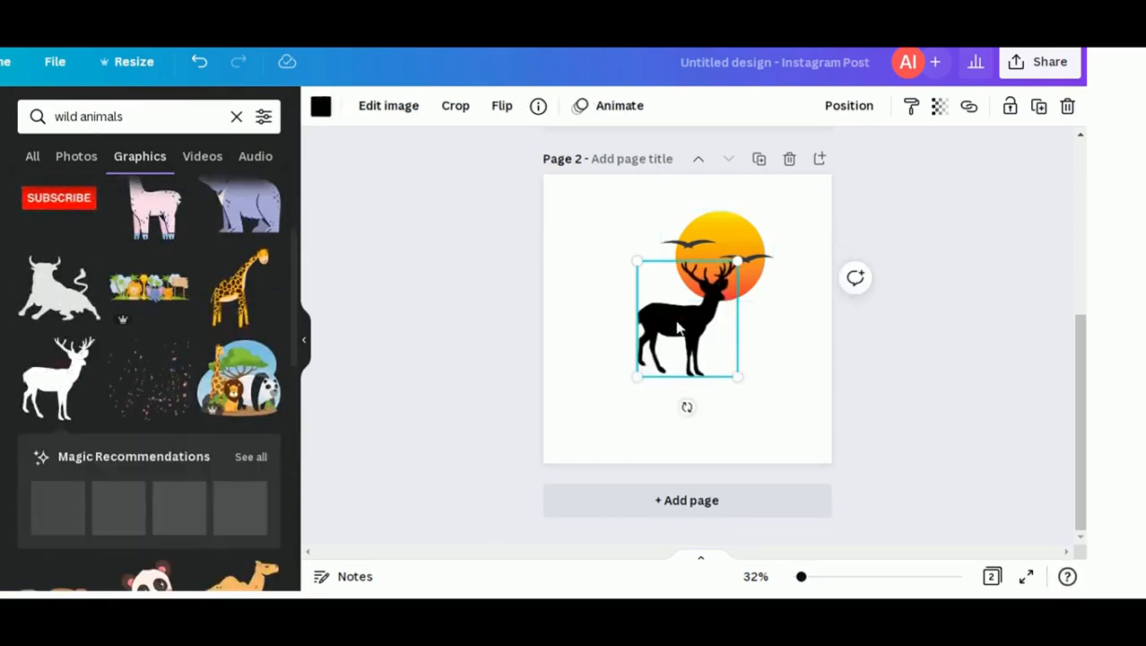
pyautogui.moveTo(670, 325); pyautogui.dragTo(606, 367)
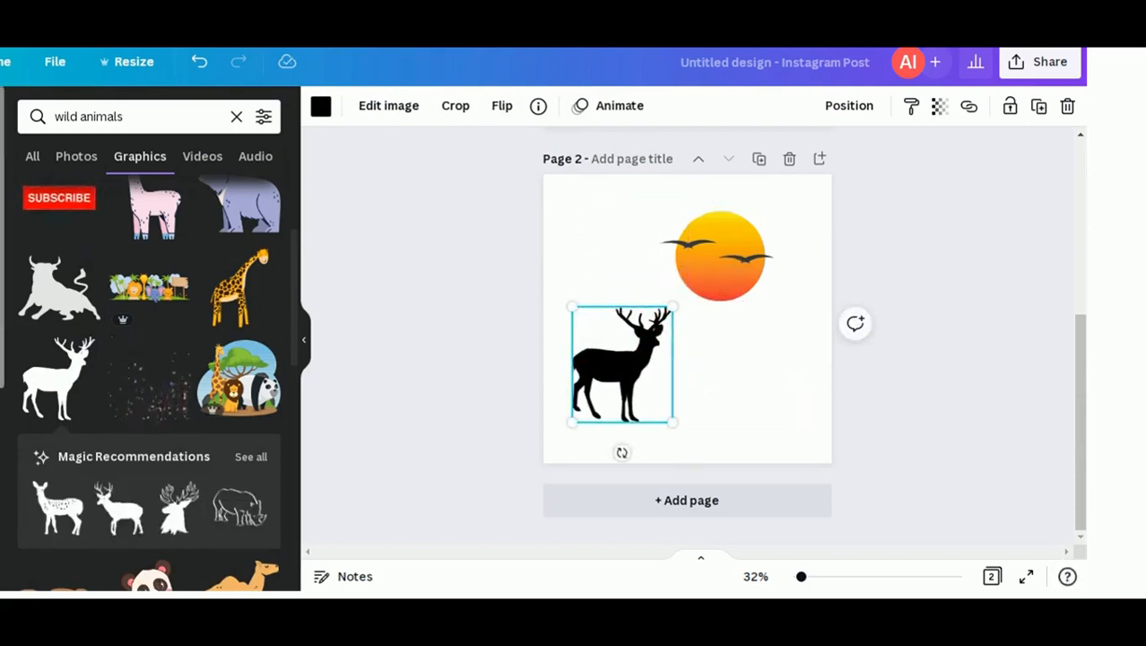
# Search for orange gradient and fill page 2's background with a yellow-orange gradient image from the results
pyautogui.click(2, 171)
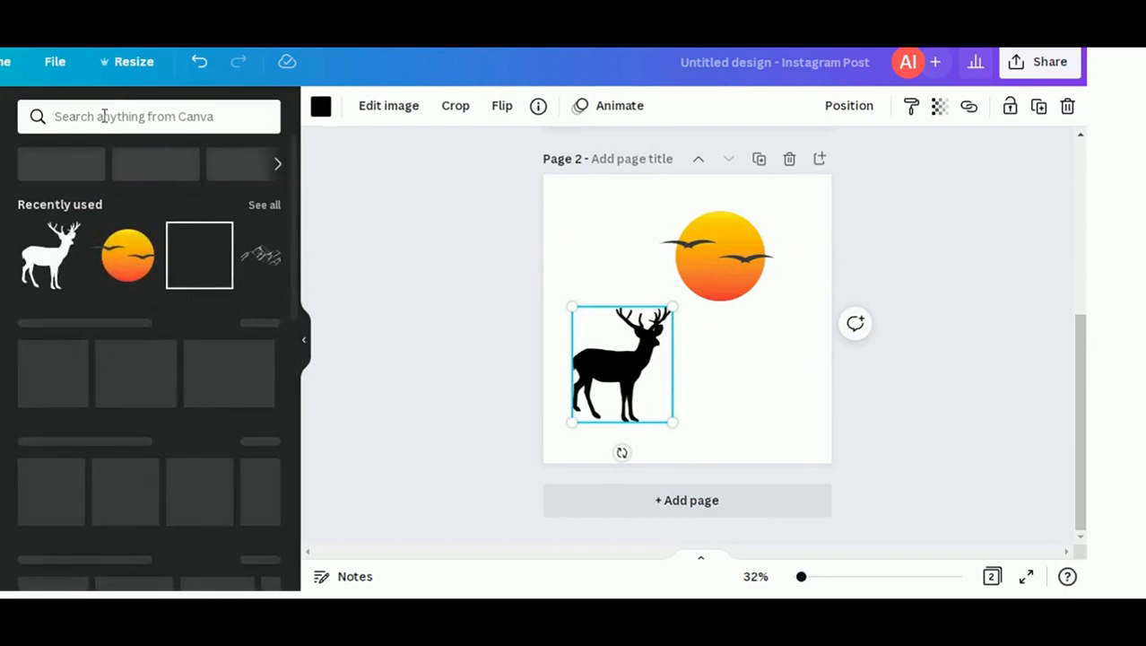
pyautogui.click(104, 116)
pyautogui.write('o')
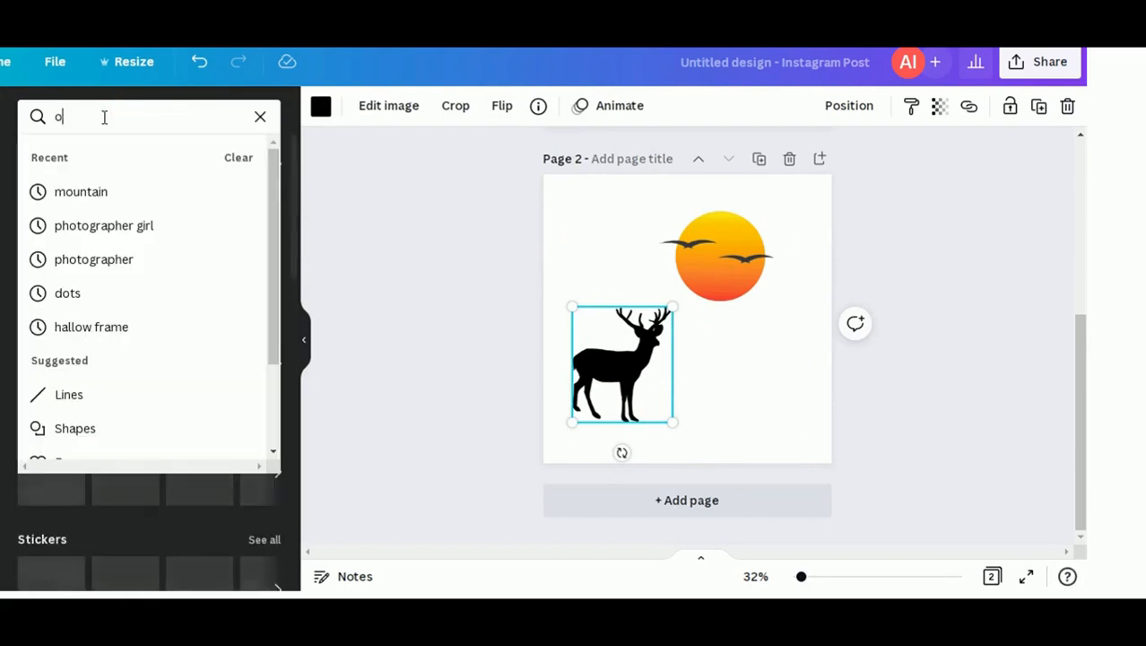
pyautogui.write('range ')
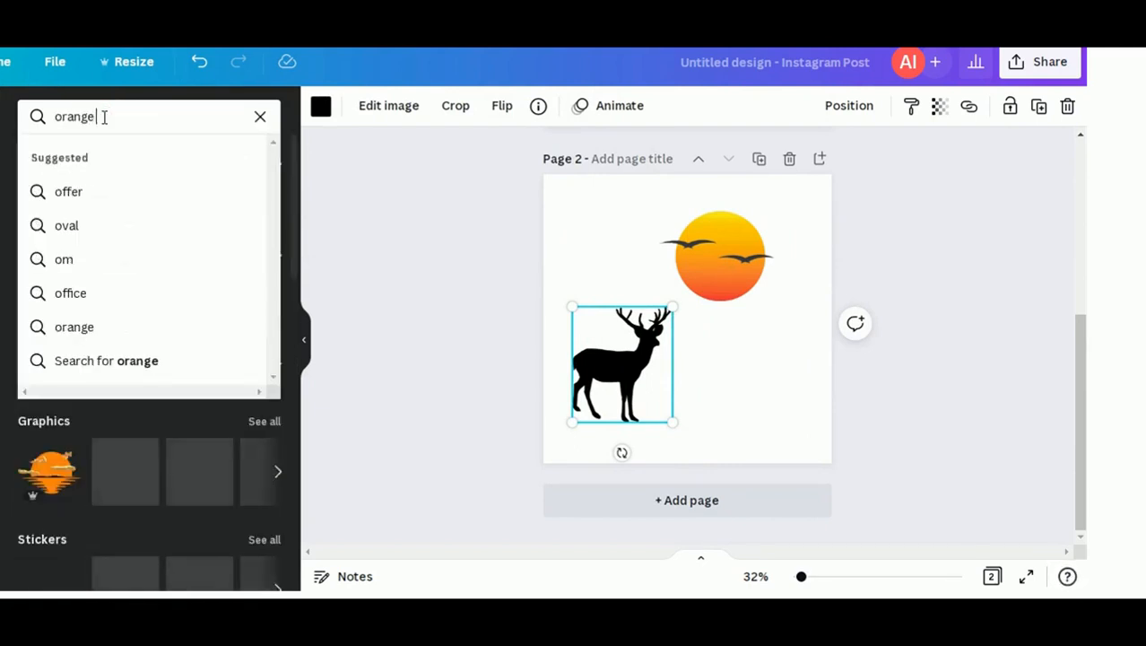
pyautogui.write('gr')
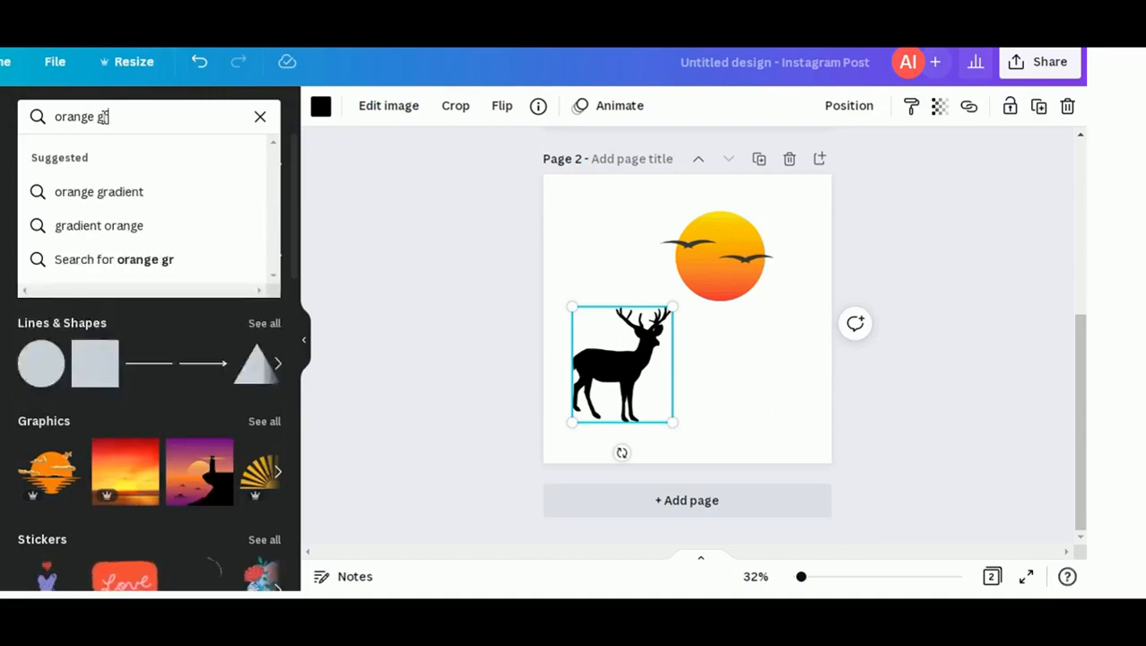
pyautogui.press('Down')
pyautogui.press('Return')
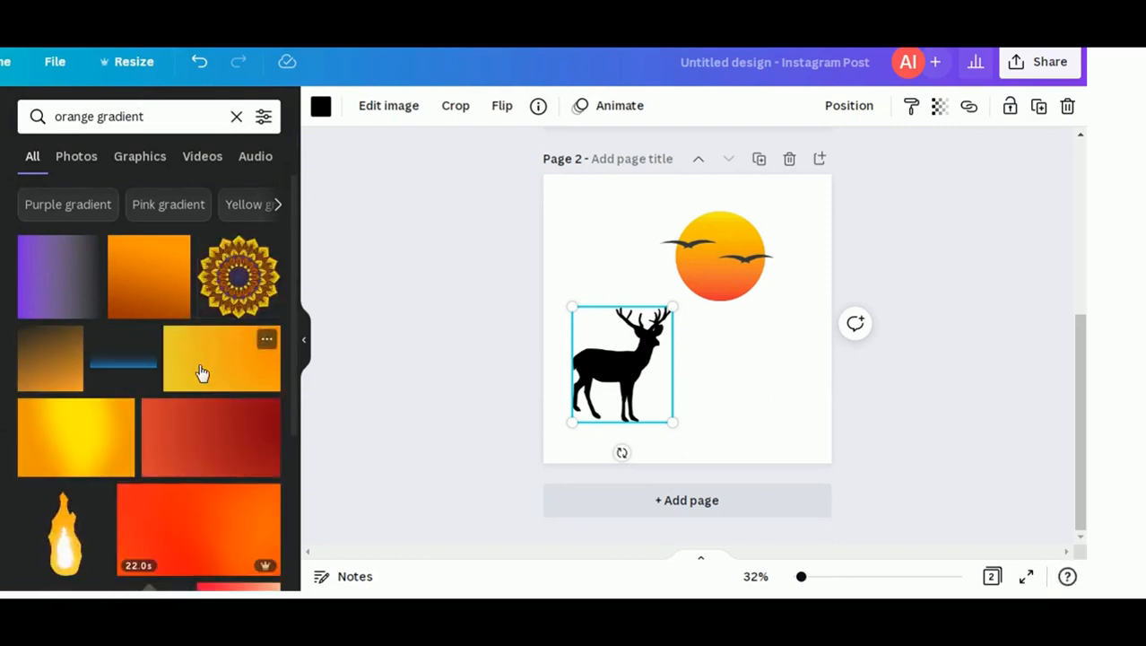
pyautogui.moveTo(202, 372); pyautogui.dragTo(553, 328)
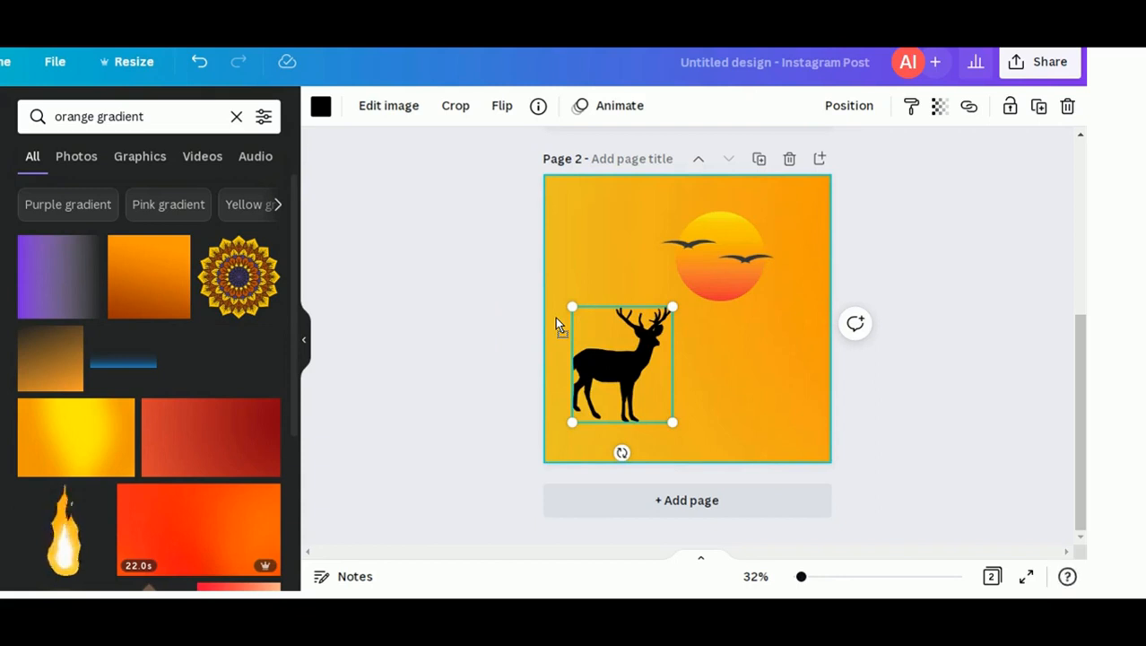
pyautogui.moveTo(550, 319); pyautogui.dragTo(565, 297)
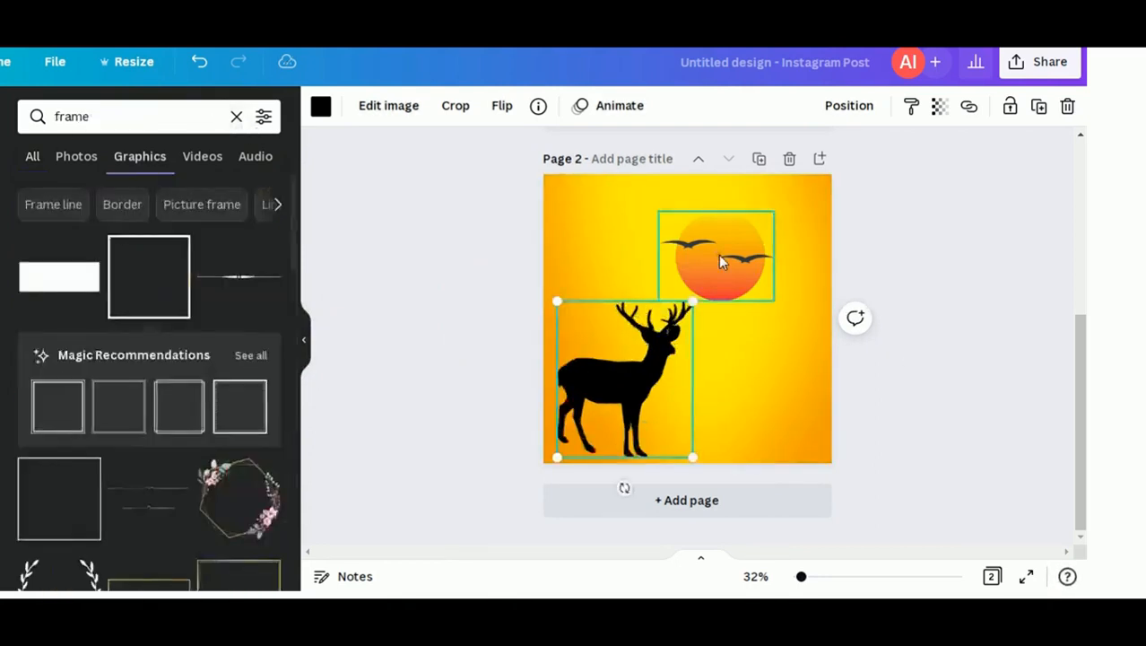
# Shrink the sun with birds and move it up to page 2's upper right area
pyautogui.click(718, 254)
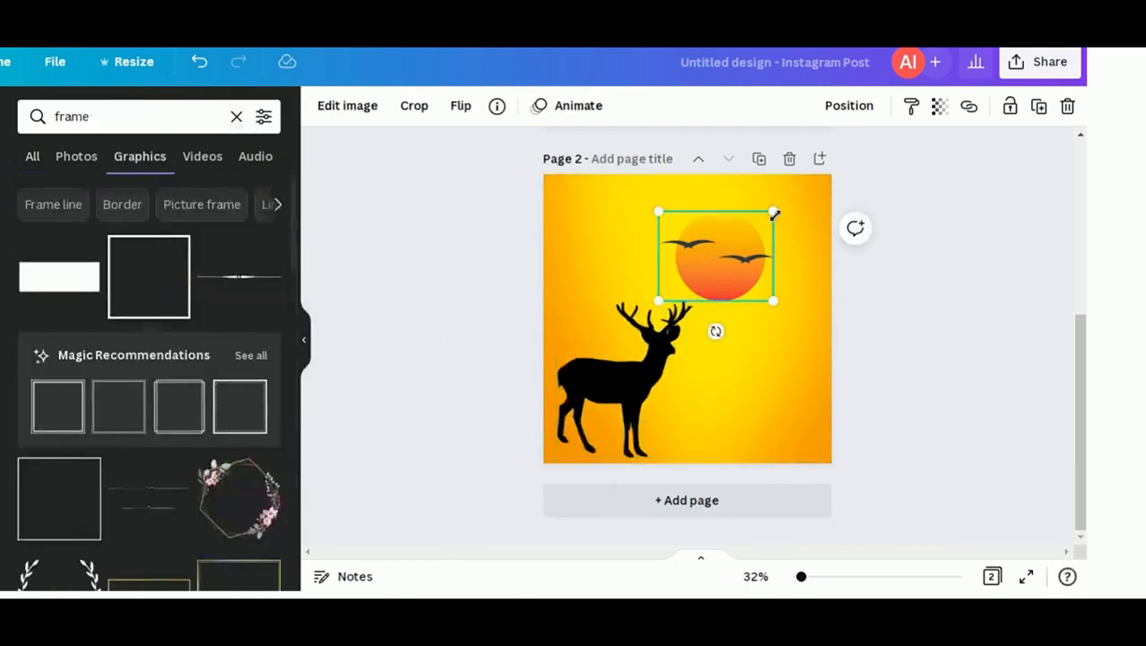
pyautogui.moveTo(760, 224); pyautogui.dragTo(743, 239)
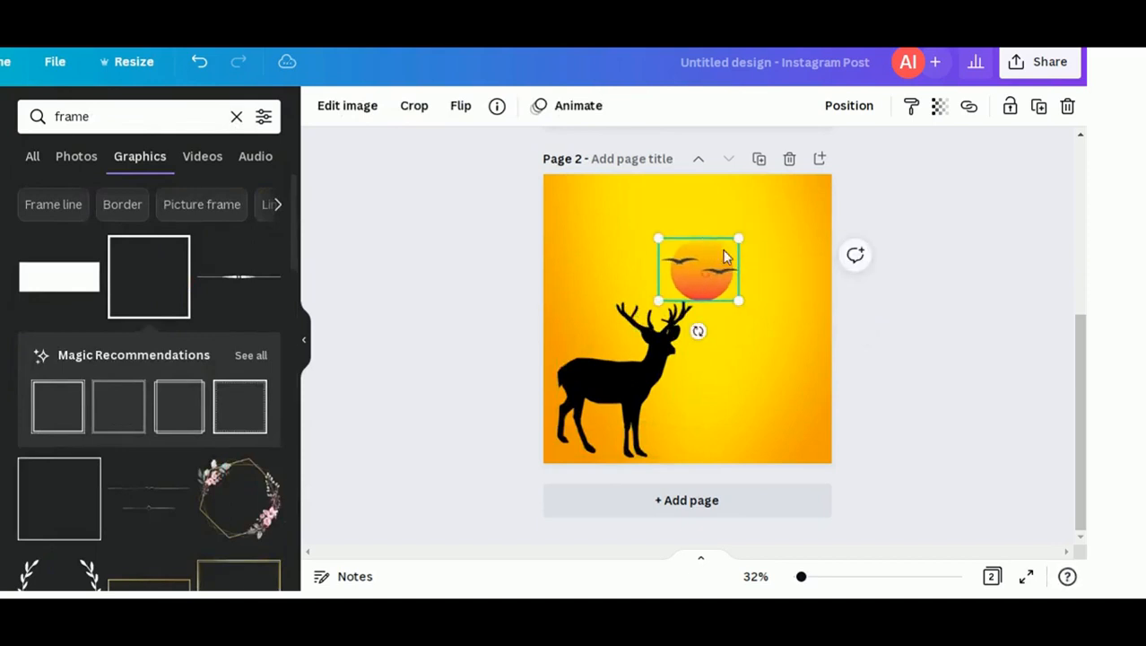
pyautogui.moveTo(705, 274); pyautogui.dragTo(748, 218)
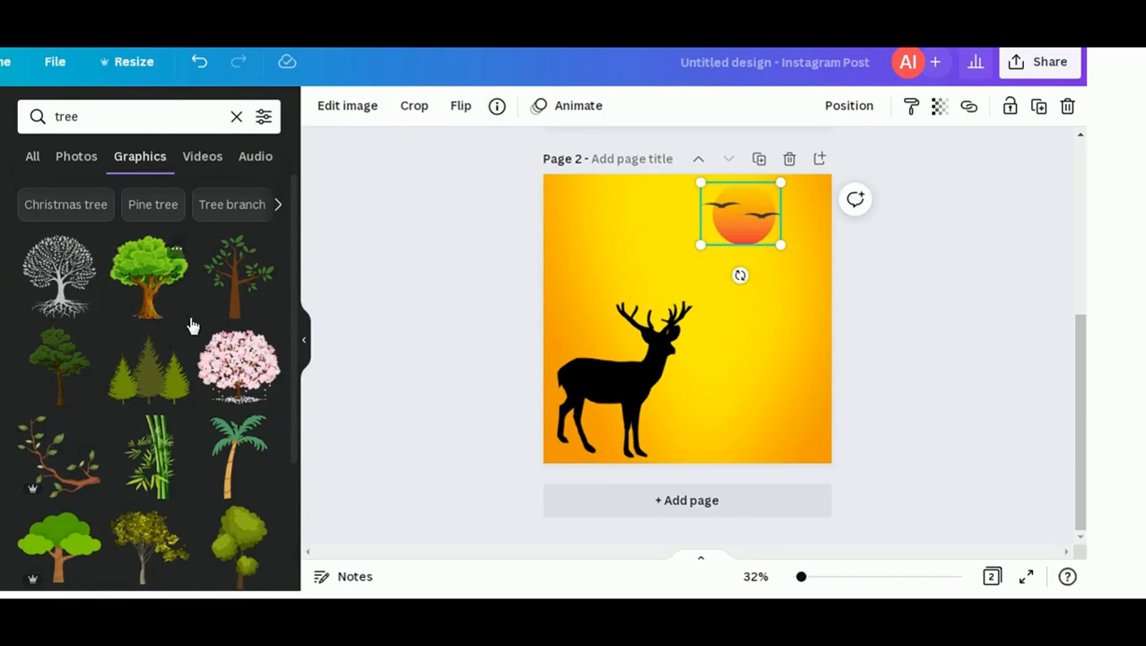
# Search for tree, add the green broad-crowned tree, enlarge it and stand it along page 2's right edge
pyautogui.click(114, 365)
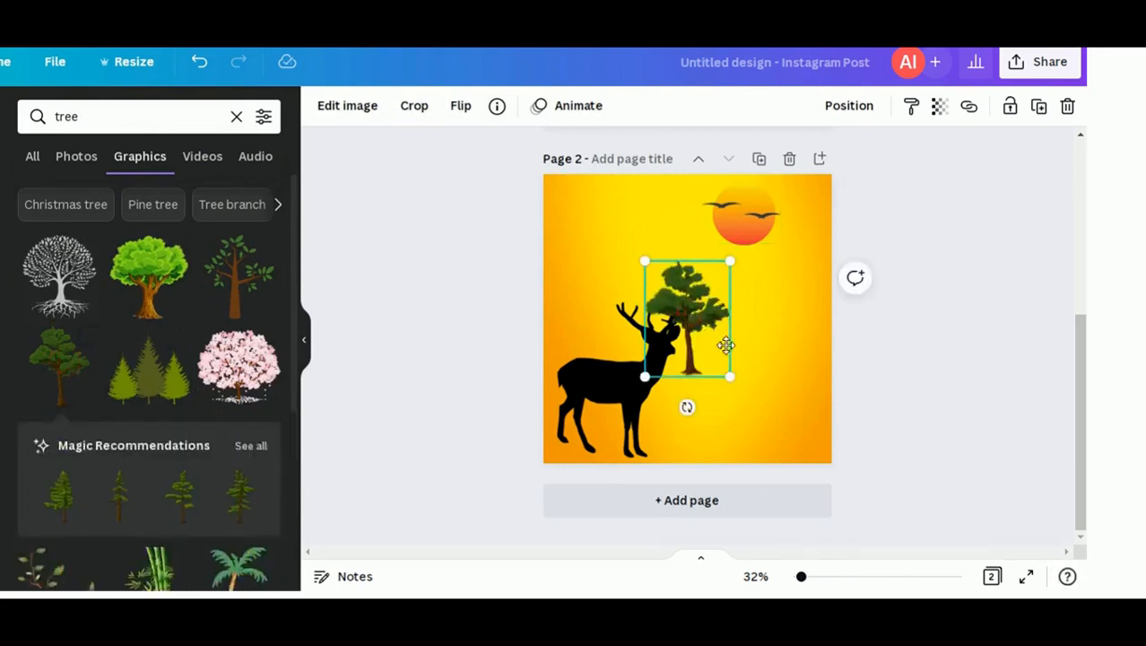
pyautogui.moveTo(725, 345); pyautogui.dragTo(789, 401)
pyautogui.moveTo(760, 349); pyautogui.dragTo(669, 223)
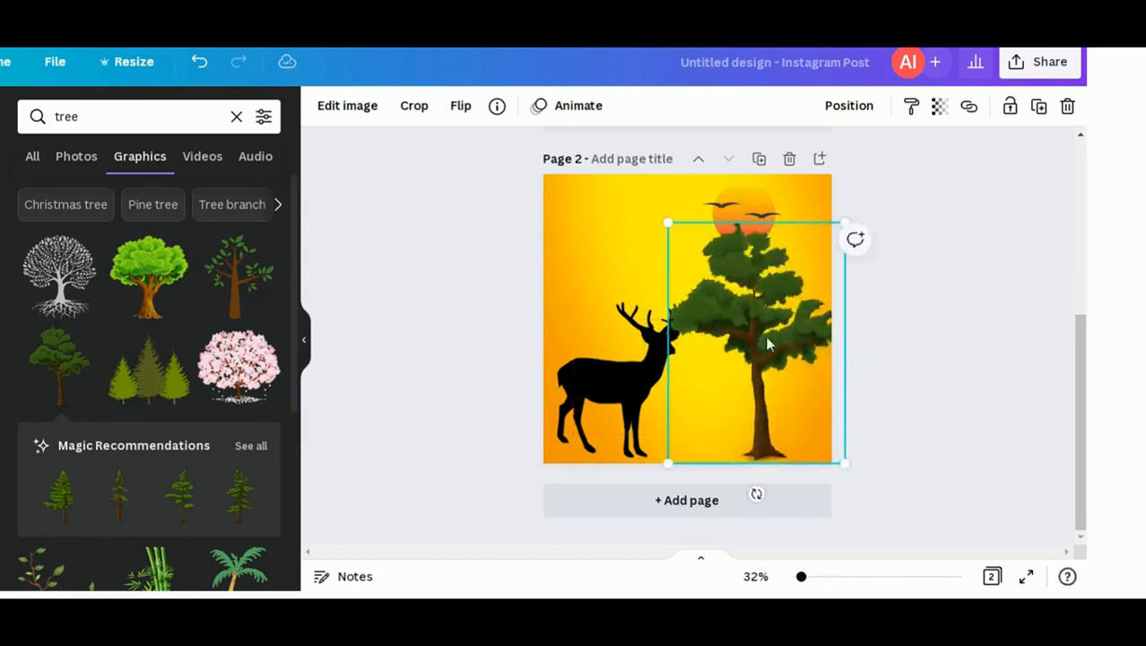
pyautogui.moveTo(793, 350); pyautogui.dragTo(776, 342)
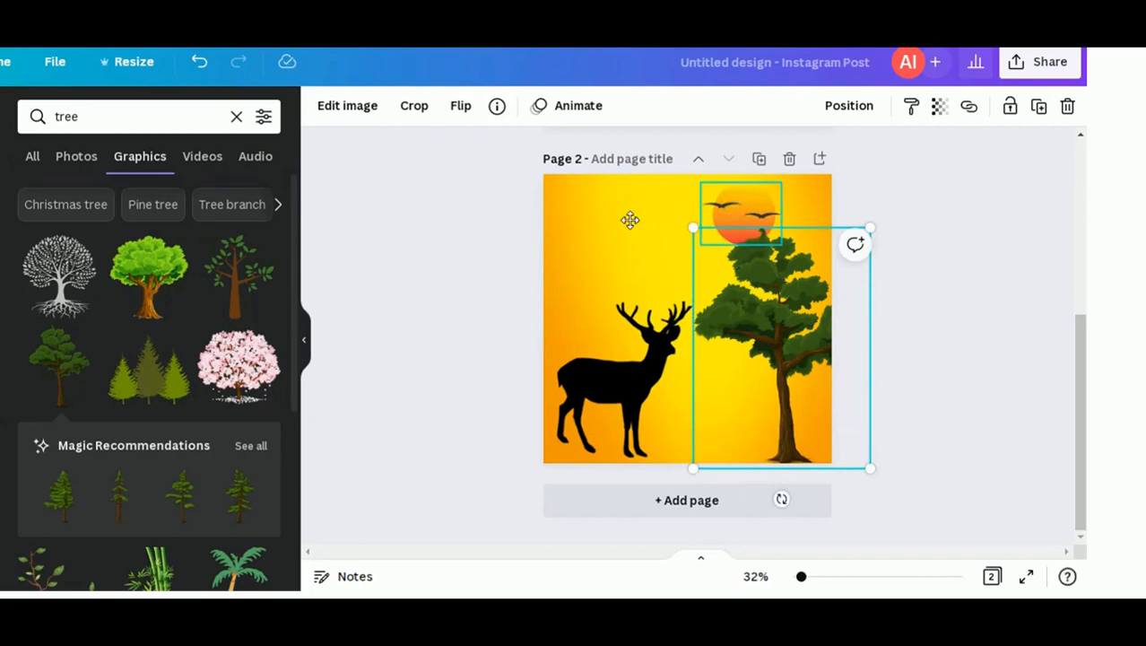
# Move the sun to the upper middle of page 2, and place a smaller deer near the bottom centre
pyautogui.moveTo(740, 214); pyautogui.dragTo(640, 215)
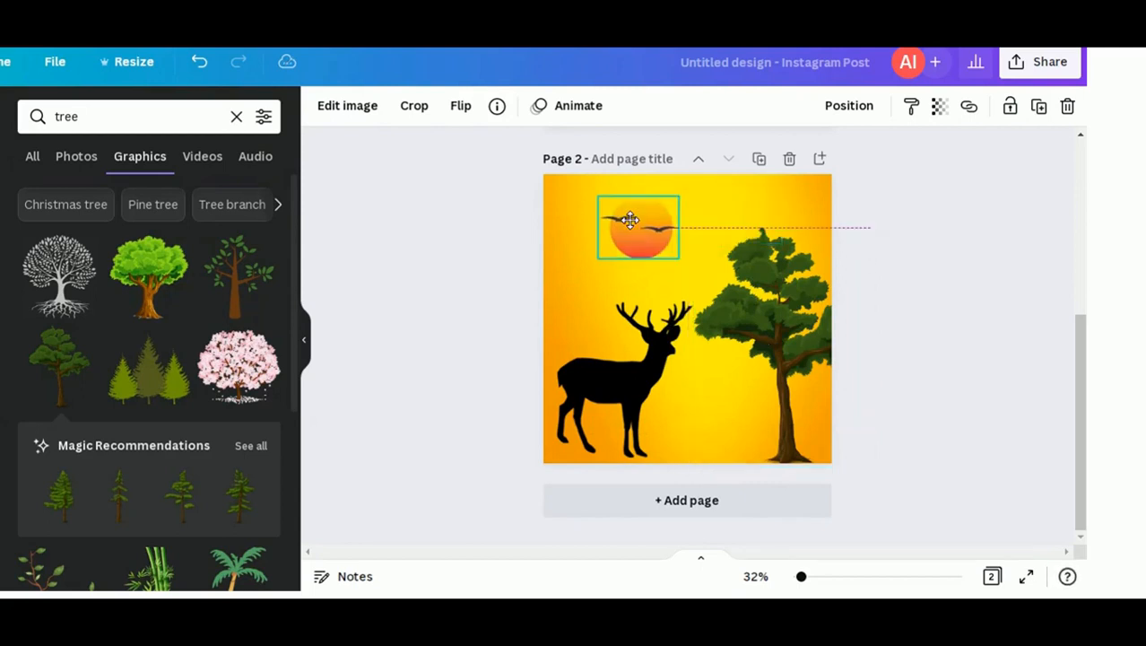
pyautogui.click(659, 356)
pyautogui.moveTo(688, 307); pyautogui.dragTo(669, 329)
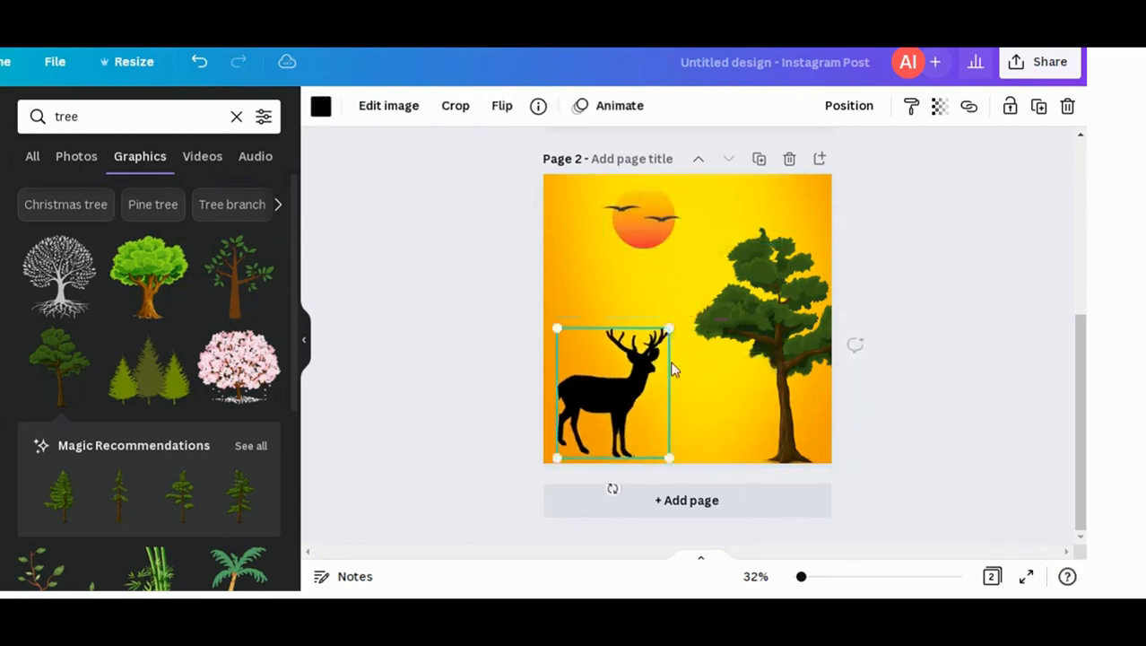
pyautogui.moveTo(626, 382); pyautogui.dragTo(656, 411)
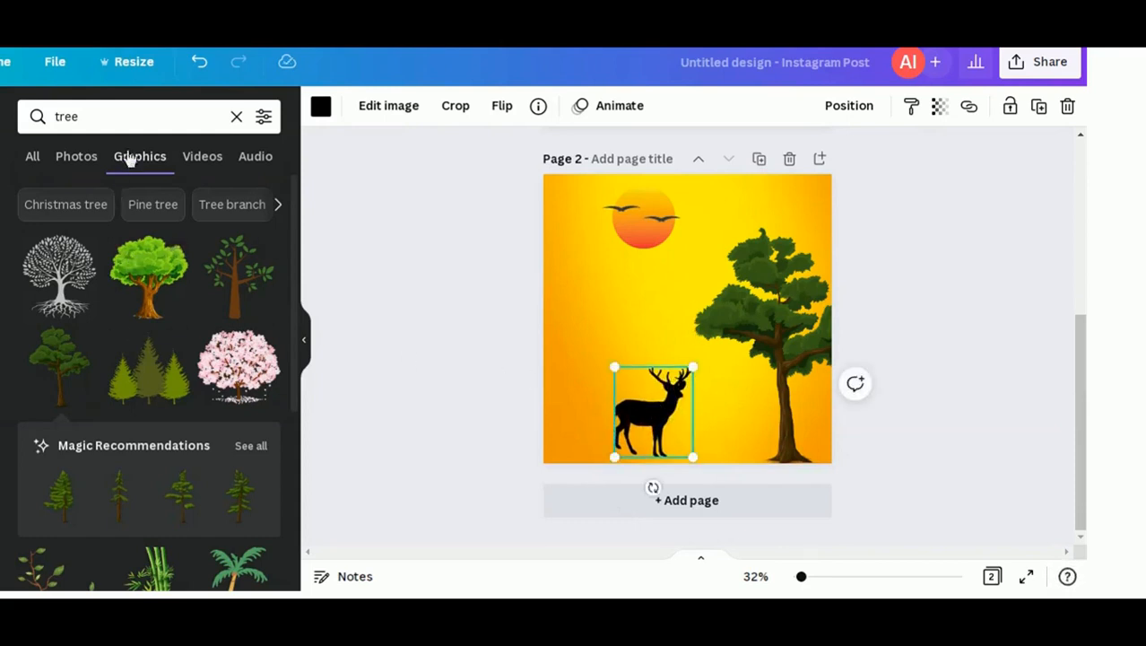
# Search for grass and place the dark green grass strip with tall cattails in page 2's lower left corner
pyautogui.click(111, 121)
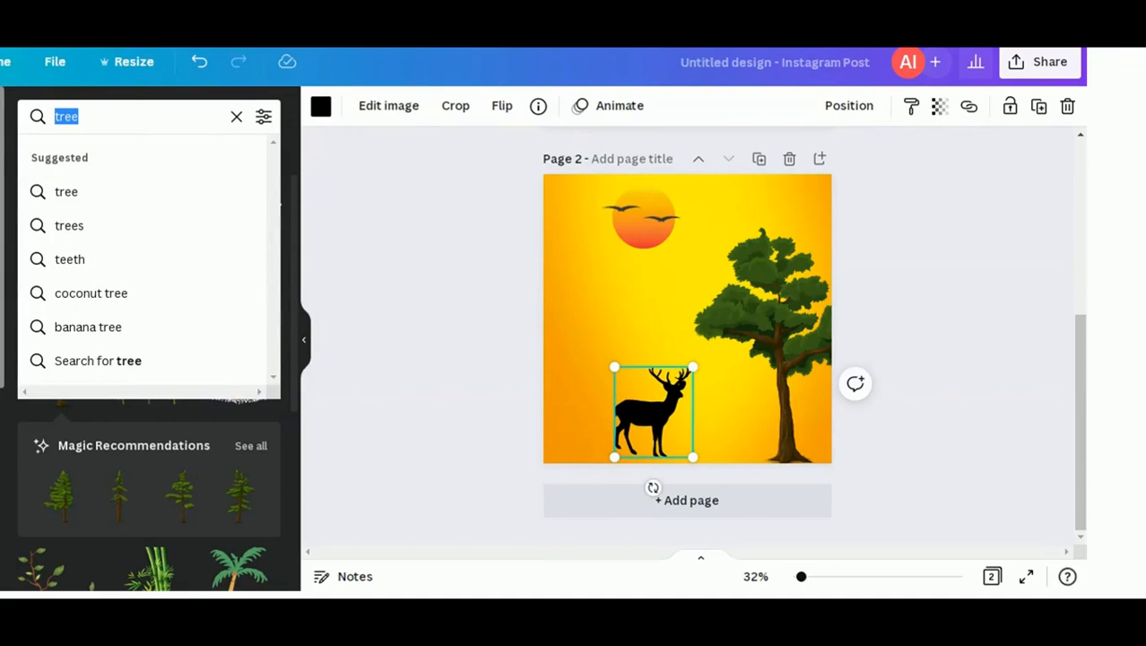
pyautogui.write('gra')
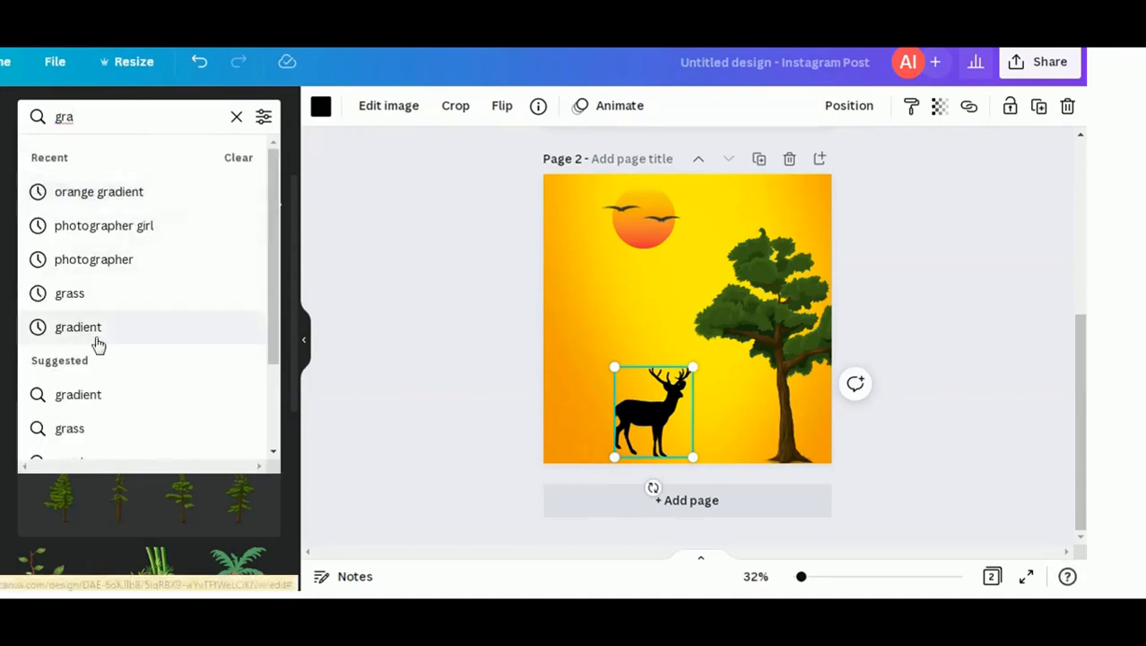
pyautogui.click(95, 305)
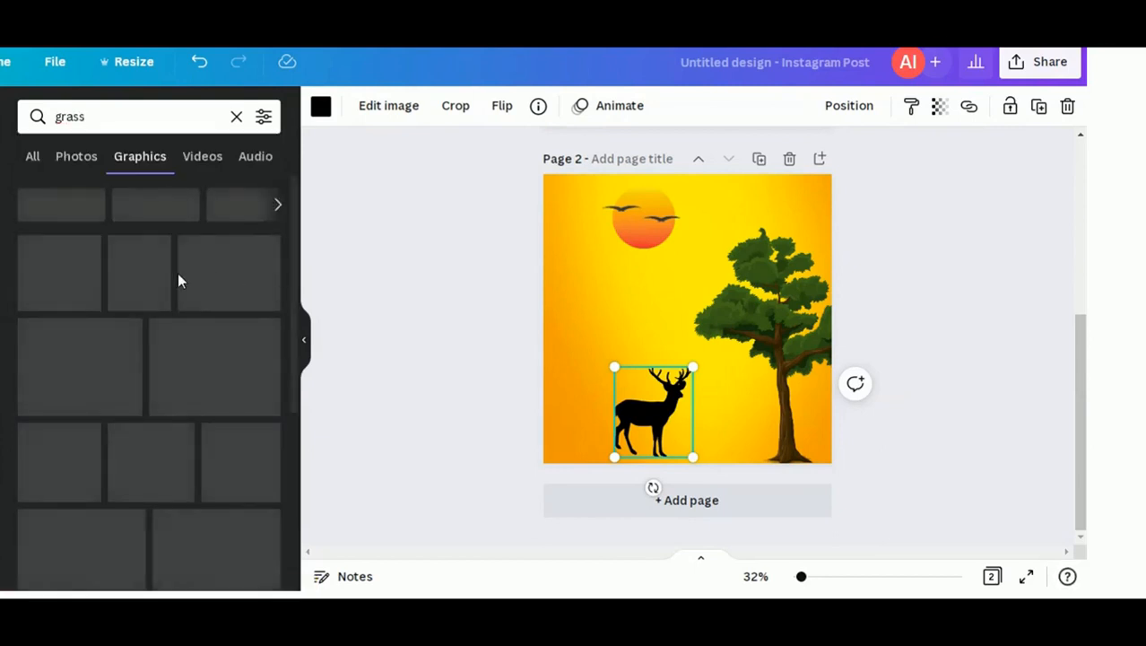
pyautogui.scroll(-1, 189, 402)
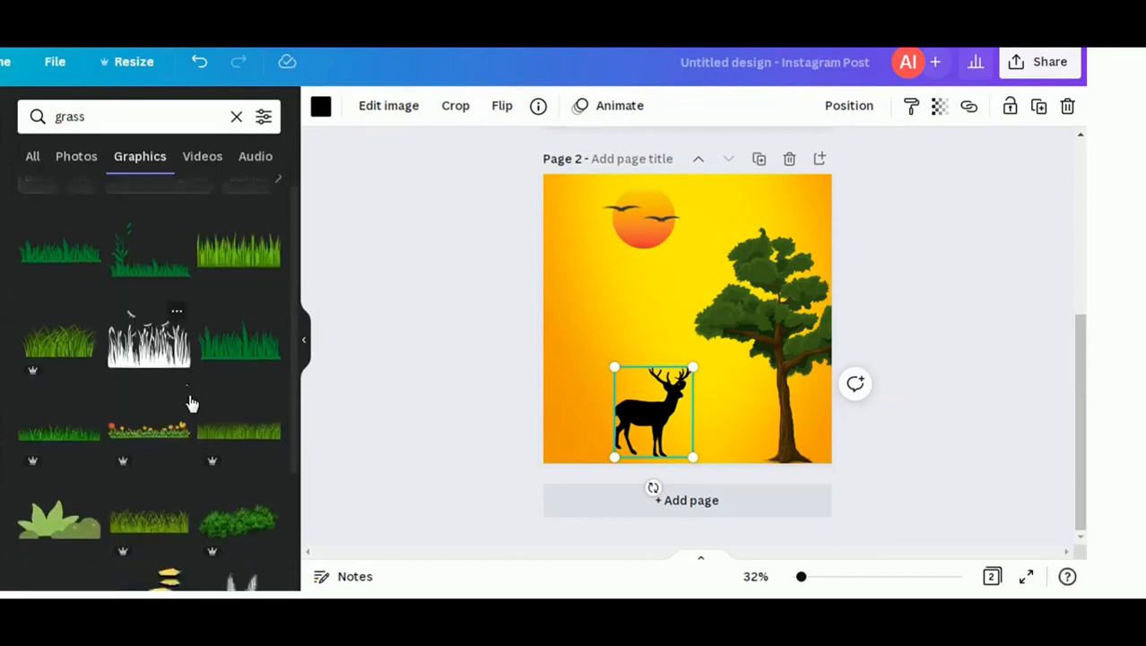
pyautogui.scroll(-3, 189, 401)
pyautogui.scroll(-5, 214, 347)
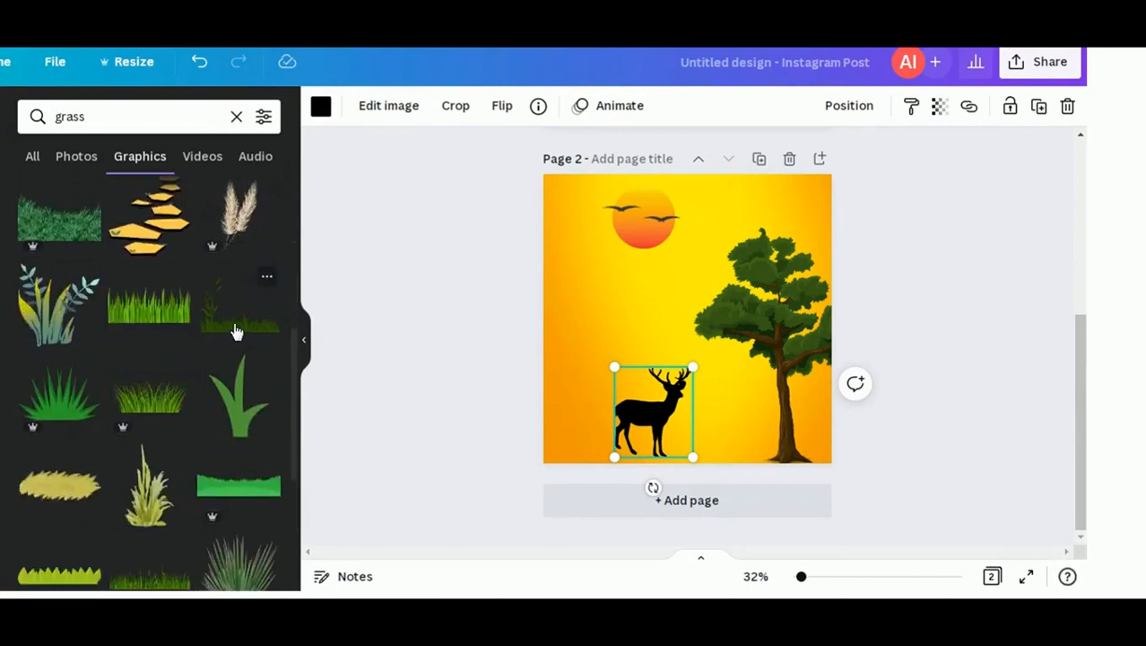
pyautogui.click(235, 331)
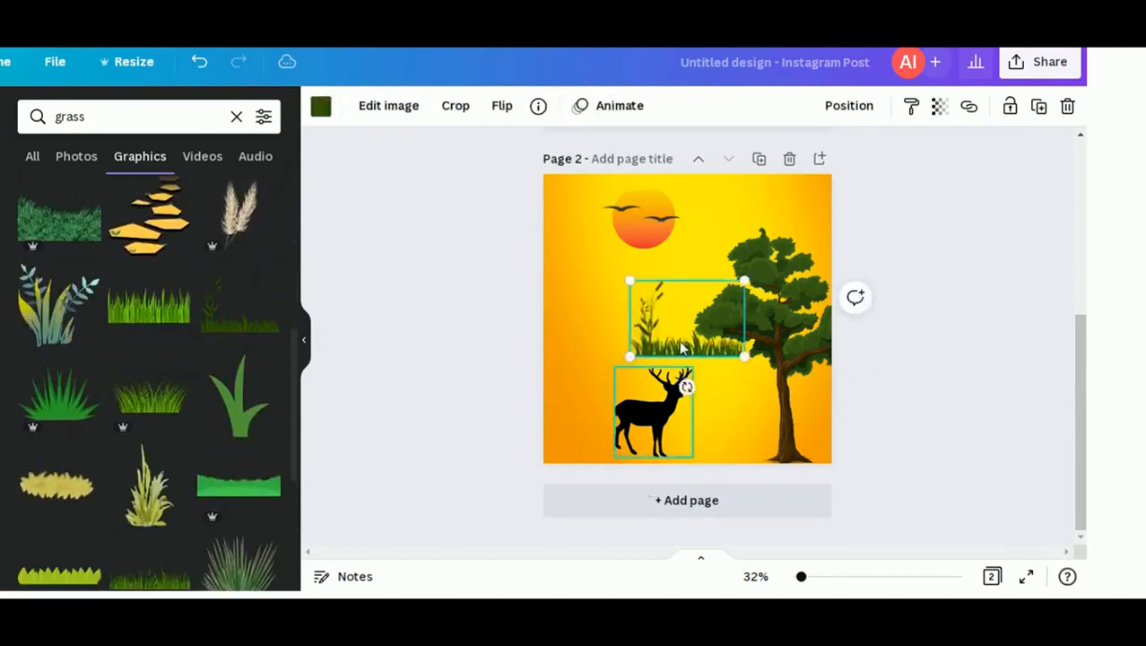
pyautogui.moveTo(670, 346); pyautogui.dragTo(582, 449)
pyautogui.click(954, 361)
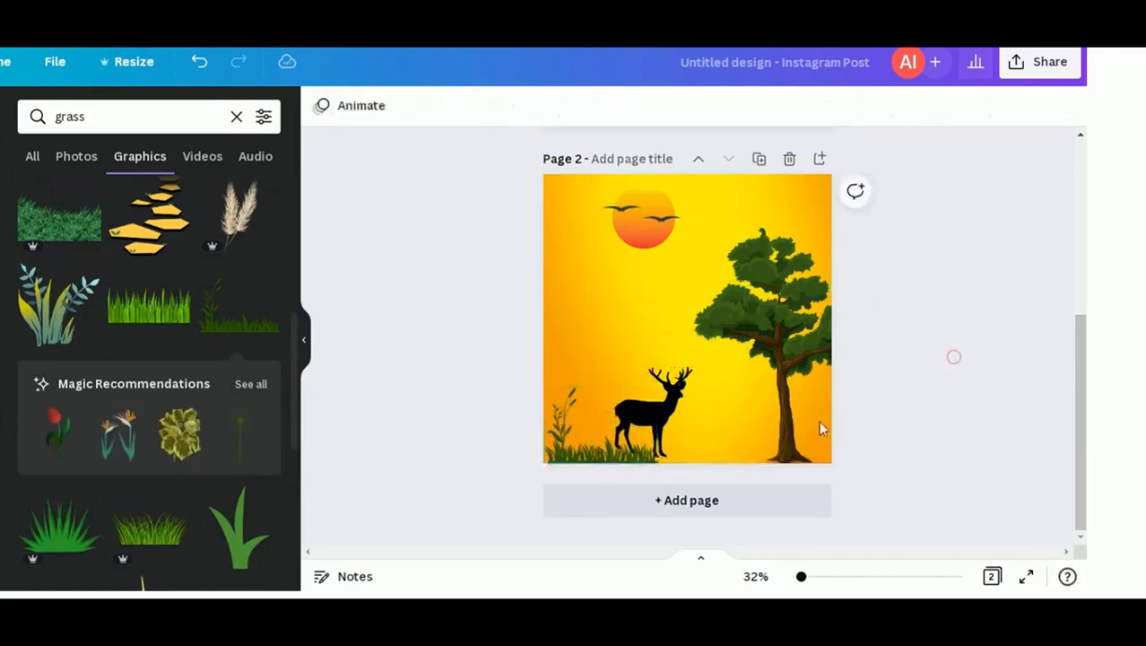
# Add a long-bladed grass clump, shrink it, and place it and a copy along the bottom edge beside the deer
pyautogui.scroll(-3, 210, 394)
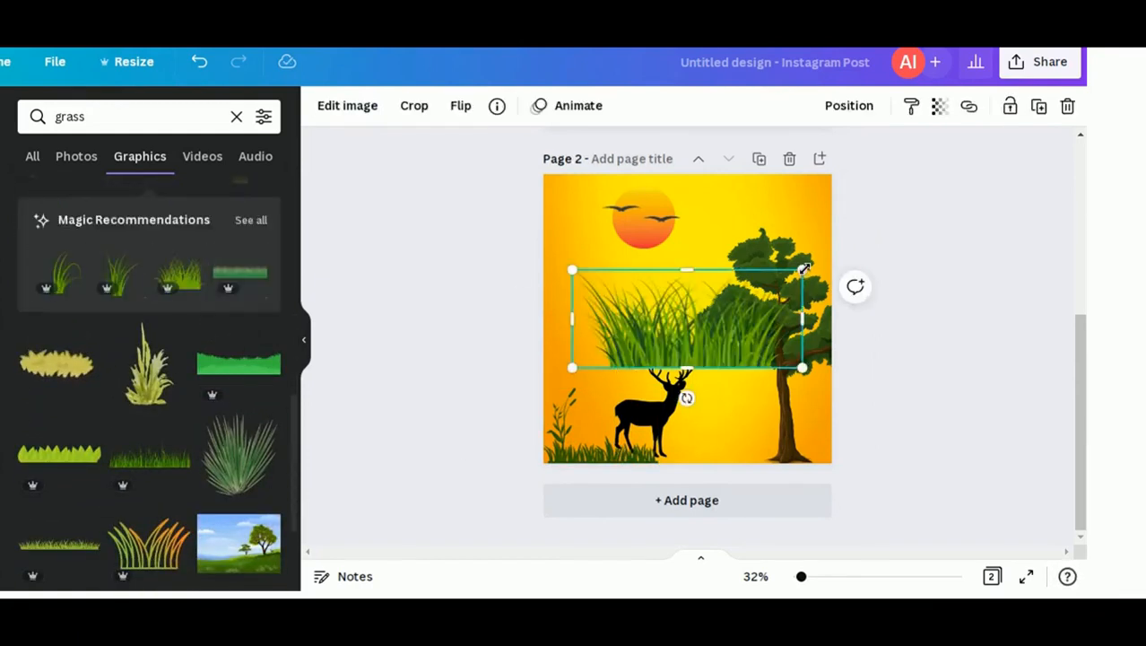
pyautogui.moveTo(808, 289); pyautogui.dragTo(668, 448)
pyautogui.moveTo(681, 443); pyautogui.dragTo(682, 444)
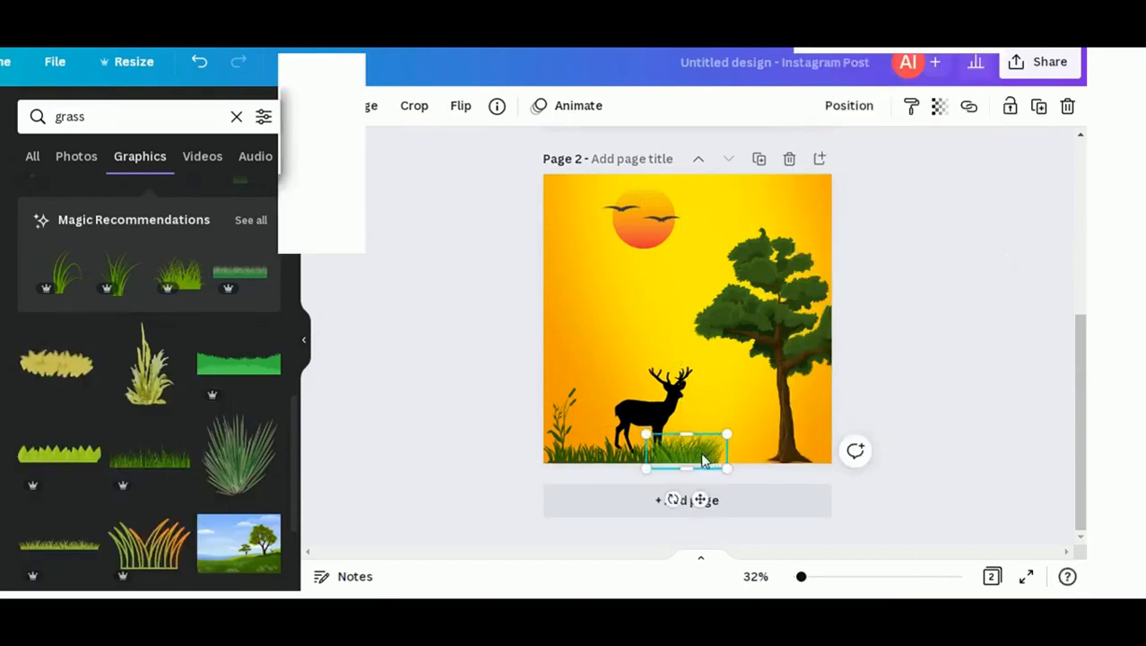
pyautogui.moveTo(722, 439); pyautogui.dragTo(746, 445)
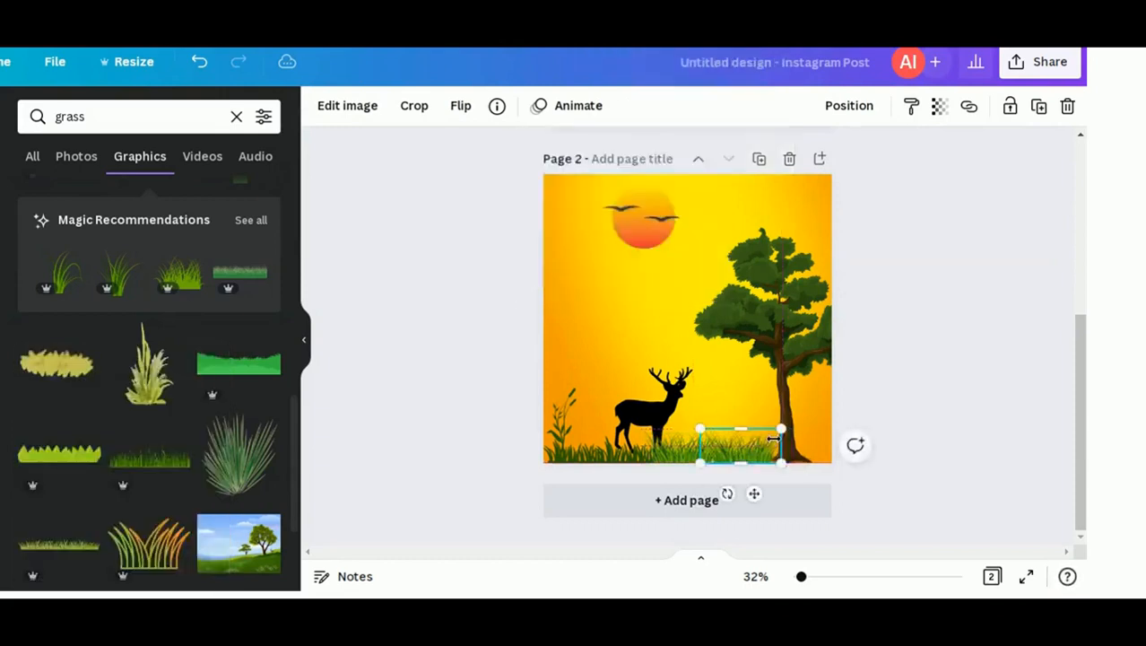
# Duplicate the grass clump again and place the copy over the tree's base at the lower right corner
pyautogui.click(688, 447)
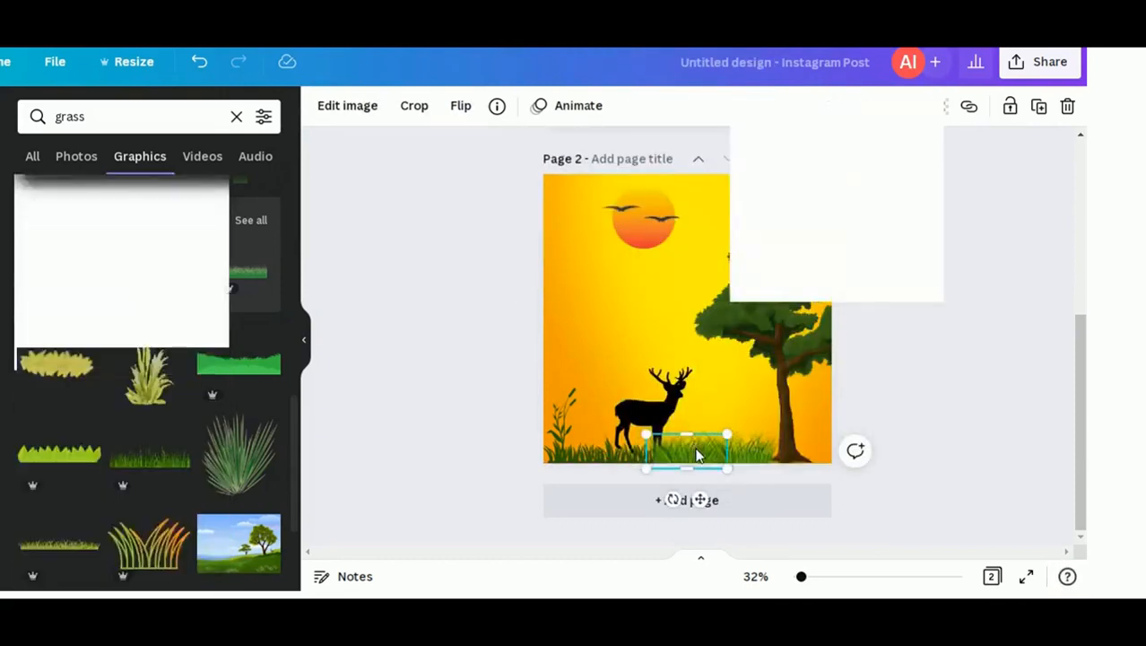
pyautogui.moveTo(778, 443); pyautogui.dragTo(846, 447)
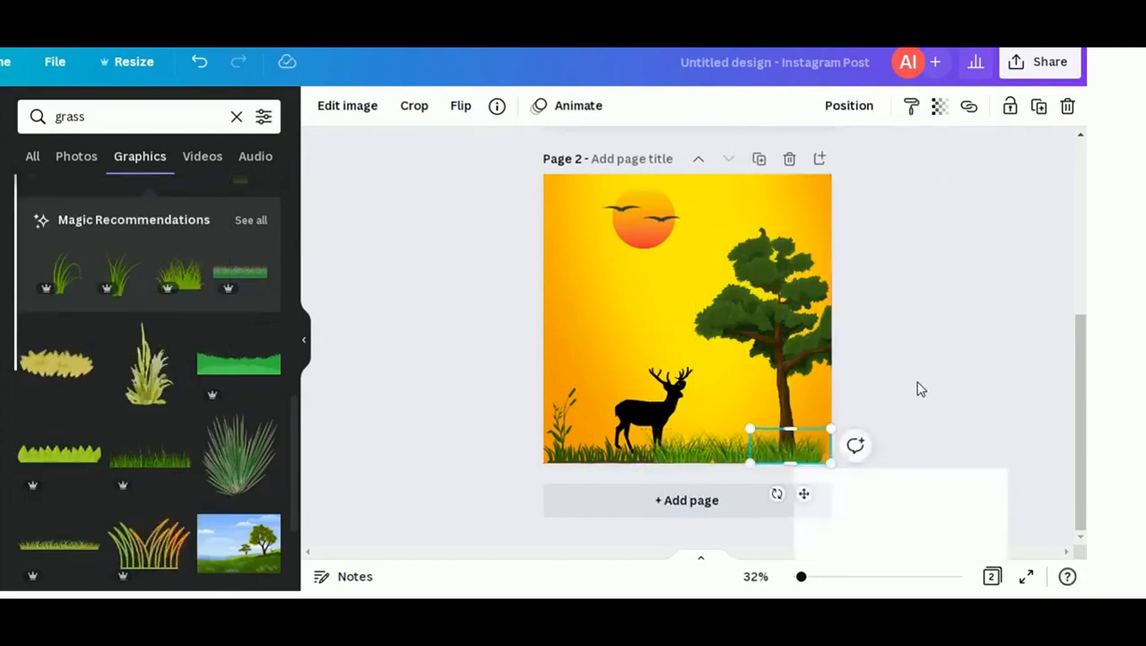
pyautogui.click(920, 387)
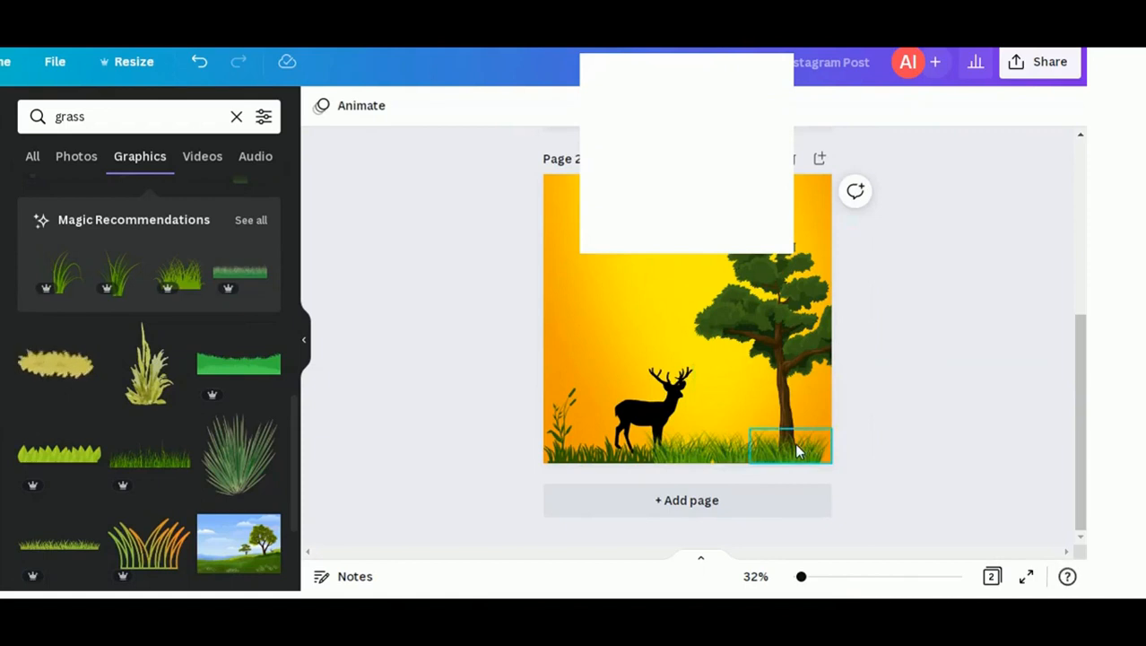
pyautogui.moveTo(794, 448); pyautogui.dragTo(810, 445)
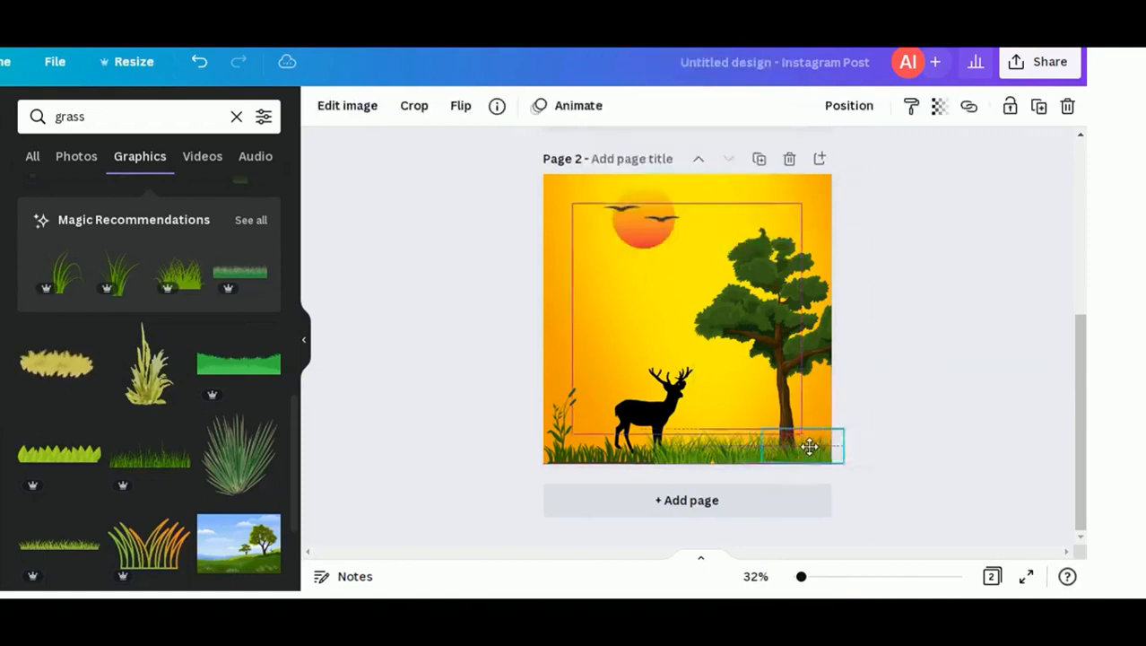
pyautogui.click(902, 387)
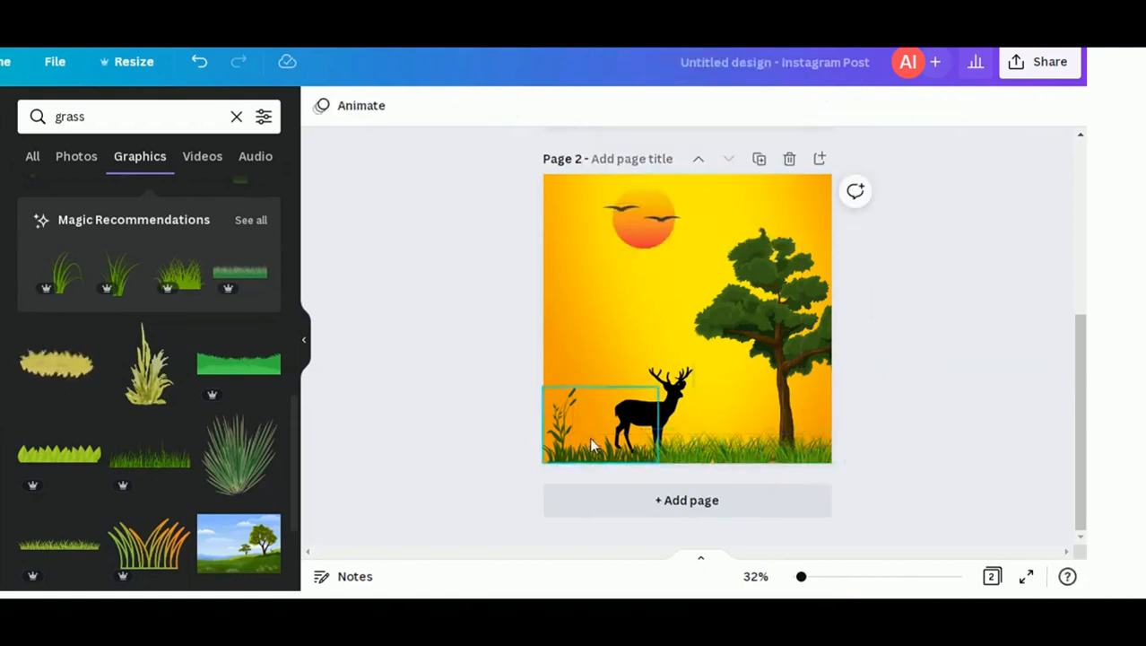
# Enlarge the cattail grass slightly so it extends past page 2's left edge
pyautogui.click(589, 441)
pyautogui.moveTo(541, 385); pyautogui.dragTo(529, 378)
pyautogui.click(919, 400)
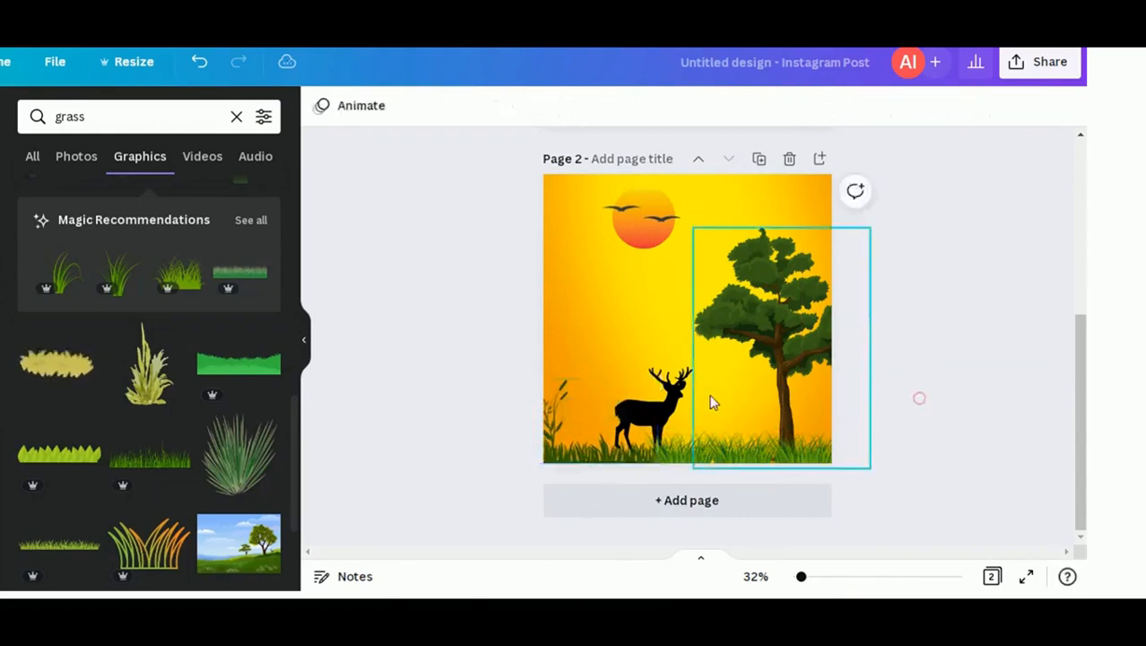
# Enlarge the tree slightly toward the upper left of page 2
pyautogui.click(644, 413)
pyautogui.click(793, 337)
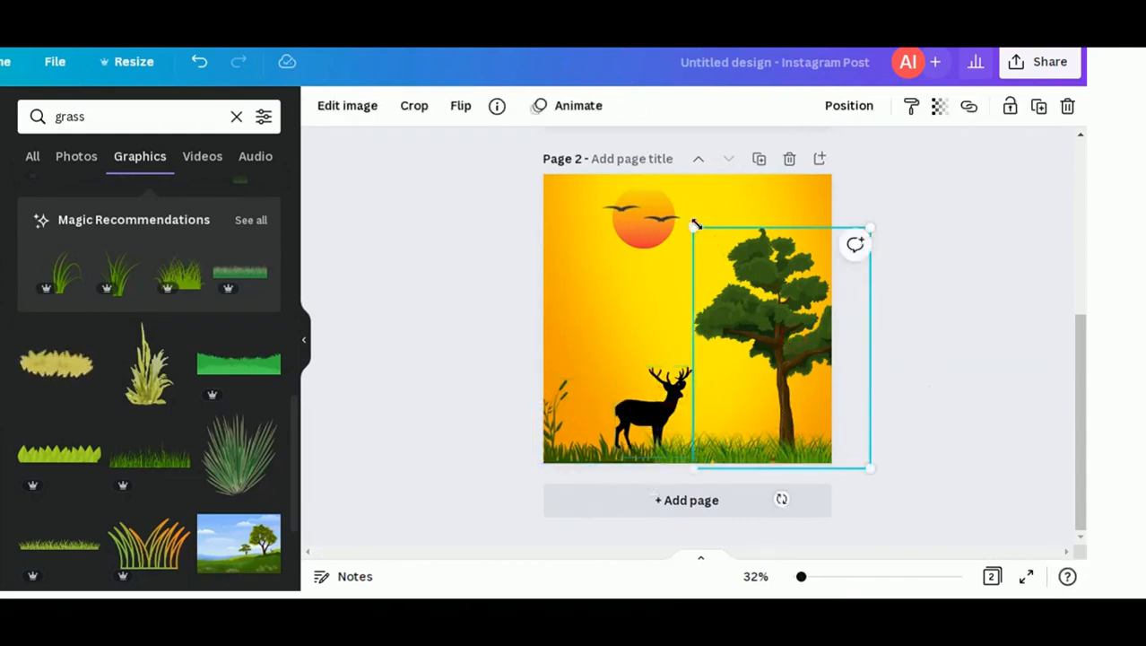
pyautogui.moveTo(691, 226); pyautogui.dragTo(671, 196)
pyautogui.click(946, 357)
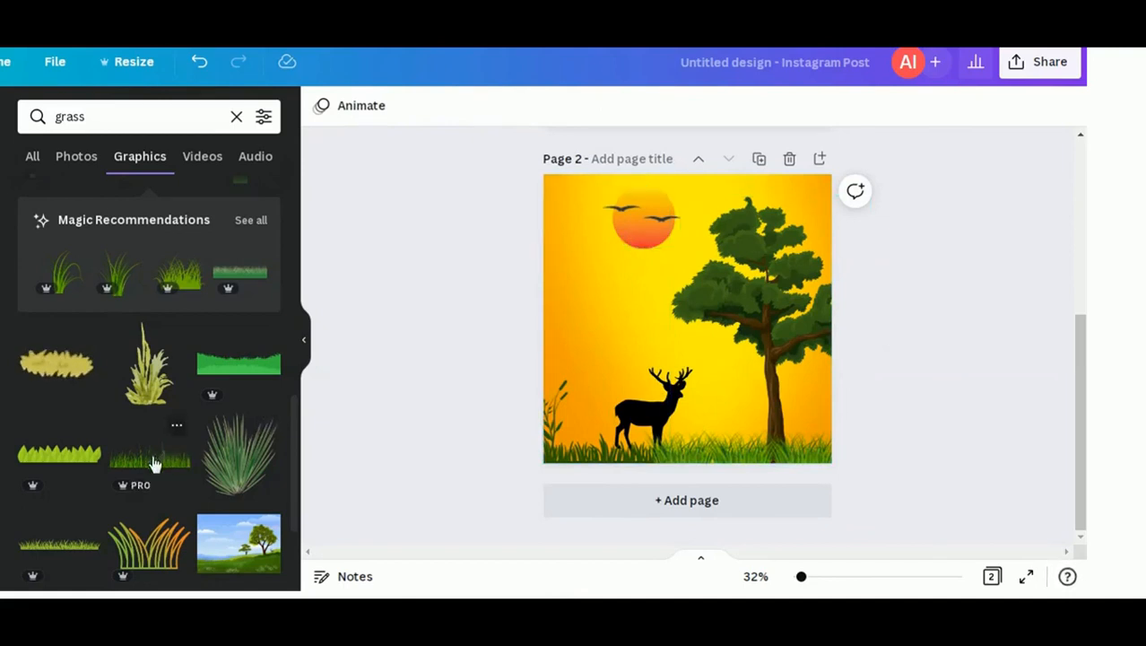
# Clear the grass search, add the recently used black square frame, and enlarge it to border all of page 2
pyautogui.scroll(-2, 153, 466)
pyautogui.scroll(-2, 153, 465)
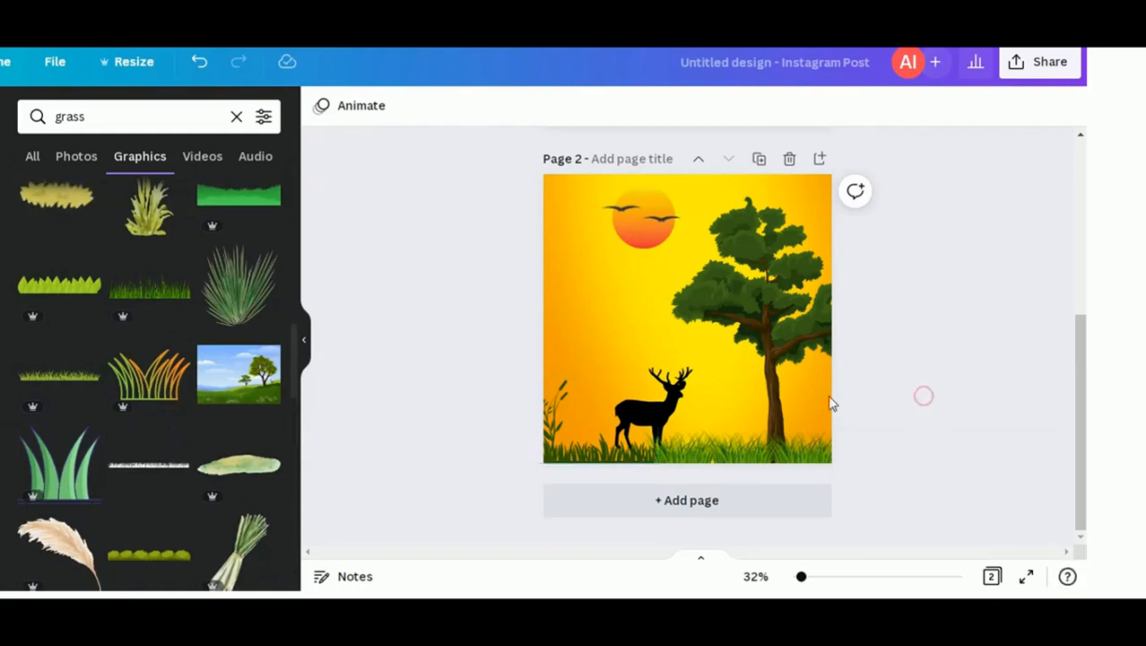
pyautogui.click(236, 118)
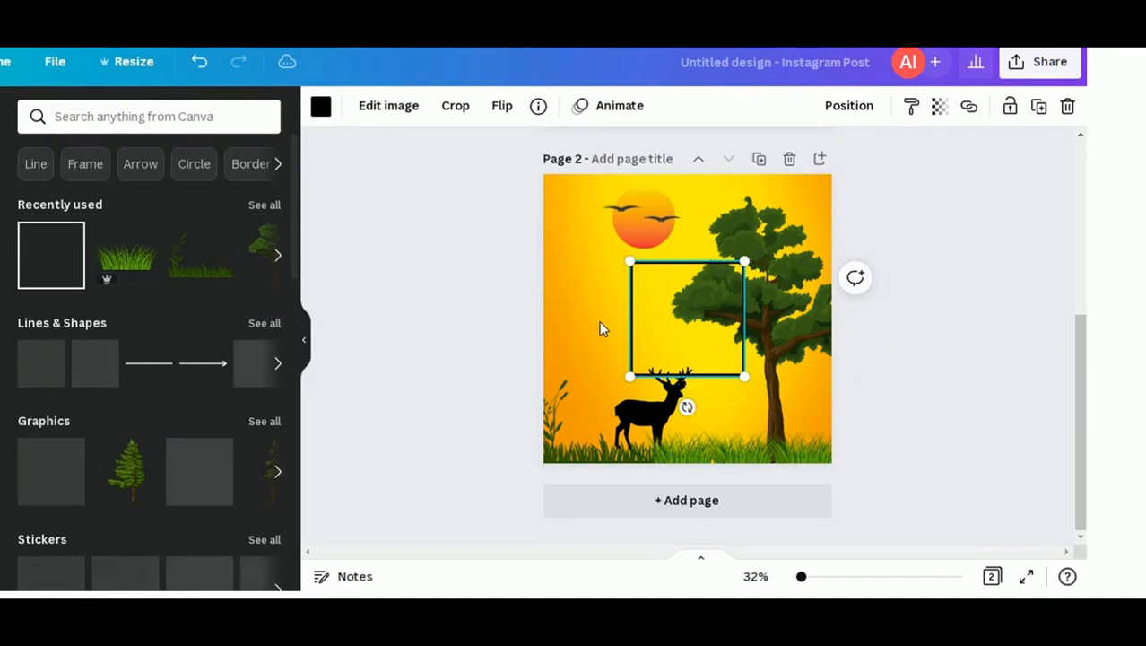
pyautogui.press('Tab')
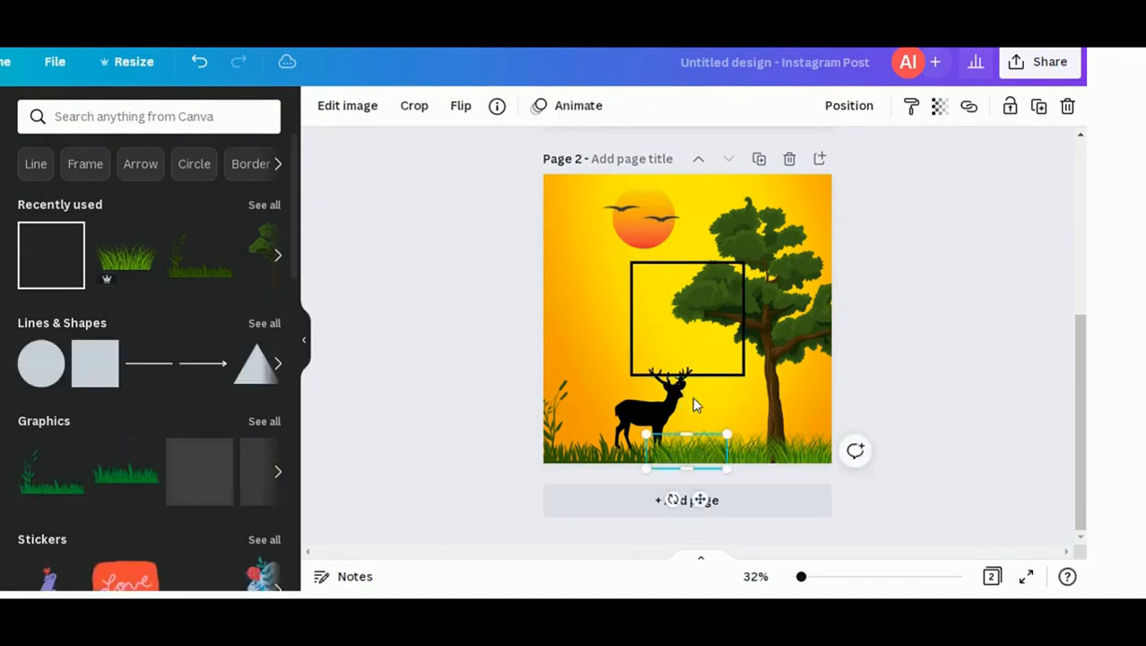
pyautogui.press('Escape')
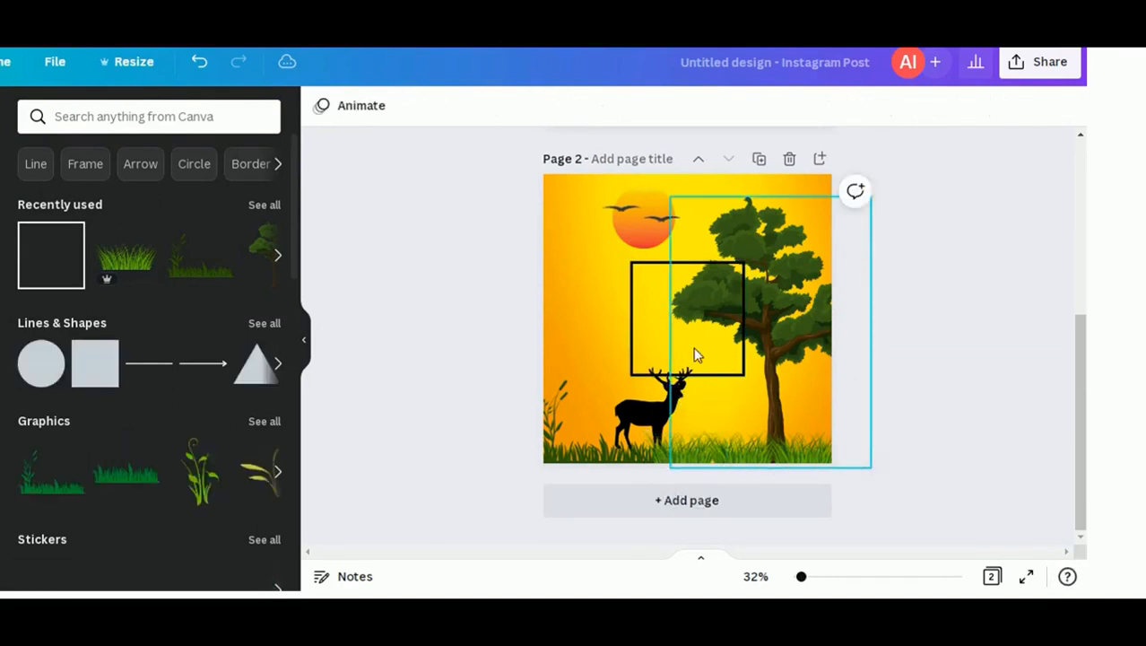
pyautogui.click(632, 344)
pyautogui.moveTo(743, 374); pyautogui.dragTo(828, 460)
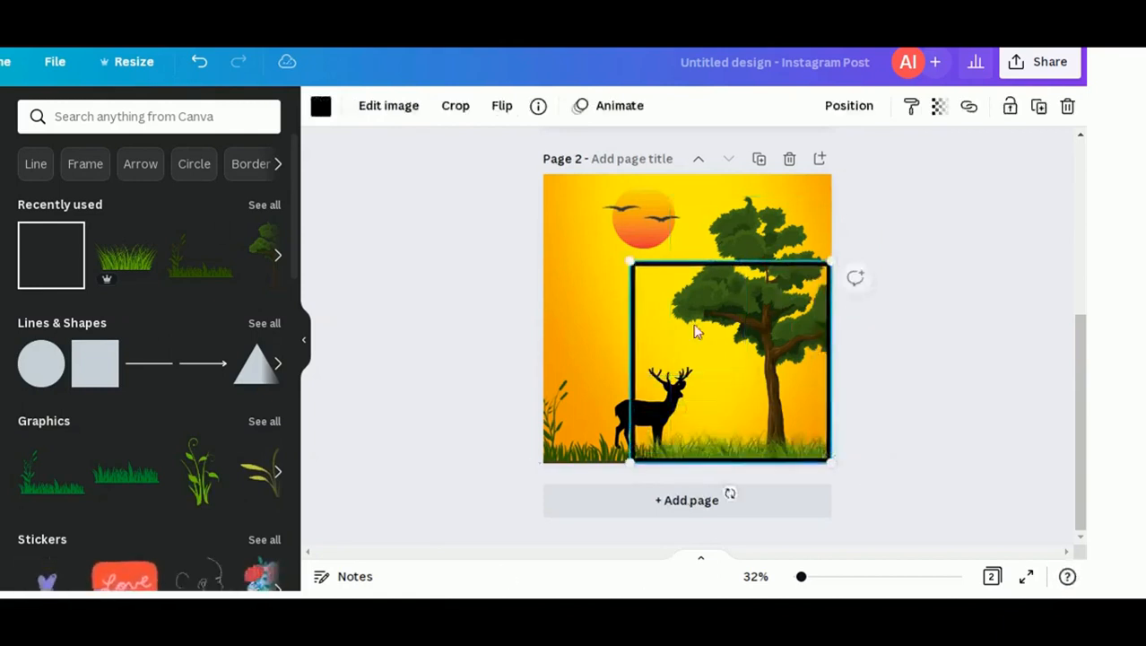
pyautogui.moveTo(632, 263); pyautogui.dragTo(521, 192)
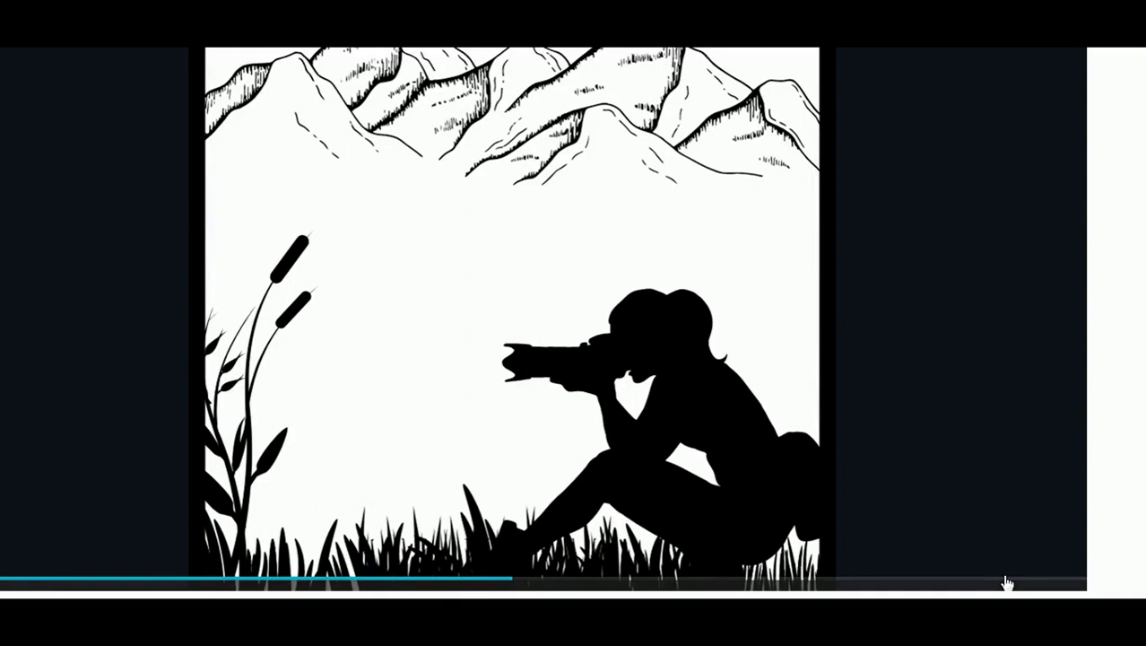
# Preview the design full screen and advance from the photographer page to the deer page
pyautogui.click(1006, 583)
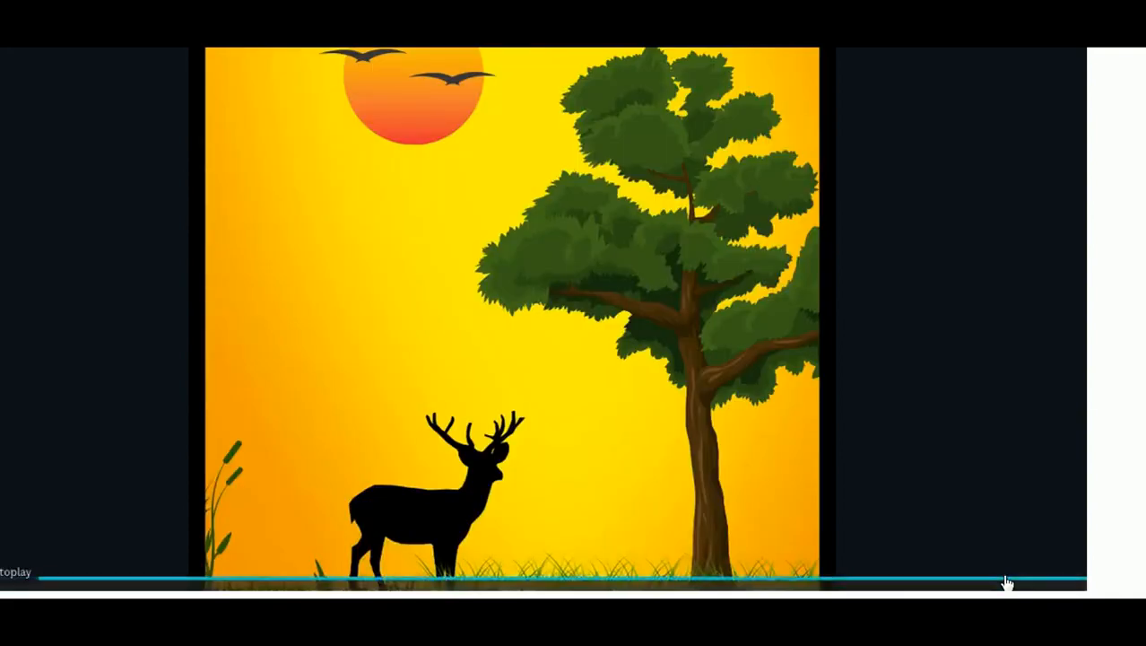